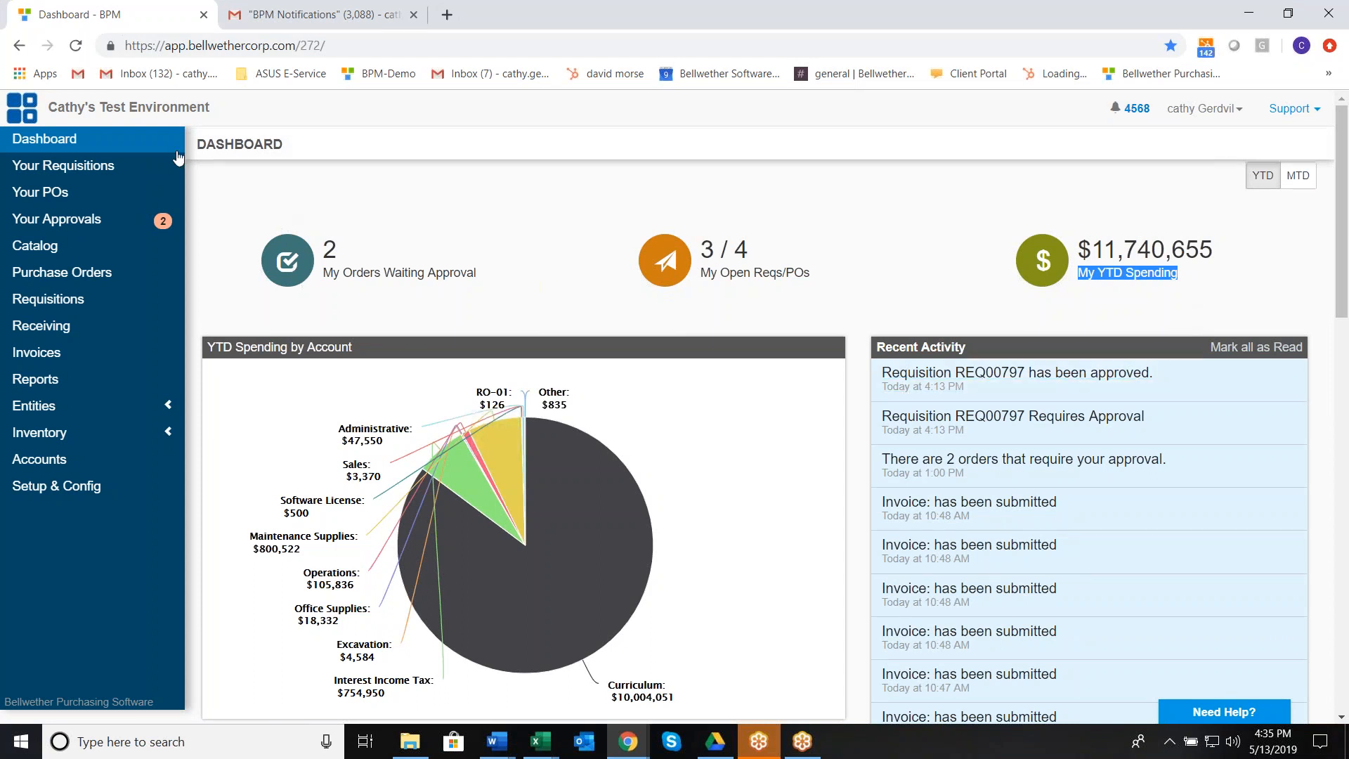
Open your requisitions list and look through the rejected and cancelled orders
{"action": "left_click", "coordinate": [82, 171]}
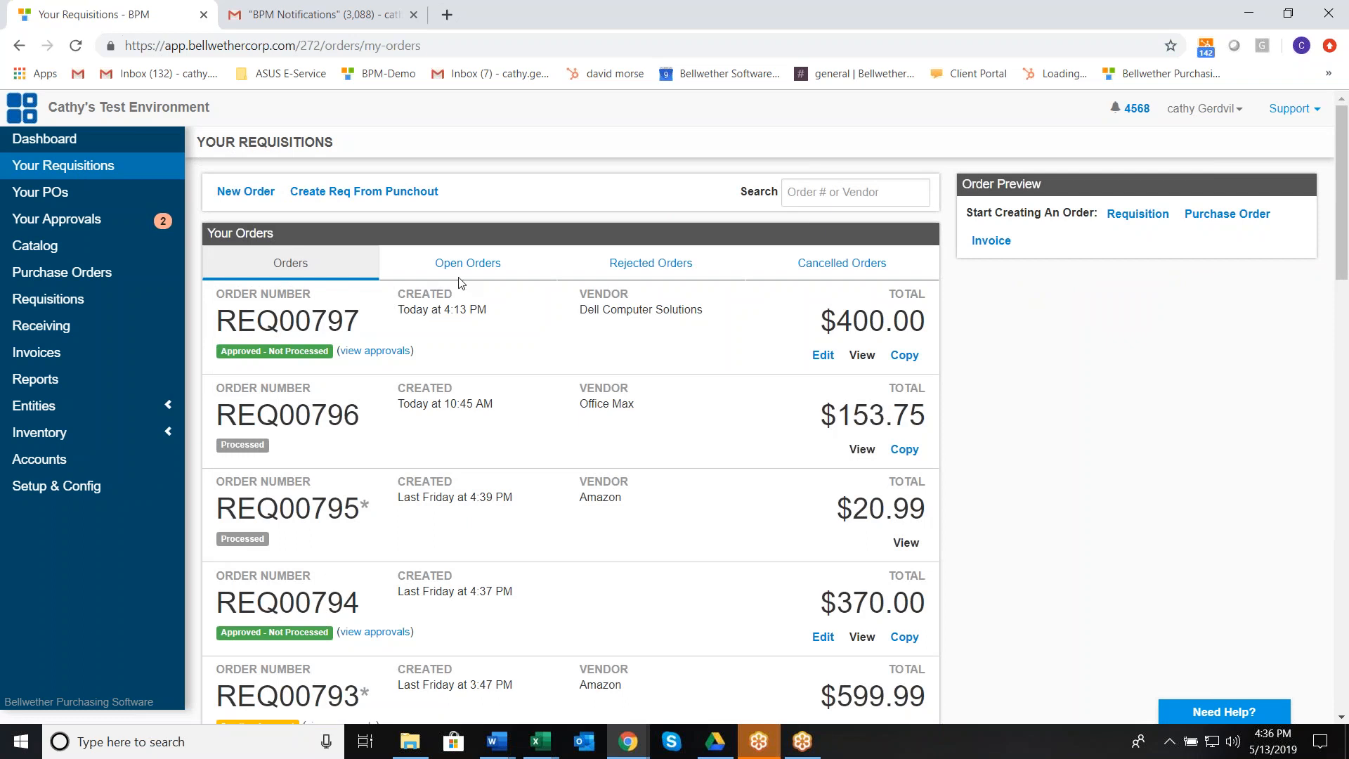
{"action": "left_click", "coordinate": [678, 267]}
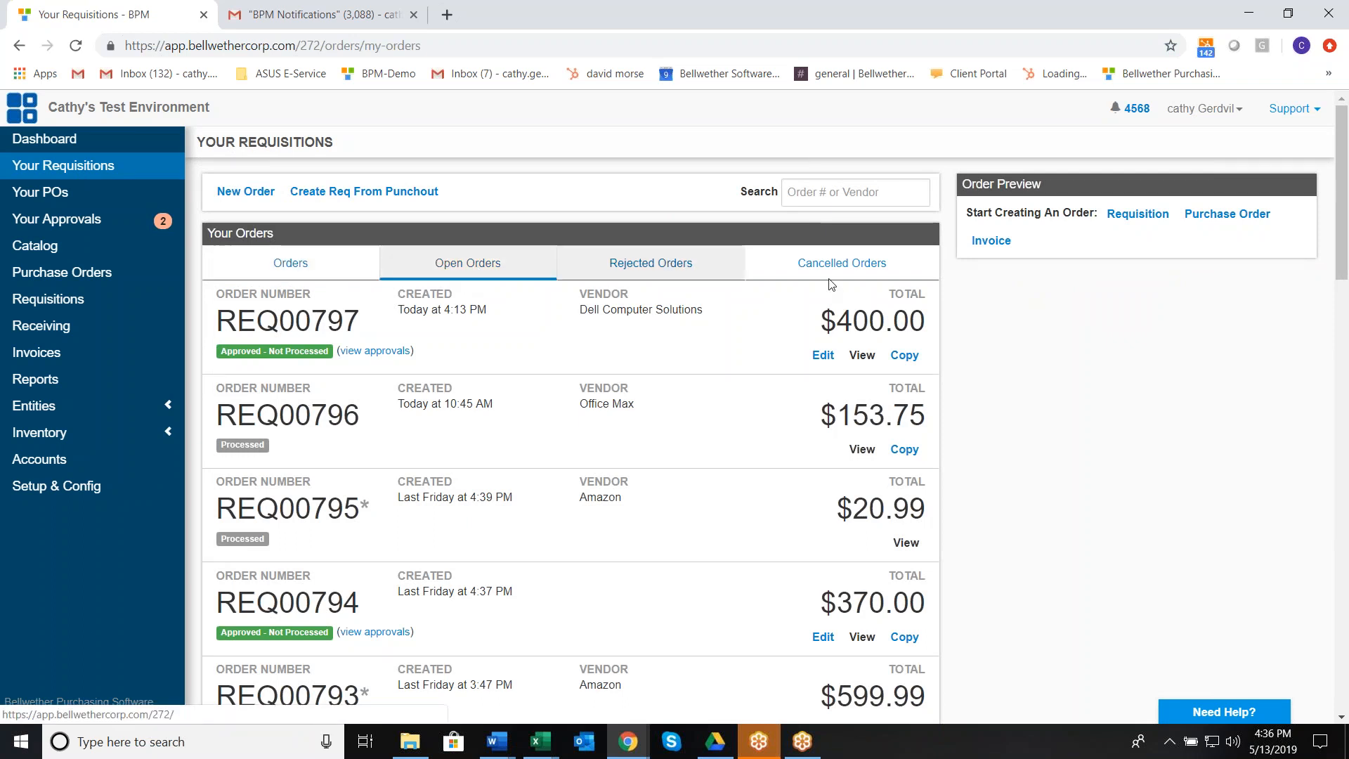
{"action": "left_click", "coordinate": [888, 265]}
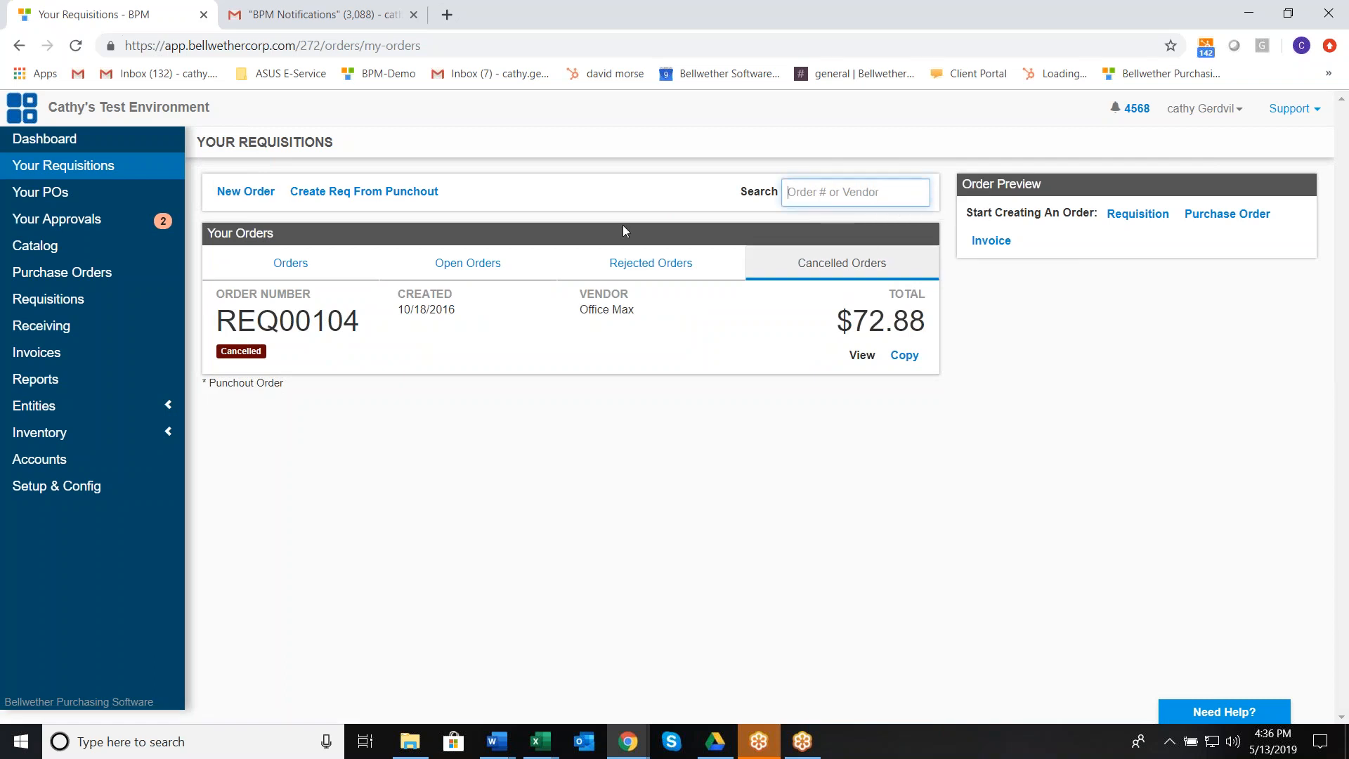
Start a new requisition and choose Dell All in One Printer as its item by searching for "comp"
{"action": "left_click", "coordinate": [235, 201]}
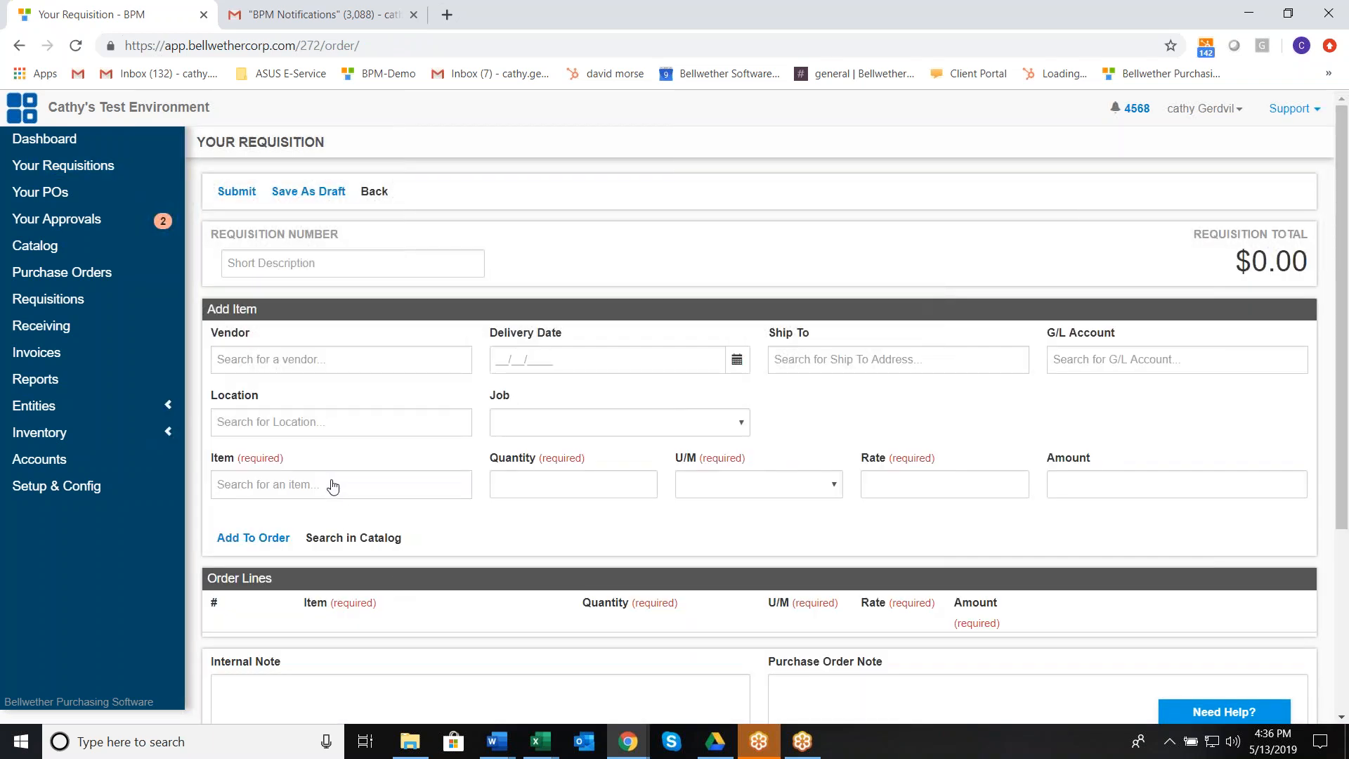
{"action": "left_click", "coordinate": [410, 496]}
{"action": "scroll", "coordinate": [573, 499], "scroll_direction": "down", "scroll_amount": 3}
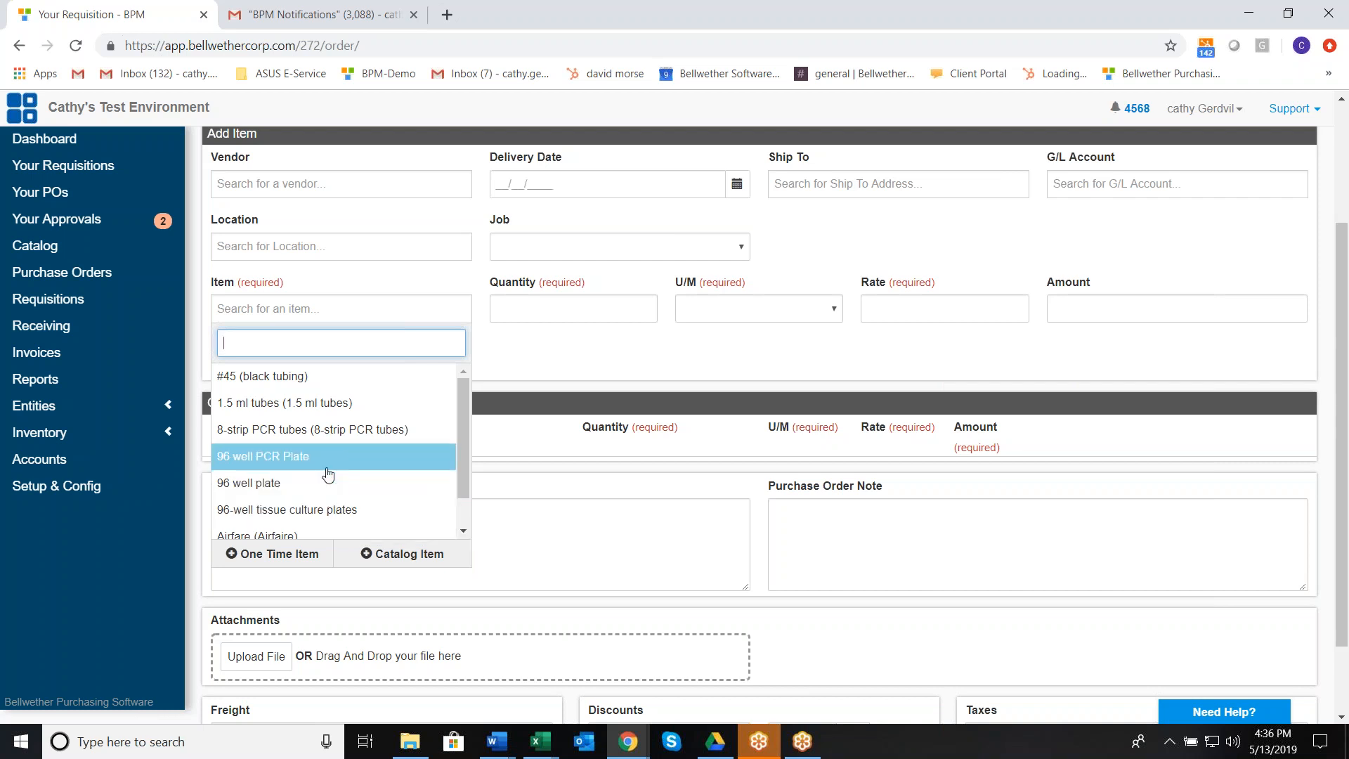
{"action": "type", "text": "comp"}
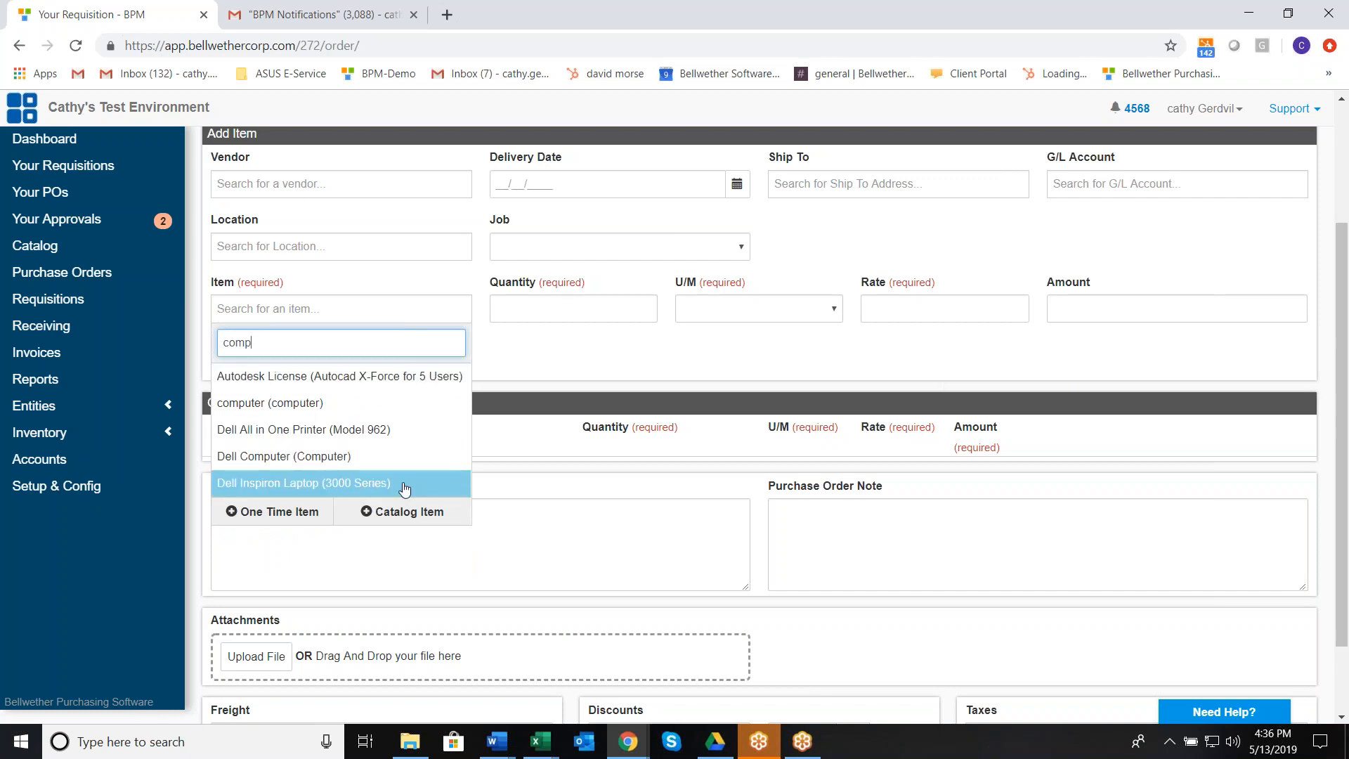
{"action": "left_click", "coordinate": [373, 435]}
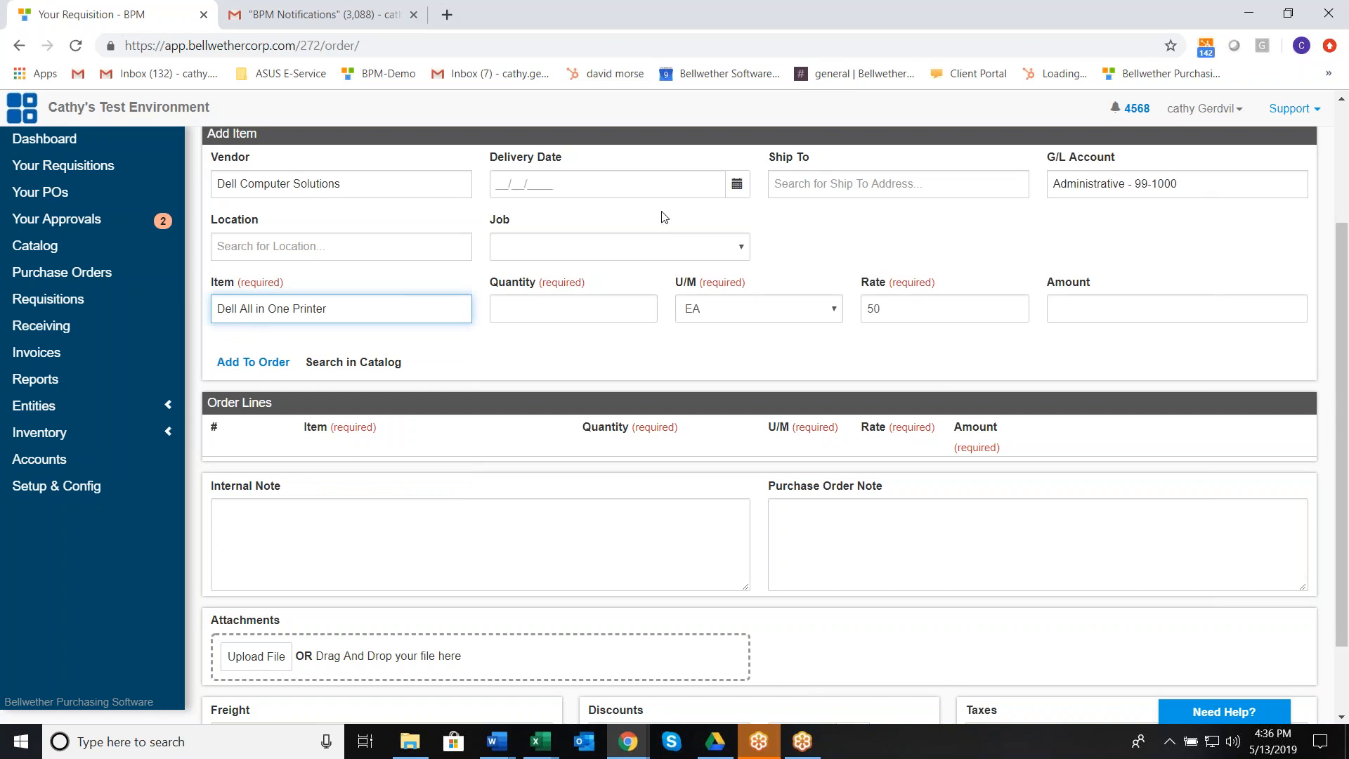
Set the printer's delivery date to 05/29/2019 and its ship-to address to Bellwether Software LLC
{"action": "left_click", "coordinate": [737, 185]}
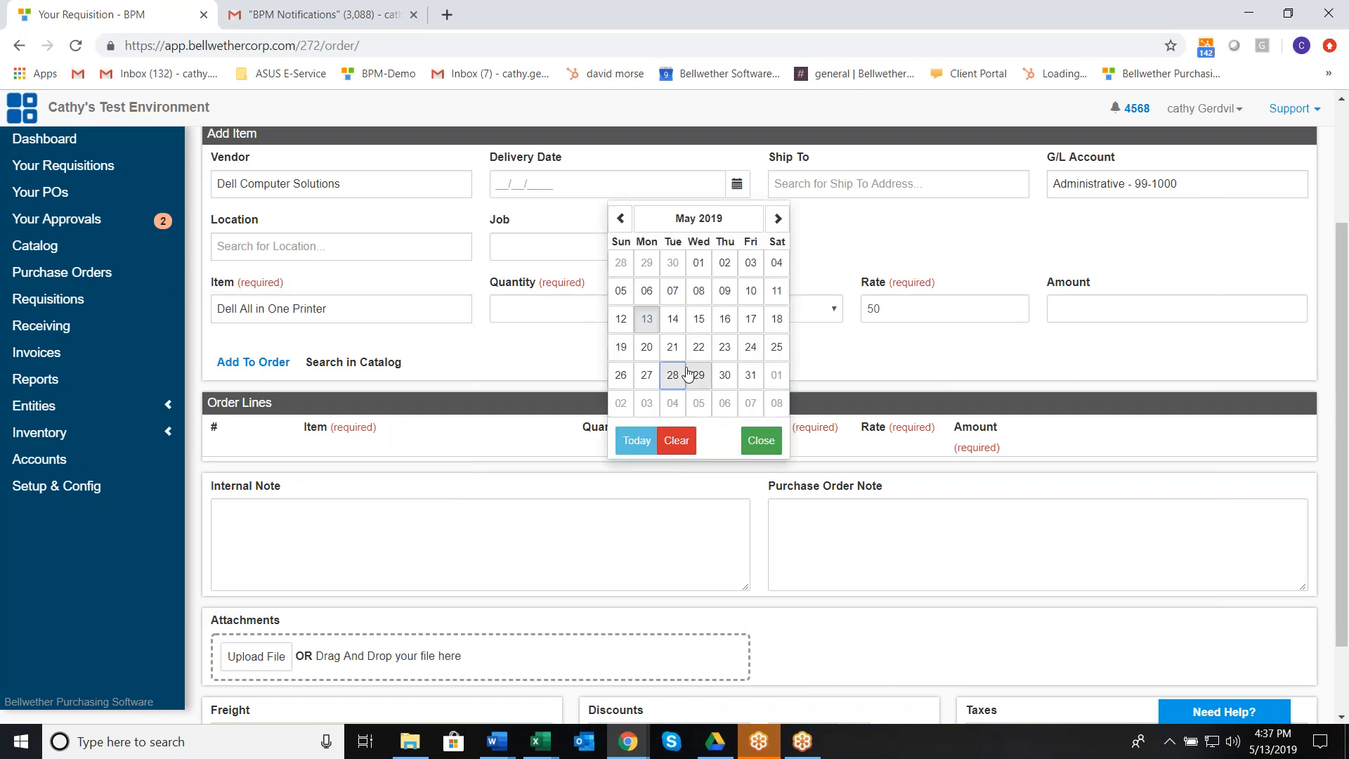
{"action": "left_click", "coordinate": [698, 374]}
{"action": "left_click", "coordinate": [891, 192]}
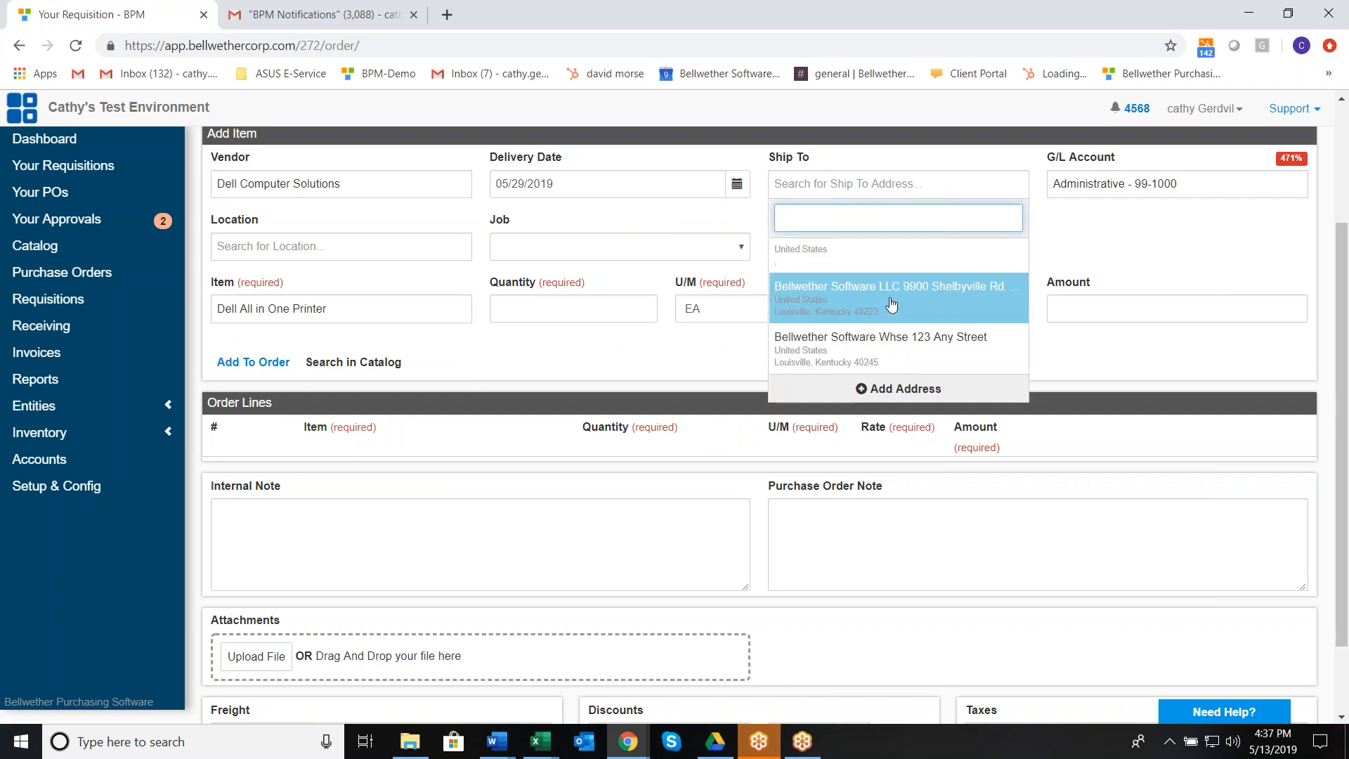
{"action": "left_click", "coordinate": [892, 303]}
Enter a quantity of 5 for the printer and add it to the order
{"action": "left_click", "coordinate": [574, 311]}
{"action": "type", "text": "5"}
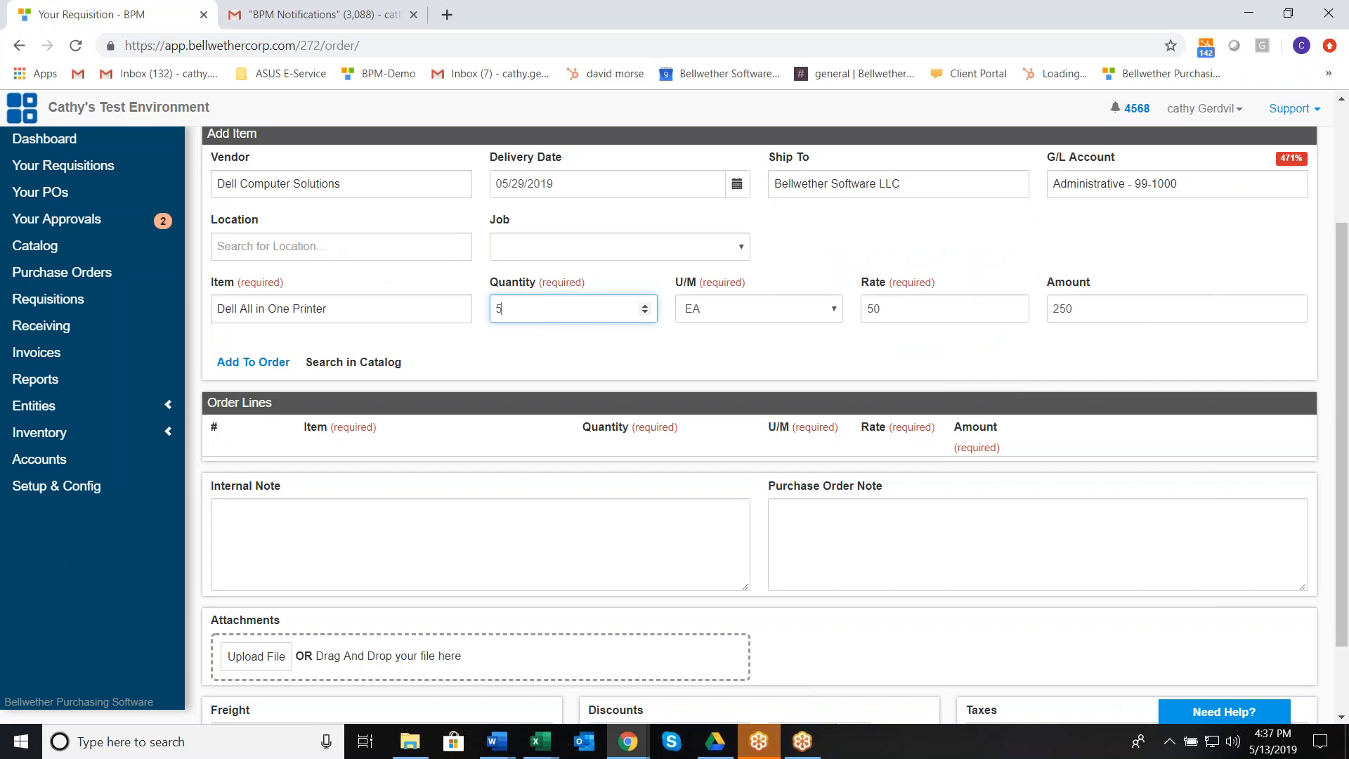
{"action": "left_click", "coordinate": [265, 377]}
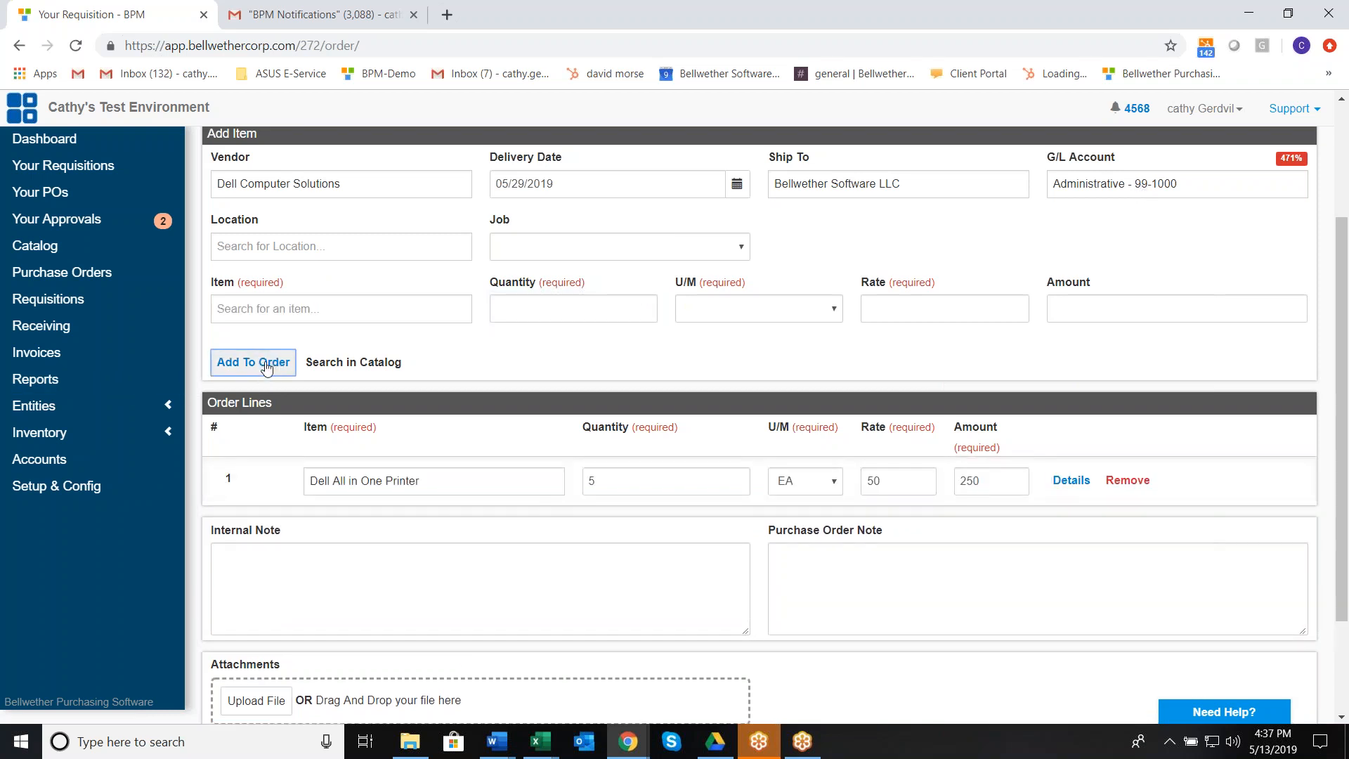
Create a one-time item named "Table" with the description "round/black"
{"action": "left_click", "coordinate": [286, 316]}
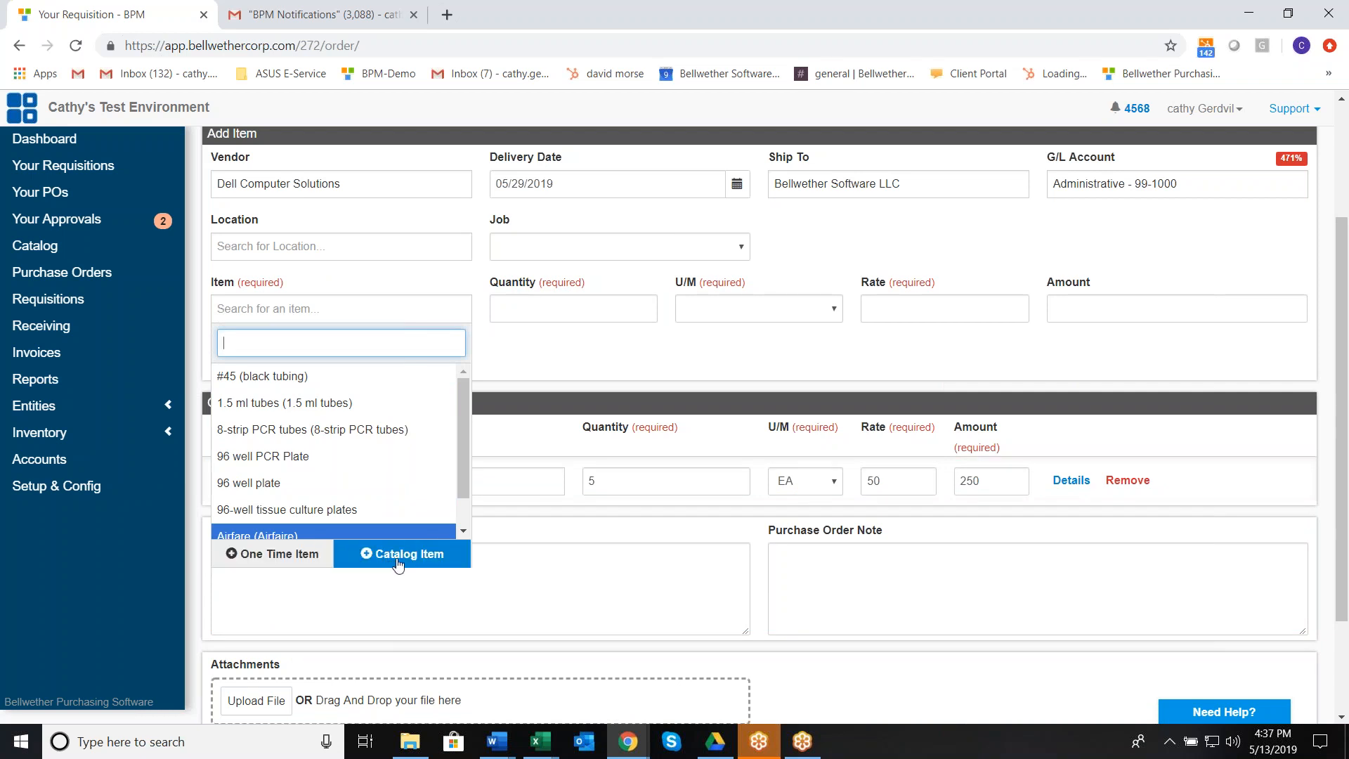
{"action": "left_click", "coordinate": [280, 554]}
{"action": "type", "text": "Table"}
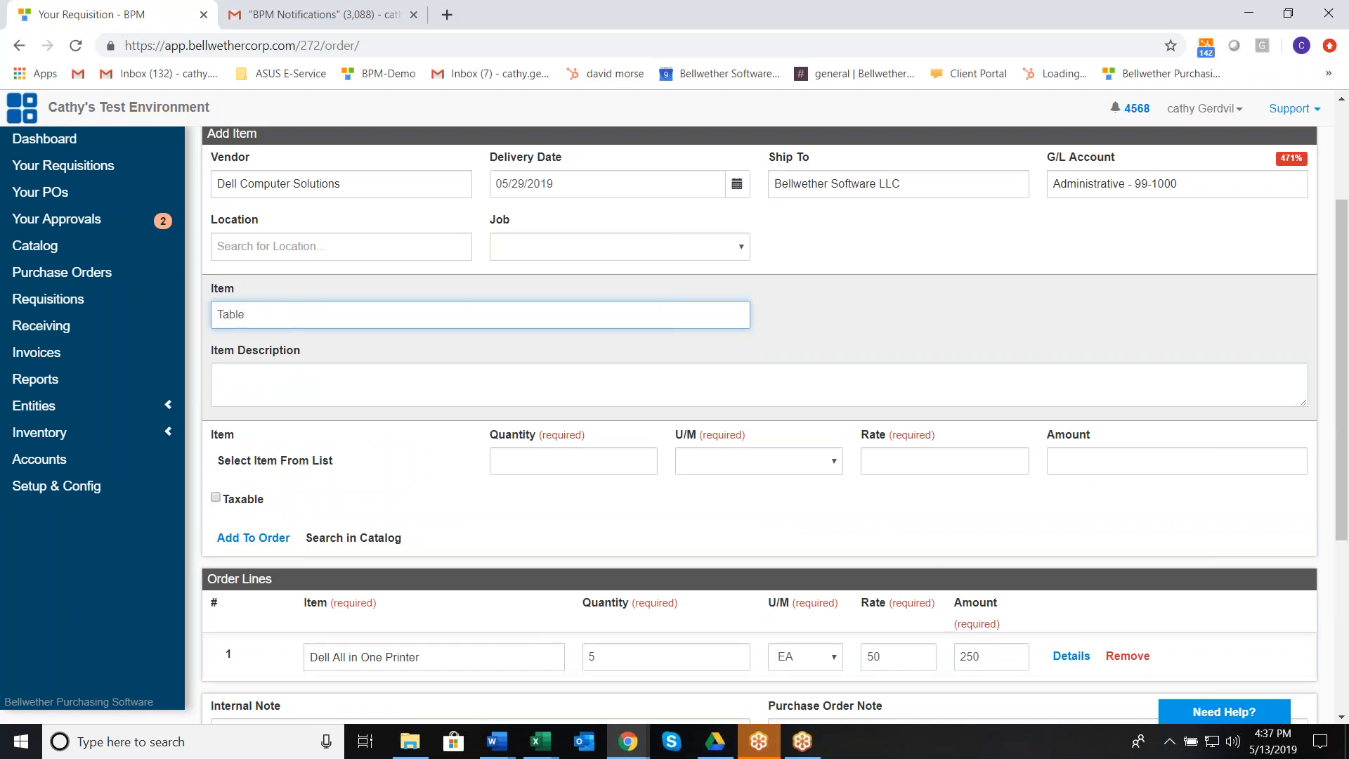
{"action": "left_click", "coordinate": [272, 372]}
{"action": "type", "text": "round/"}
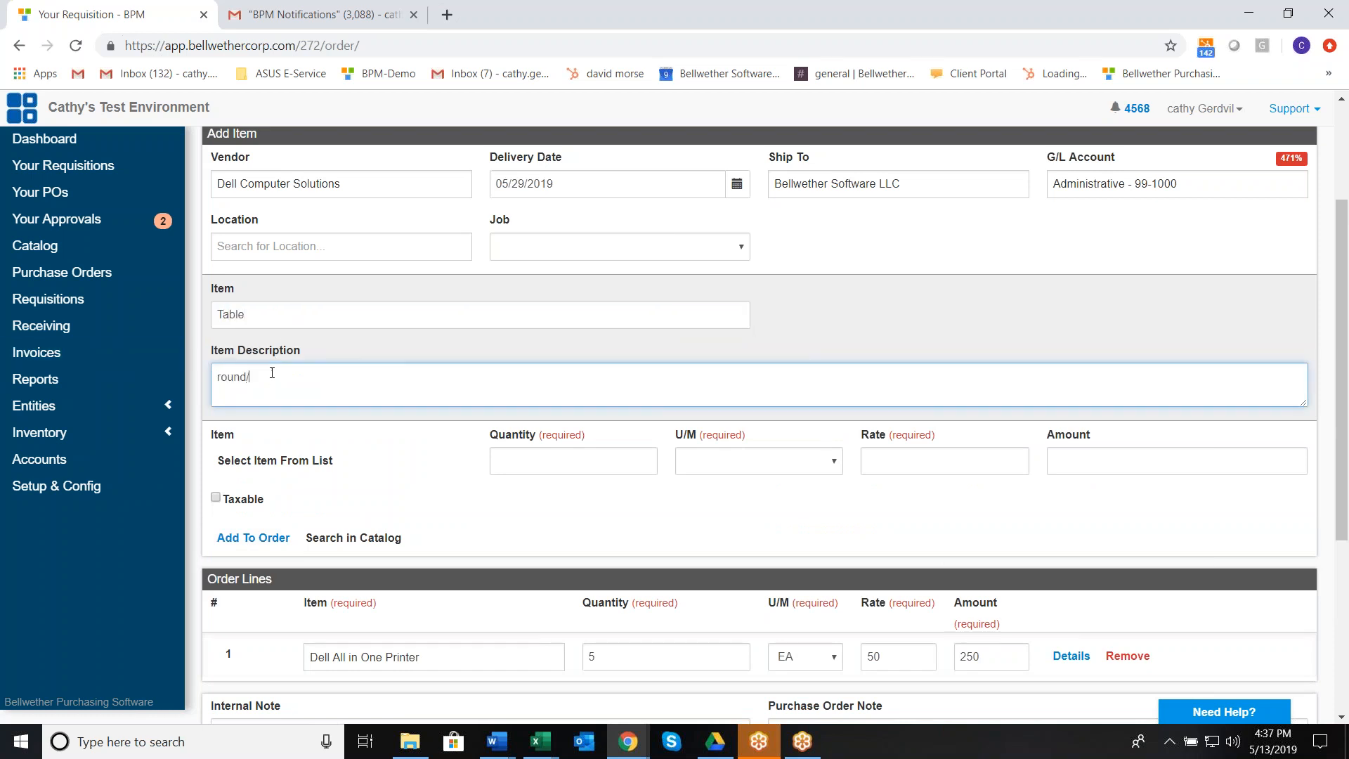
{"action": "type", "text": "blac"}
Set the table's vendor to Costco, ship-to address to Bellwether Software Whse and G/L account to Office Supplies - 99-5000
{"action": "left_click", "coordinate": [323, 181]}
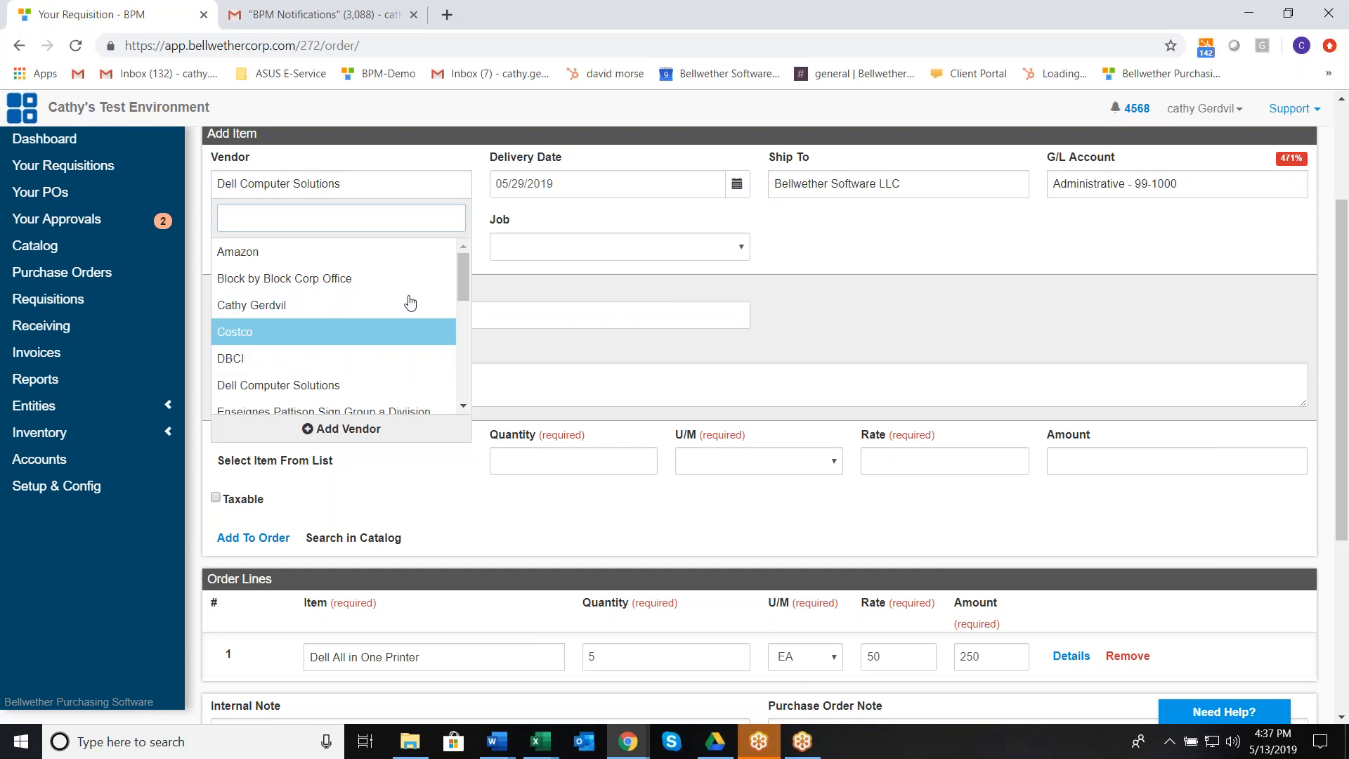
{"action": "key", "text": "Return"}
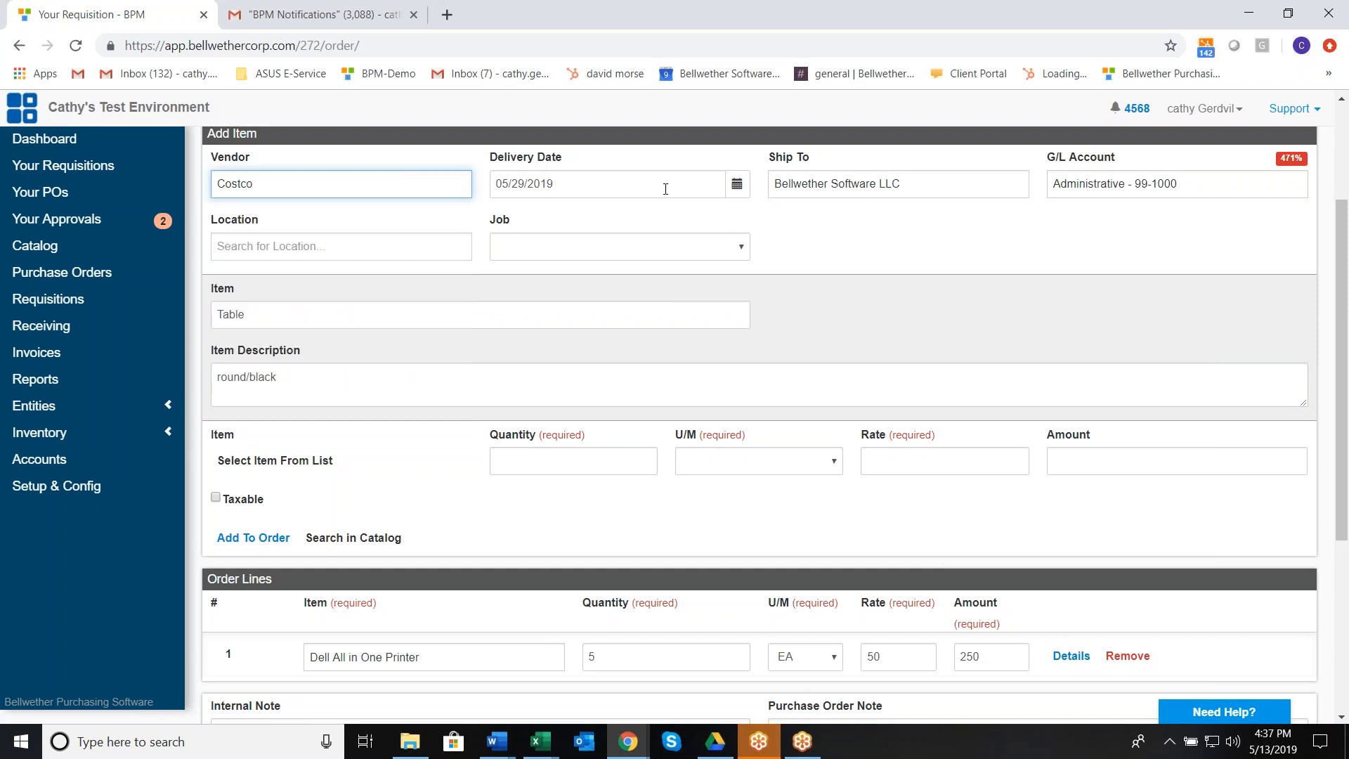
{"action": "left_click", "coordinate": [829, 191]}
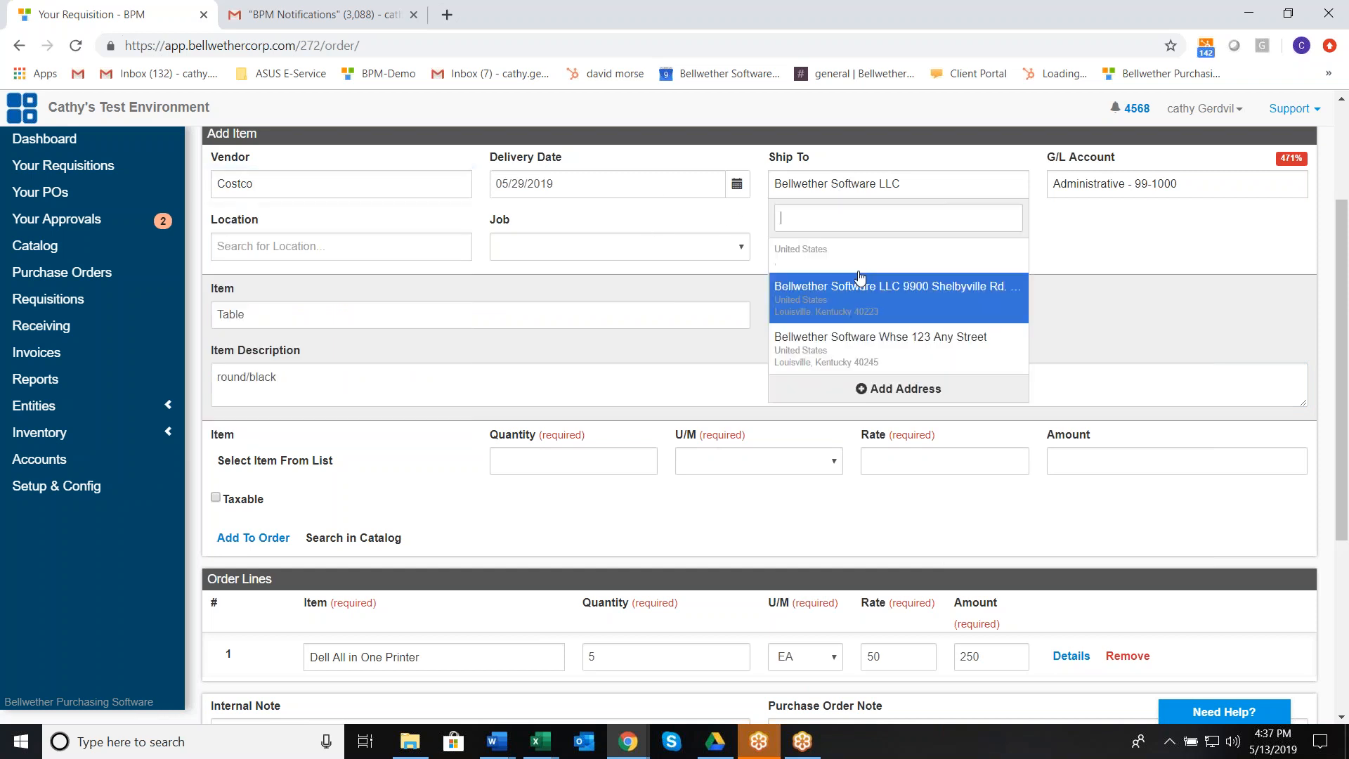
{"action": "left_click", "coordinate": [858, 343]}
{"action": "left_click", "coordinate": [1133, 187]}
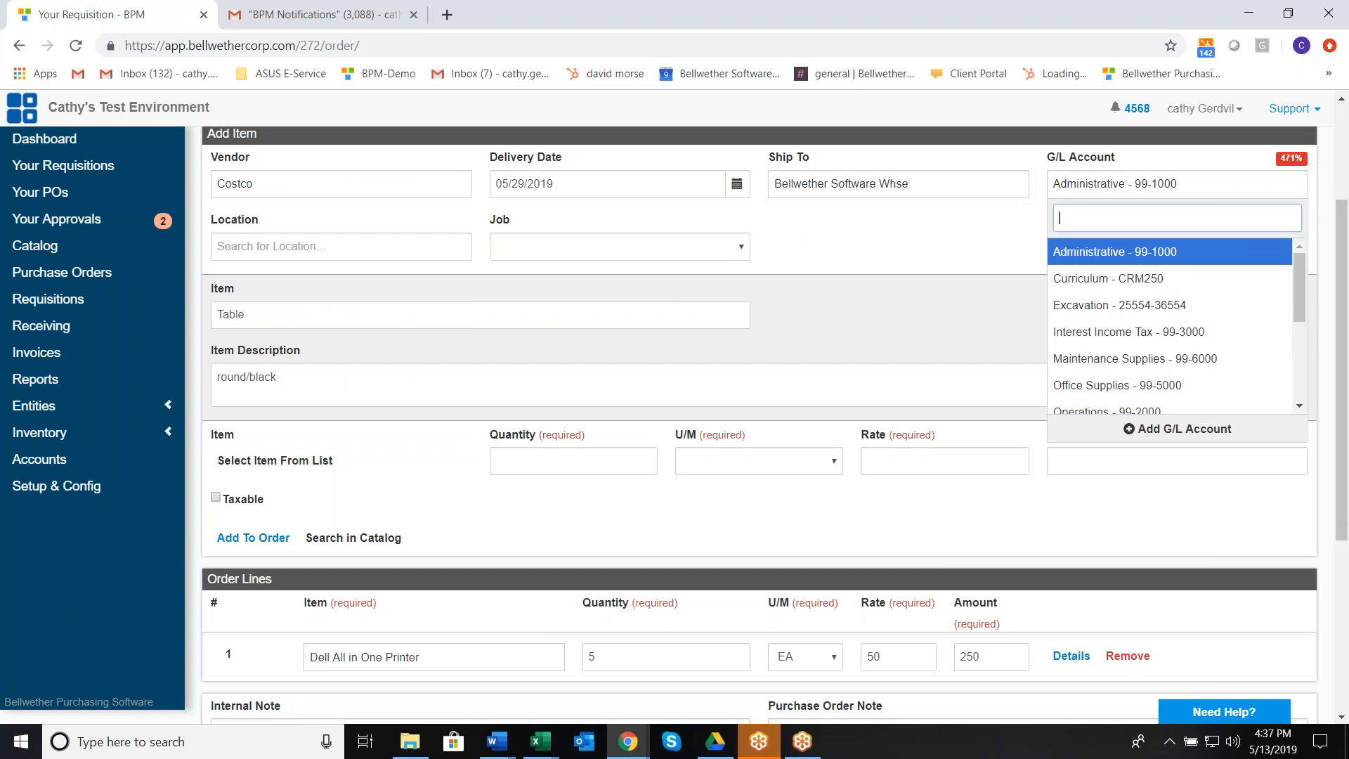
{"action": "left_click", "coordinate": [1111, 396]}
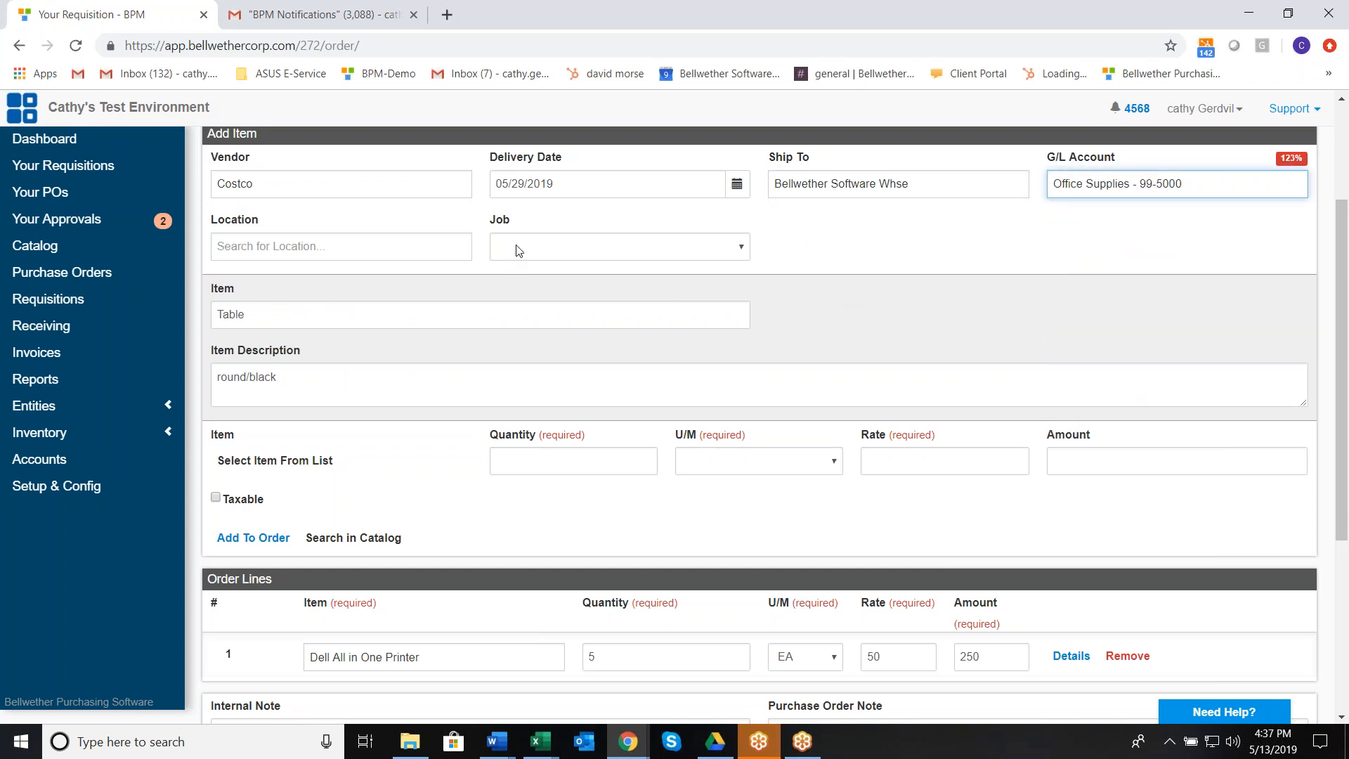
Enter quantity 1, unit EA and rate 120 for the table, and add it to the order
{"action": "left_click", "coordinate": [580, 464]}
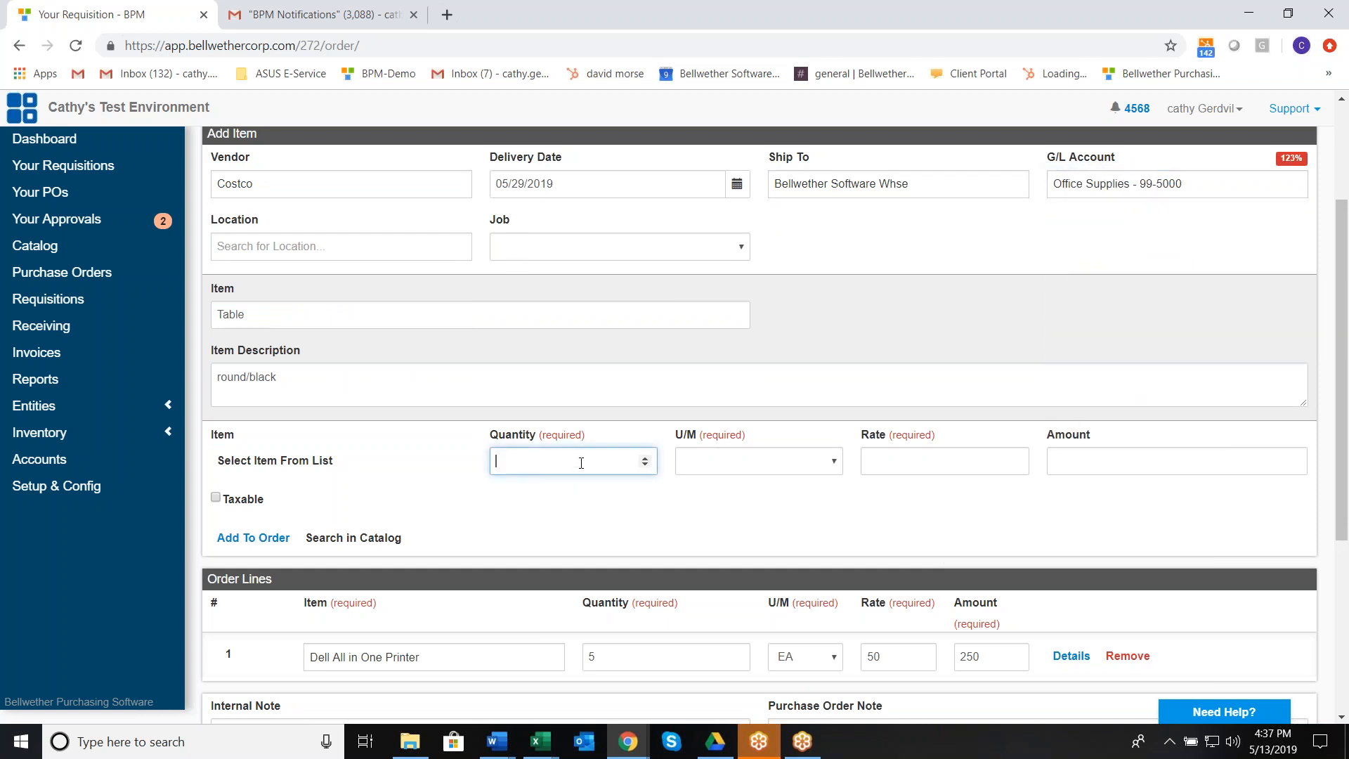
{"action": "left_click", "coordinate": [835, 463]}
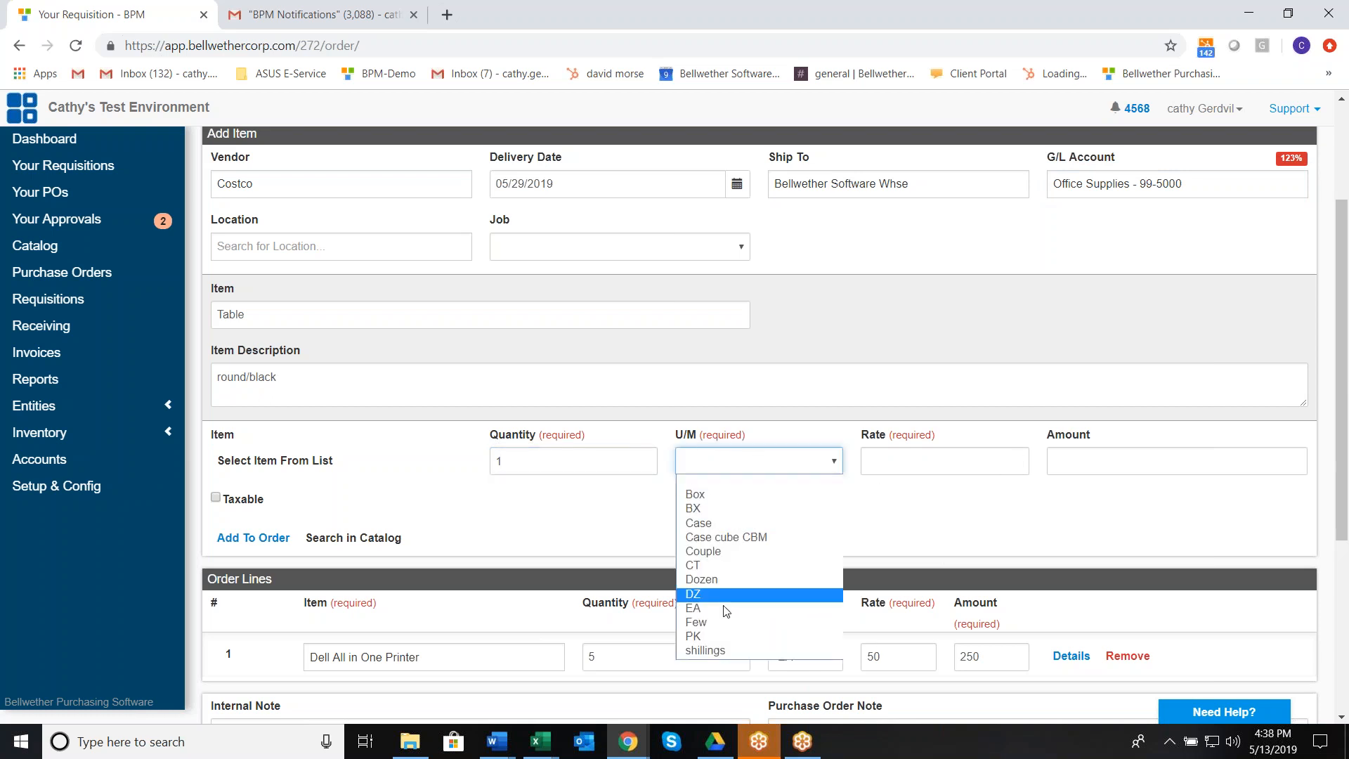
{"action": "left_click", "coordinate": [773, 608]}
{"action": "left_click", "coordinate": [924, 462]}
{"action": "type", "text": "120"}
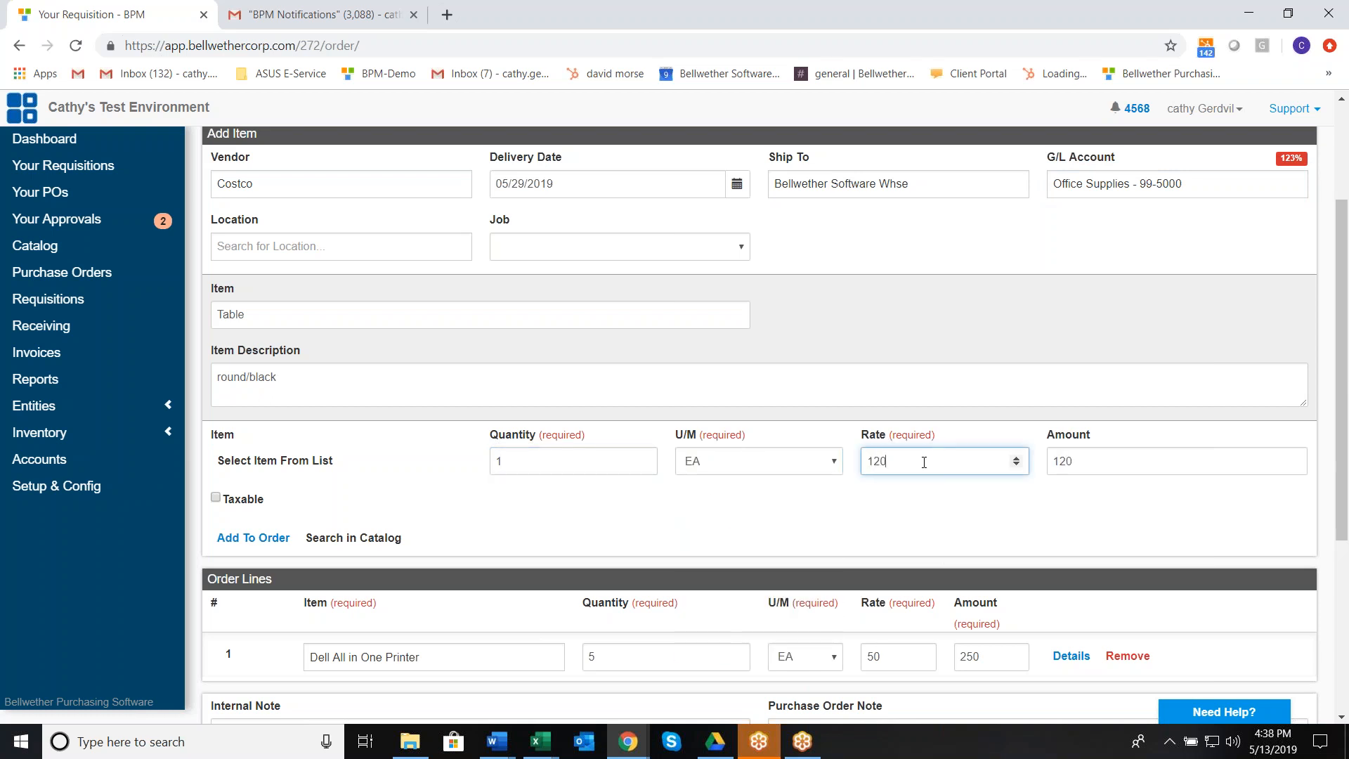
{"action": "left_click", "coordinate": [258, 543]}
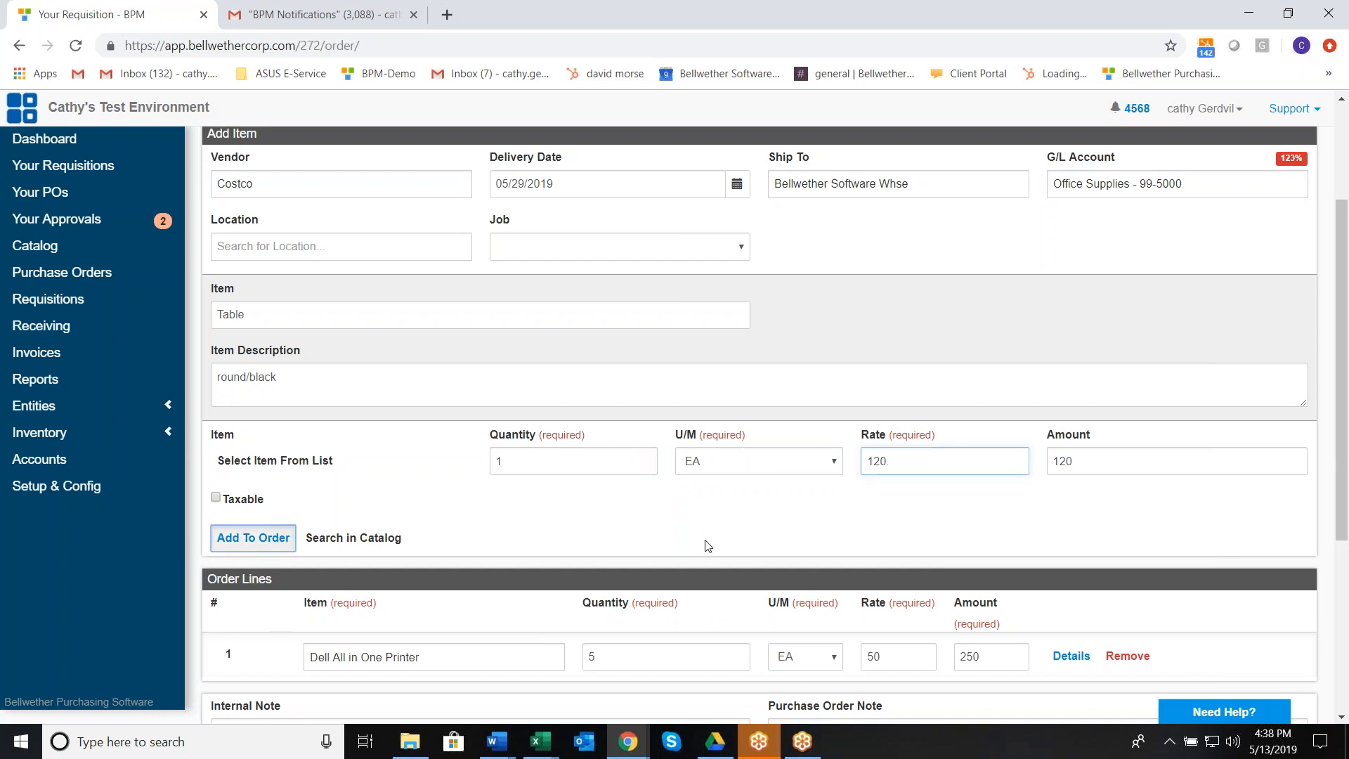
Review the order lines and the empty note fields, and submit the requisition
{"action": "scroll", "coordinate": [745, 546], "scroll_direction": "down", "scroll_amount": 7}
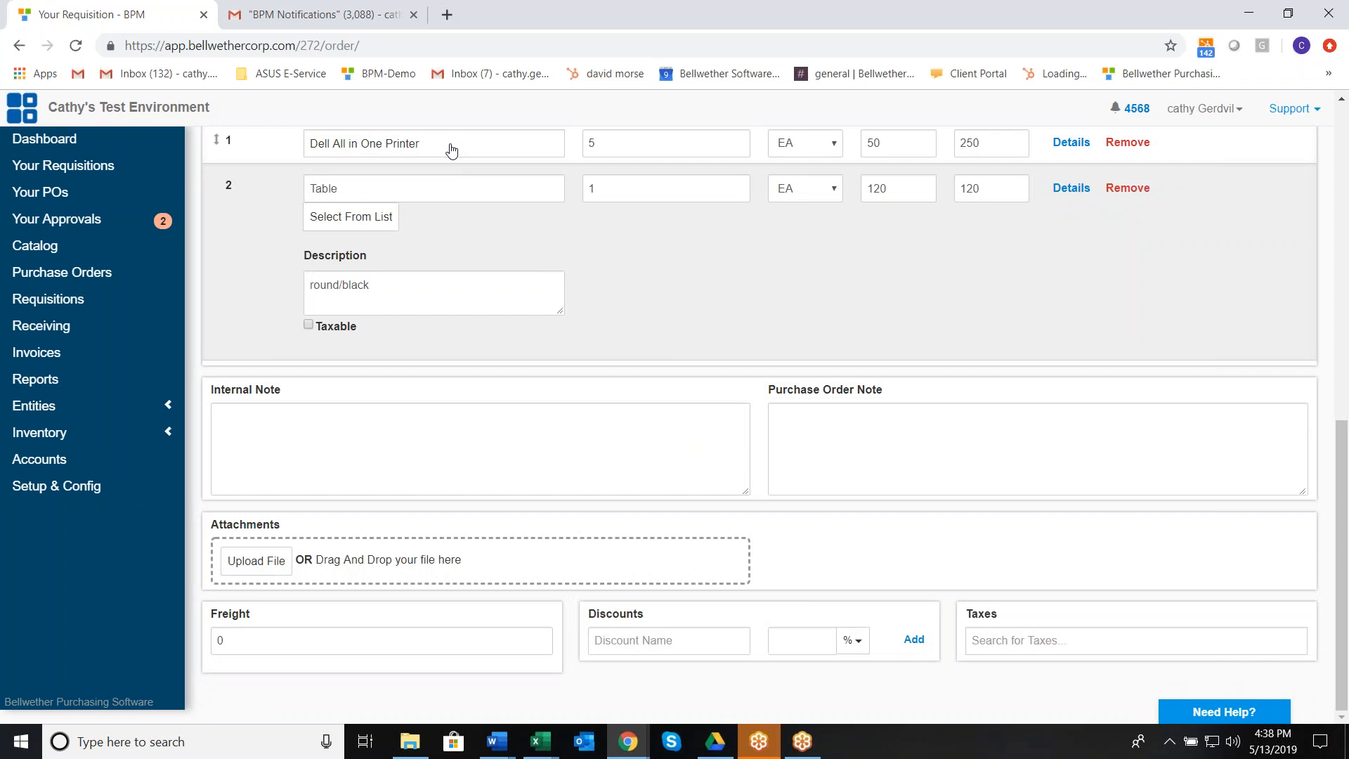
{"action": "left_click", "coordinate": [324, 452]}
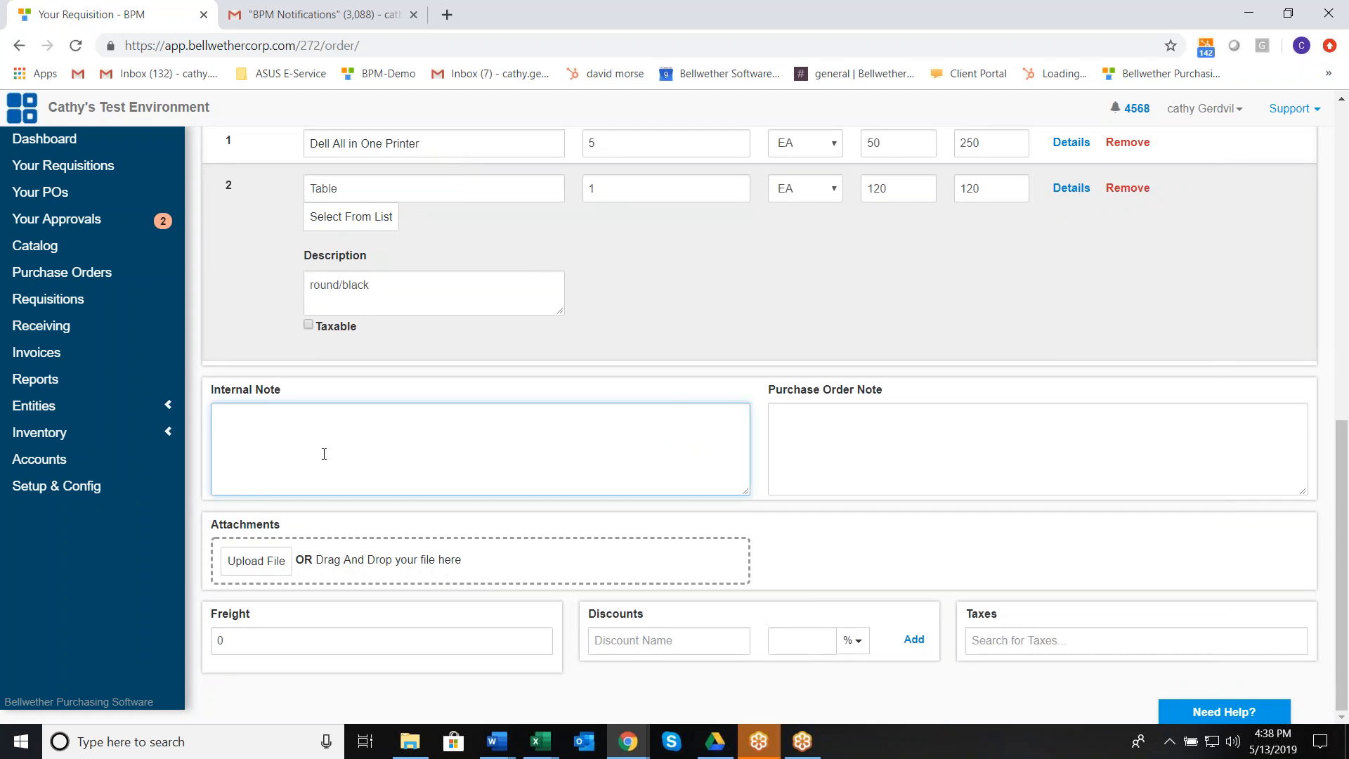
{"action": "left_click", "coordinate": [885, 445]}
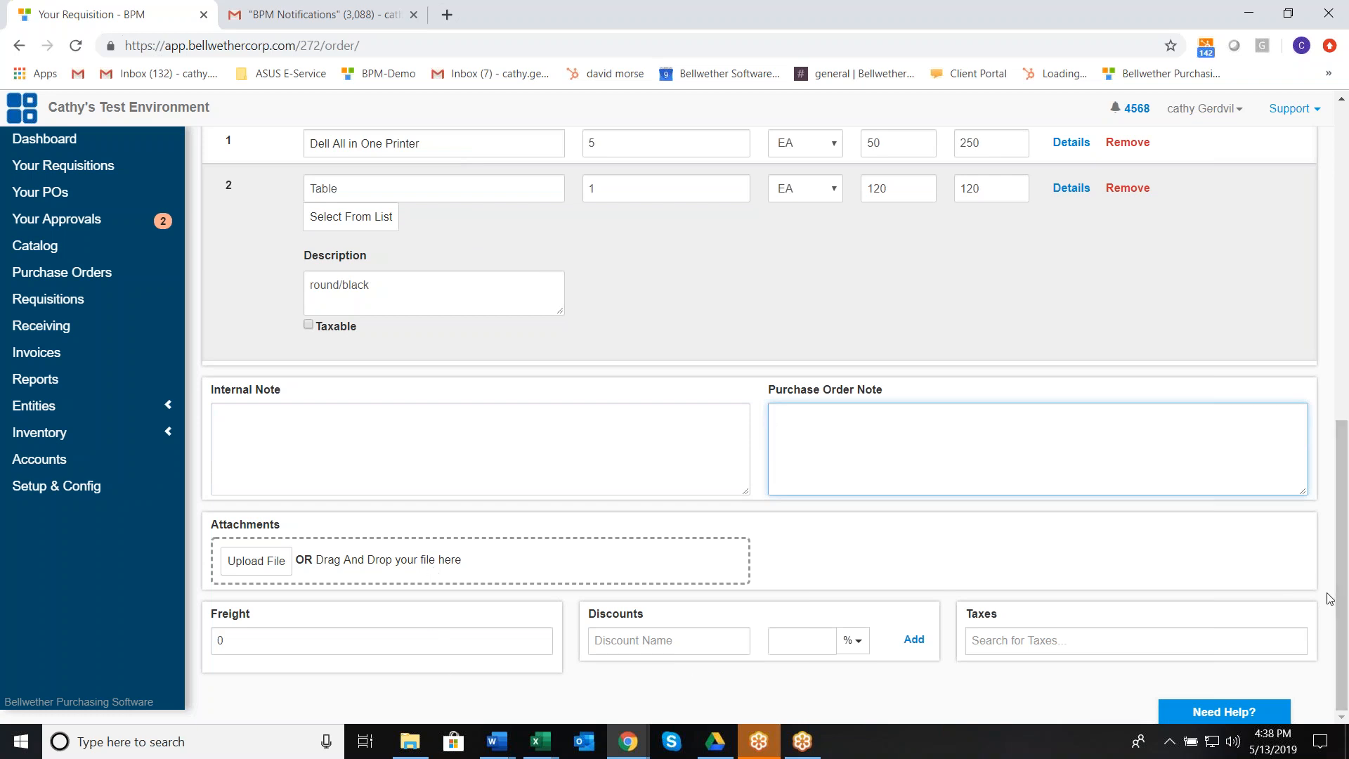
{"action": "scroll", "coordinate": [1339, 492], "scroll_direction": "up", "scroll_amount": 8}
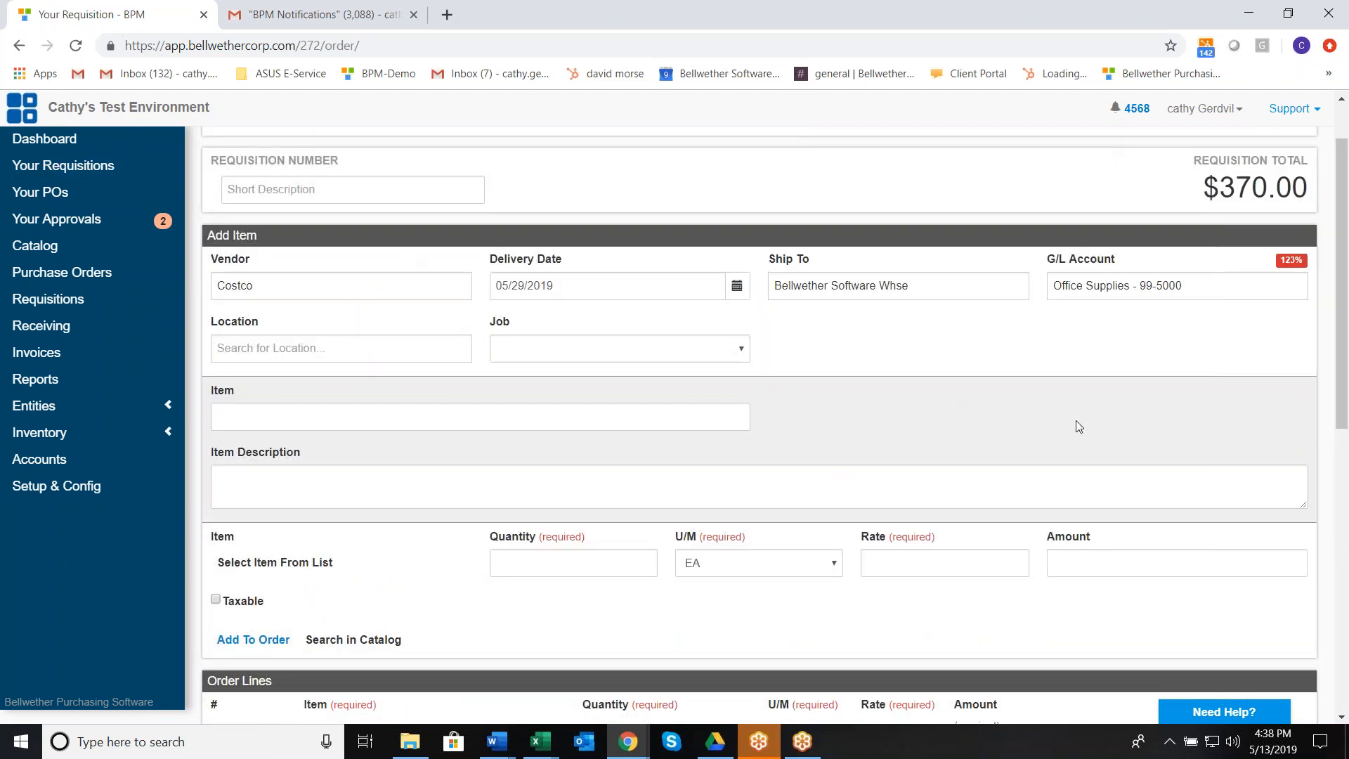
{"action": "scroll", "coordinate": [1075, 428], "scroll_direction": "up", "scroll_amount": 1}
{"action": "left_click", "coordinate": [247, 202]}
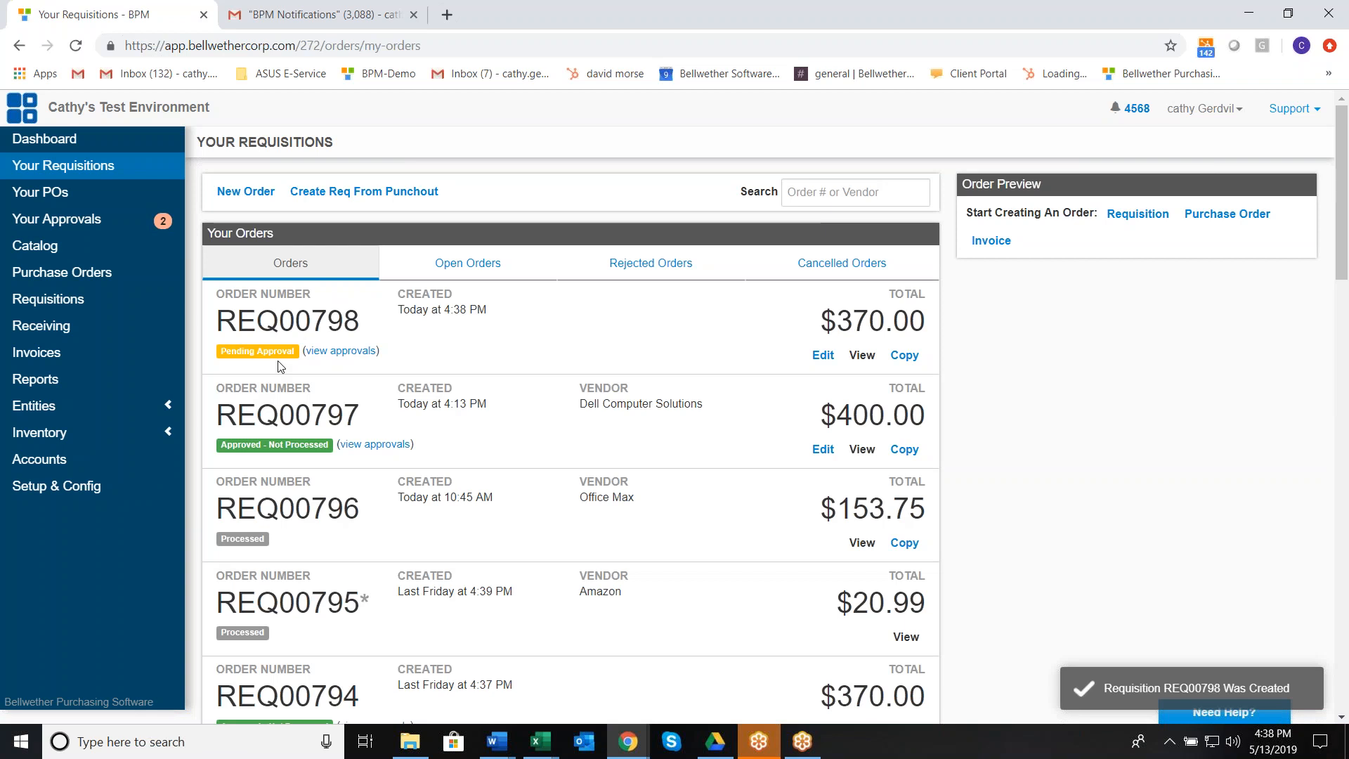
Create a requisition from a punchout with Amazon as the vendor
{"action": "left_click", "coordinate": [362, 203]}
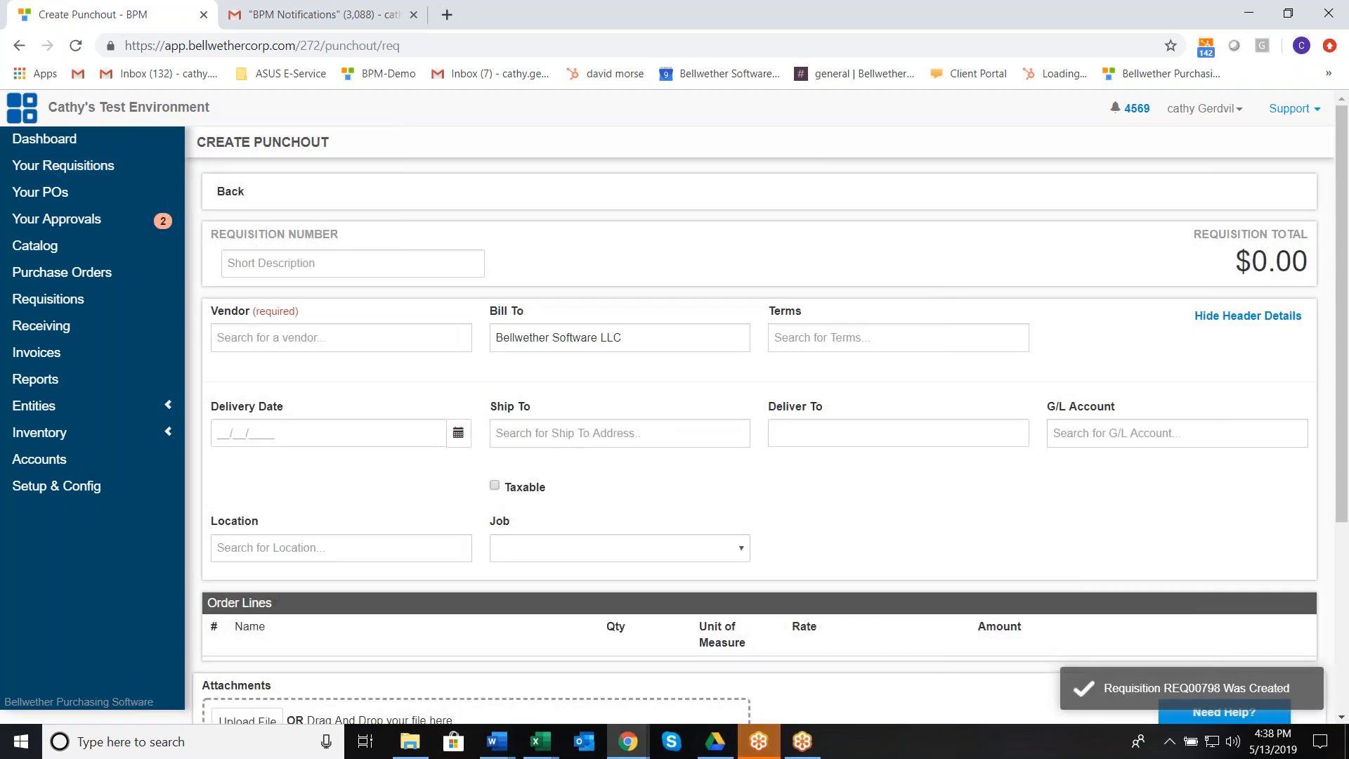
{"action": "left_click", "coordinate": [272, 345]}
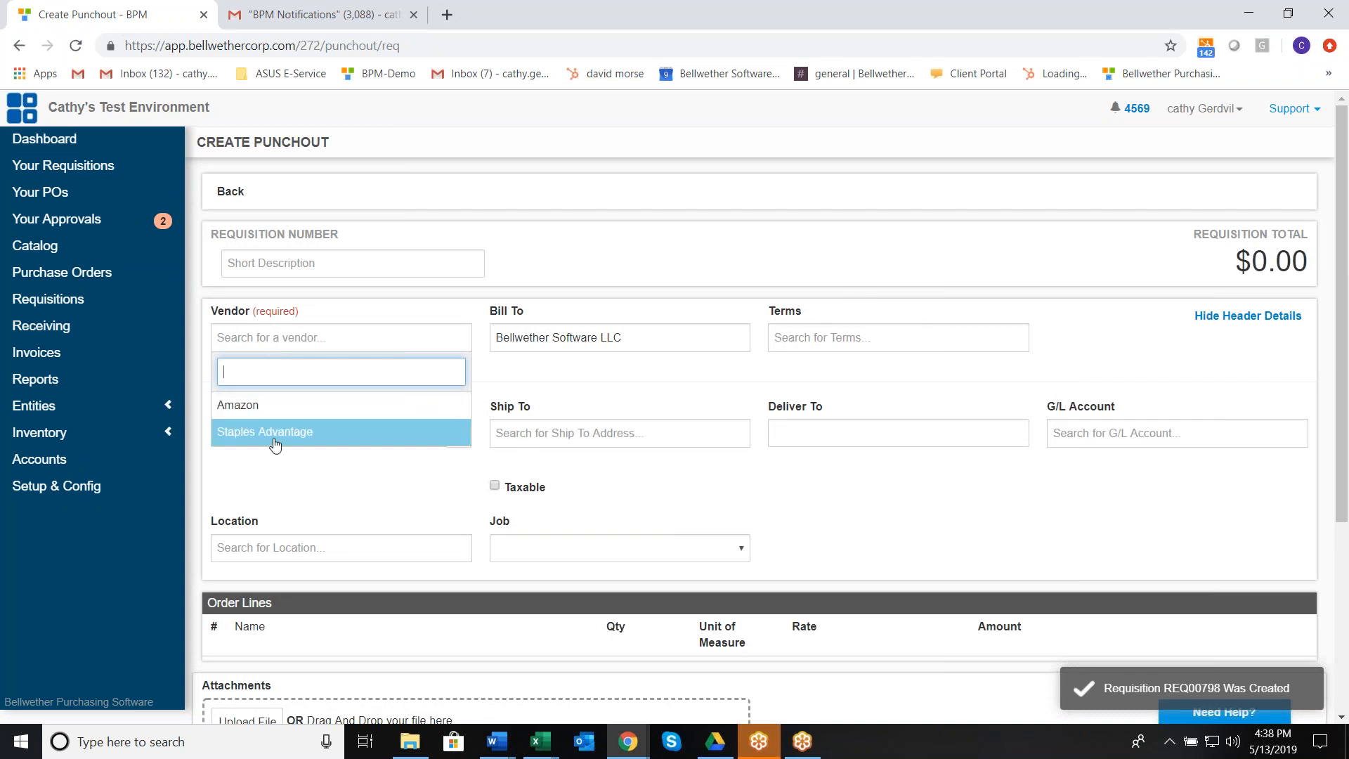
{"action": "left_click", "coordinate": [259, 406]}
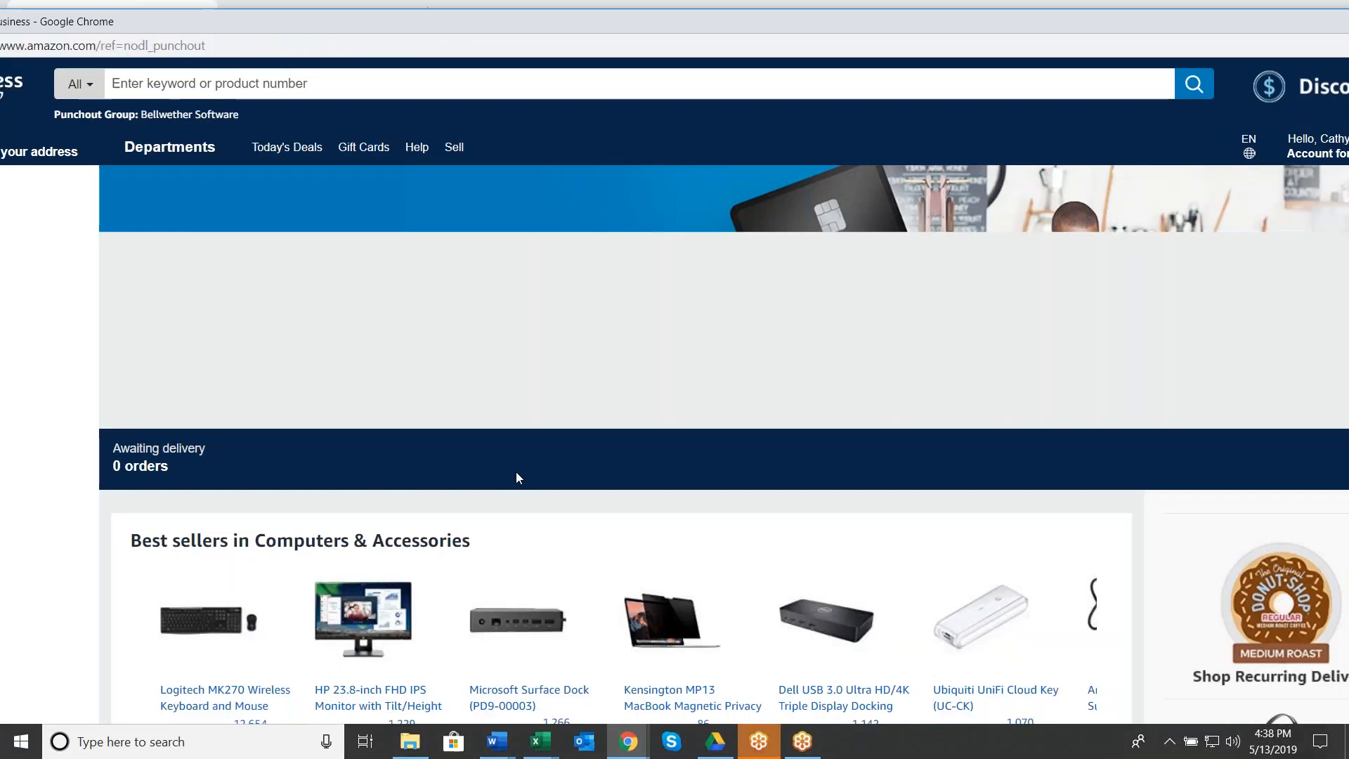
Open the HP 23.8-inch FHD IPS Monitor from the computer best sellers and add it to the cart
{"action": "scroll", "coordinate": [516, 472], "scroll_direction": "down", "scroll_amount": 1}
{"action": "scroll", "coordinate": [519, 478], "scroll_direction": "down", "scroll_amount": 3}
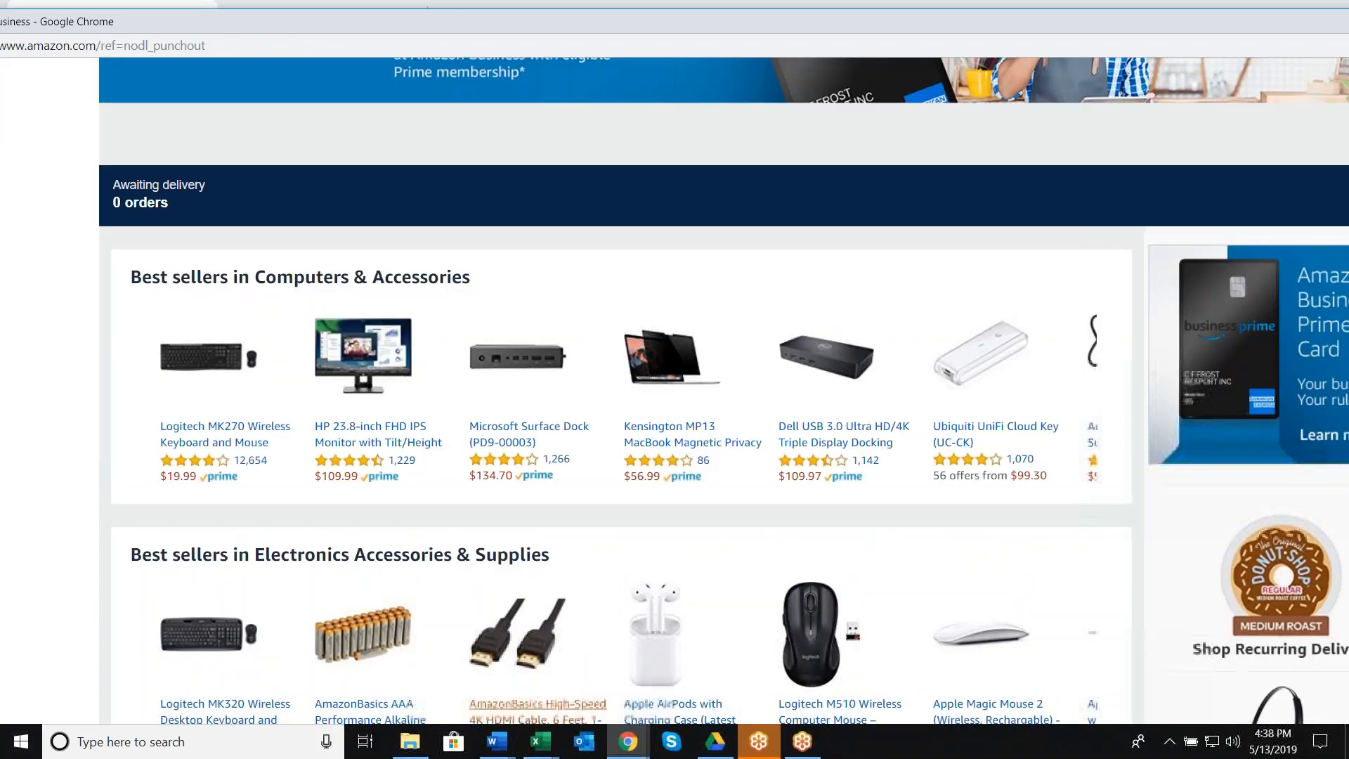
{"action": "left_click", "coordinate": [366, 454]}
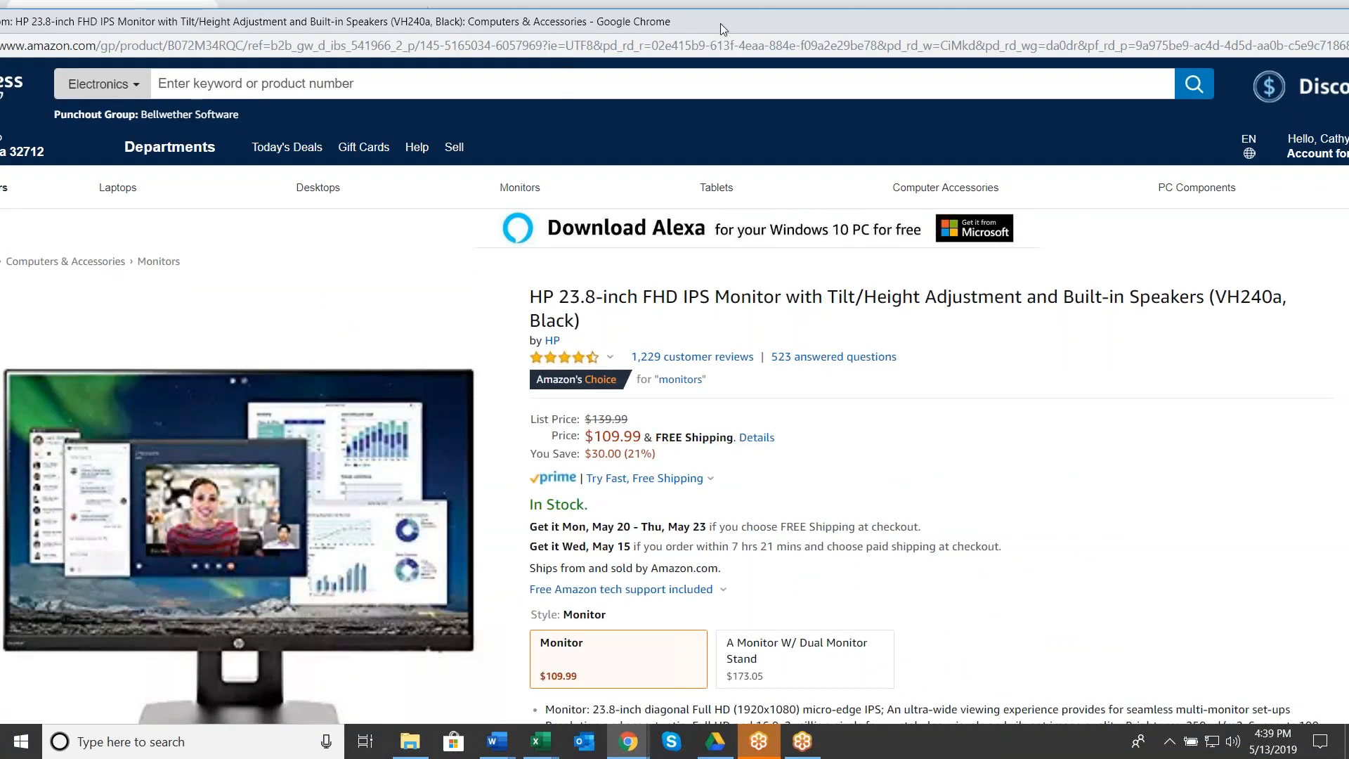
{"action": "left_click_drag", "start_coordinate": [719, 24], "coordinate": [501, 40]}
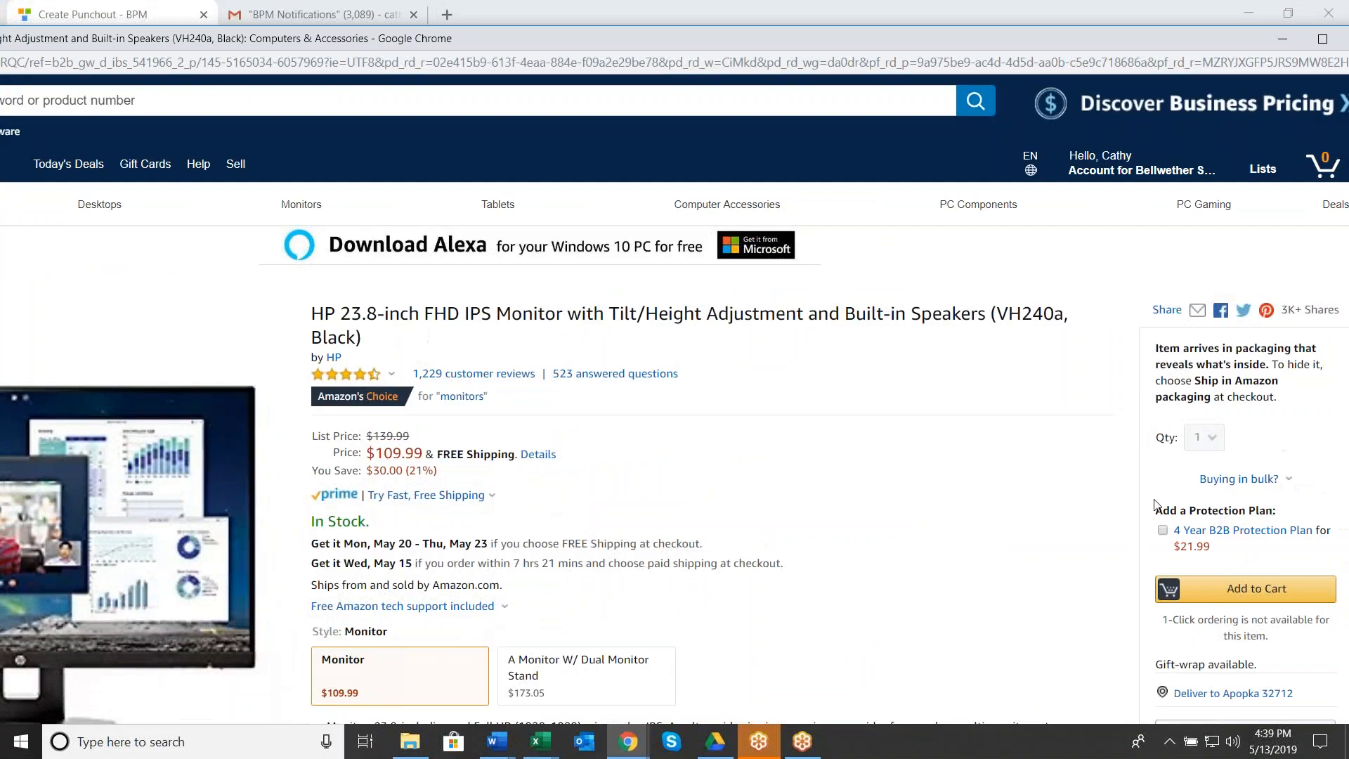
{"action": "left_click", "coordinate": [1280, 595]}
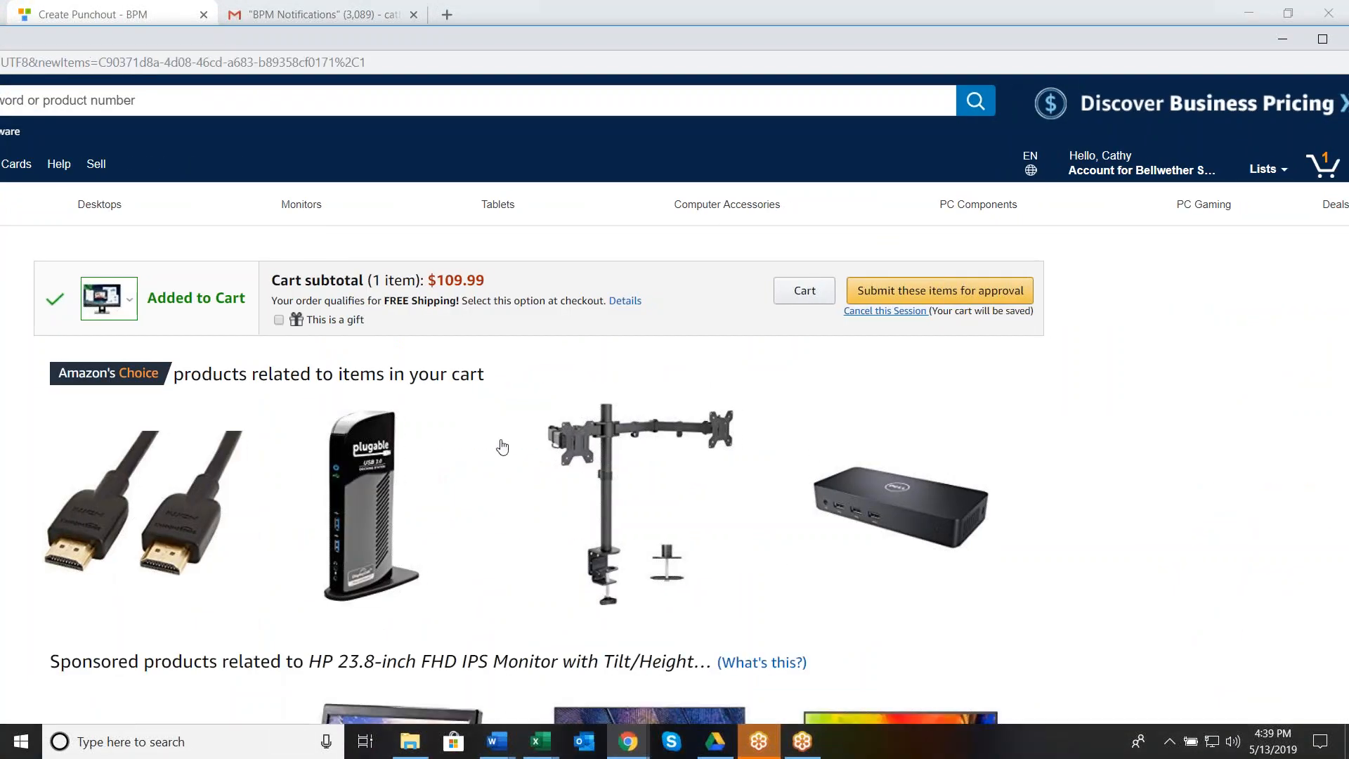
Submit the Amazon cart with the HP monitor for approval, returning the item to the punchout requisition
{"action": "left_click_drag", "start_coordinate": [281, 281], "coordinate": [485, 281]}
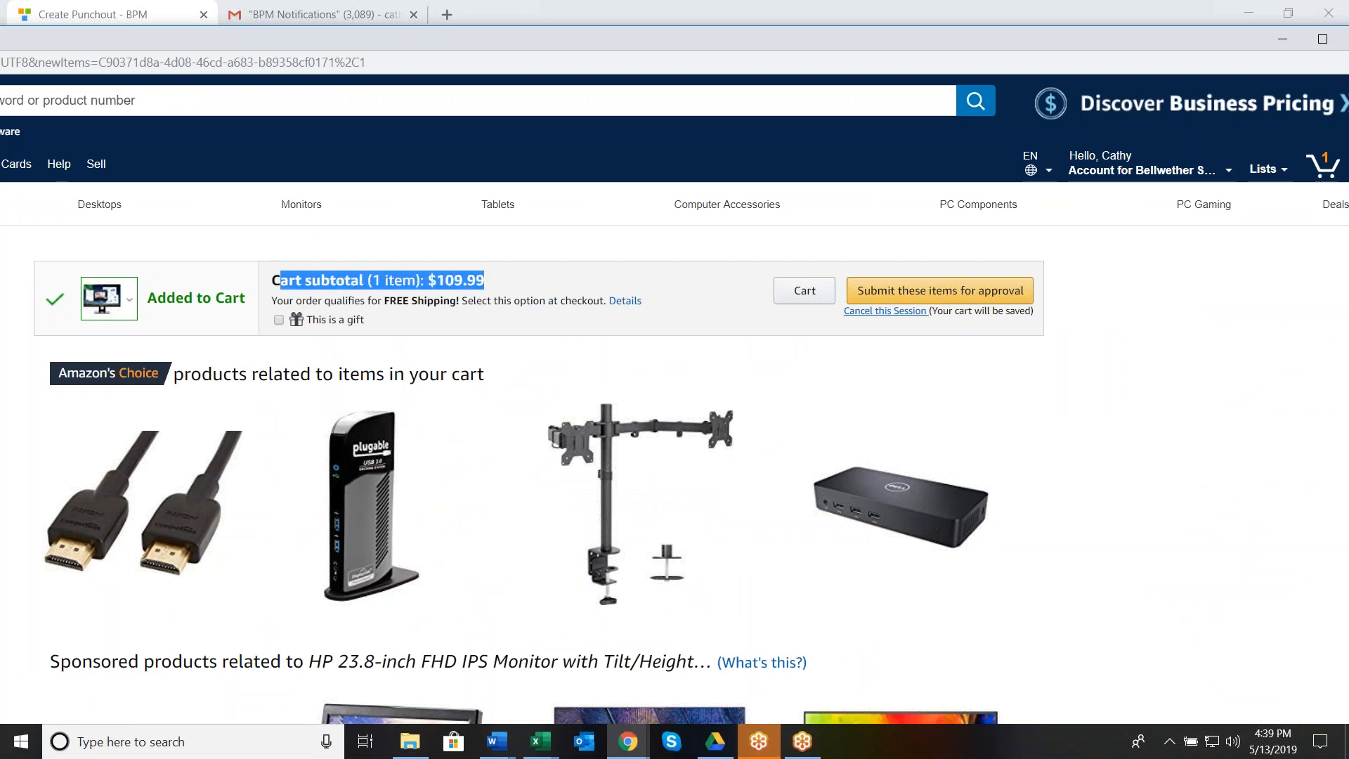
{"action": "left_click", "coordinate": [912, 293]}
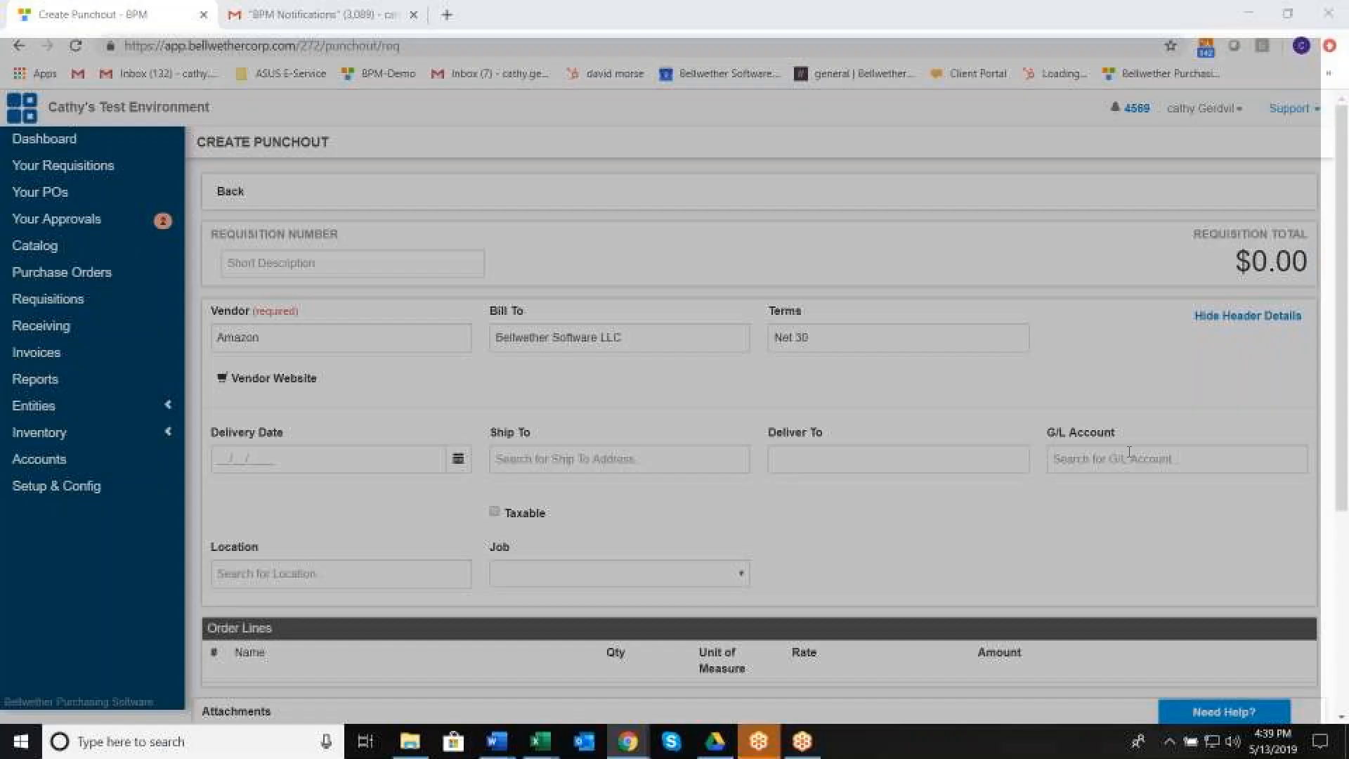
{"action": "scroll", "coordinate": [560, 639], "scroll_direction": "down", "scroll_amount": 2}
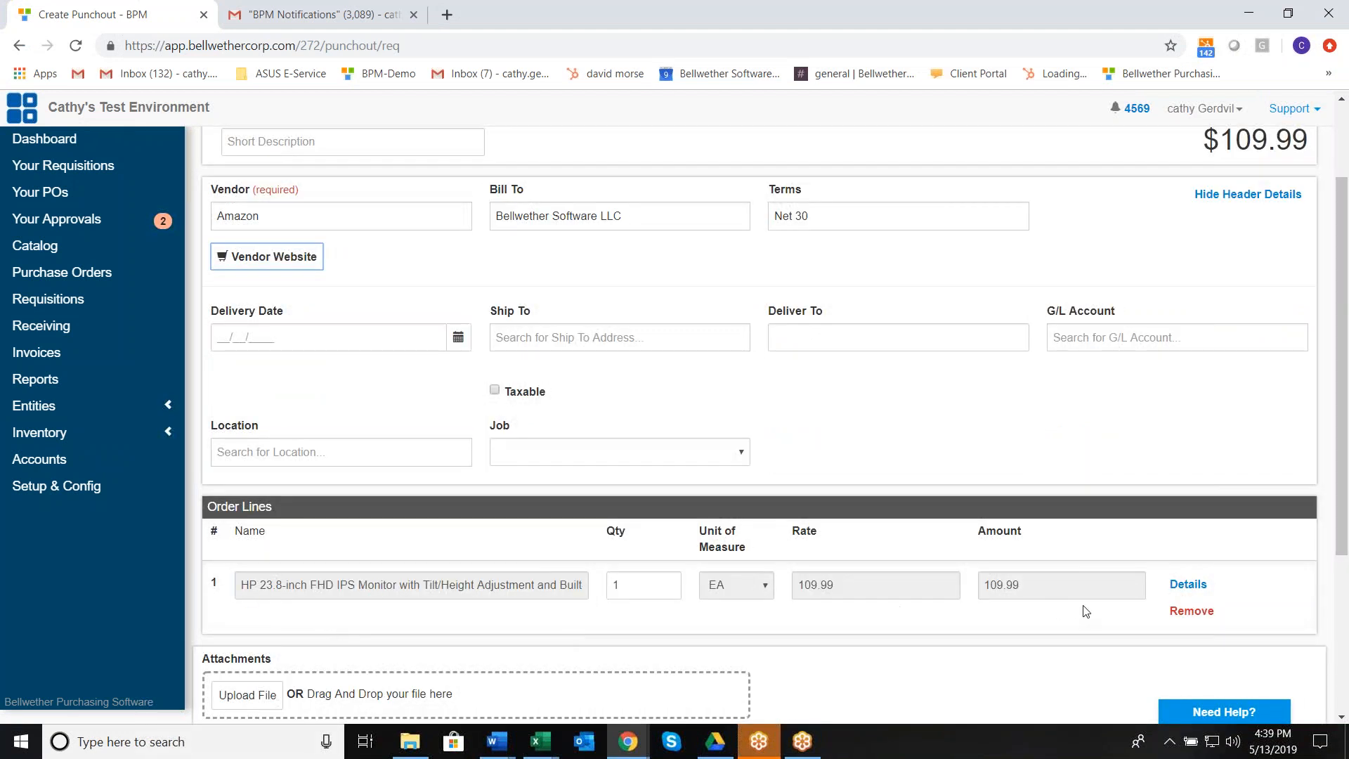
Set the delivery date to 05/23/2019, the ship-to address to Bellwether Software LLC and the G/L account to Office Supplies - 99-5000
{"action": "left_click", "coordinate": [458, 338]}
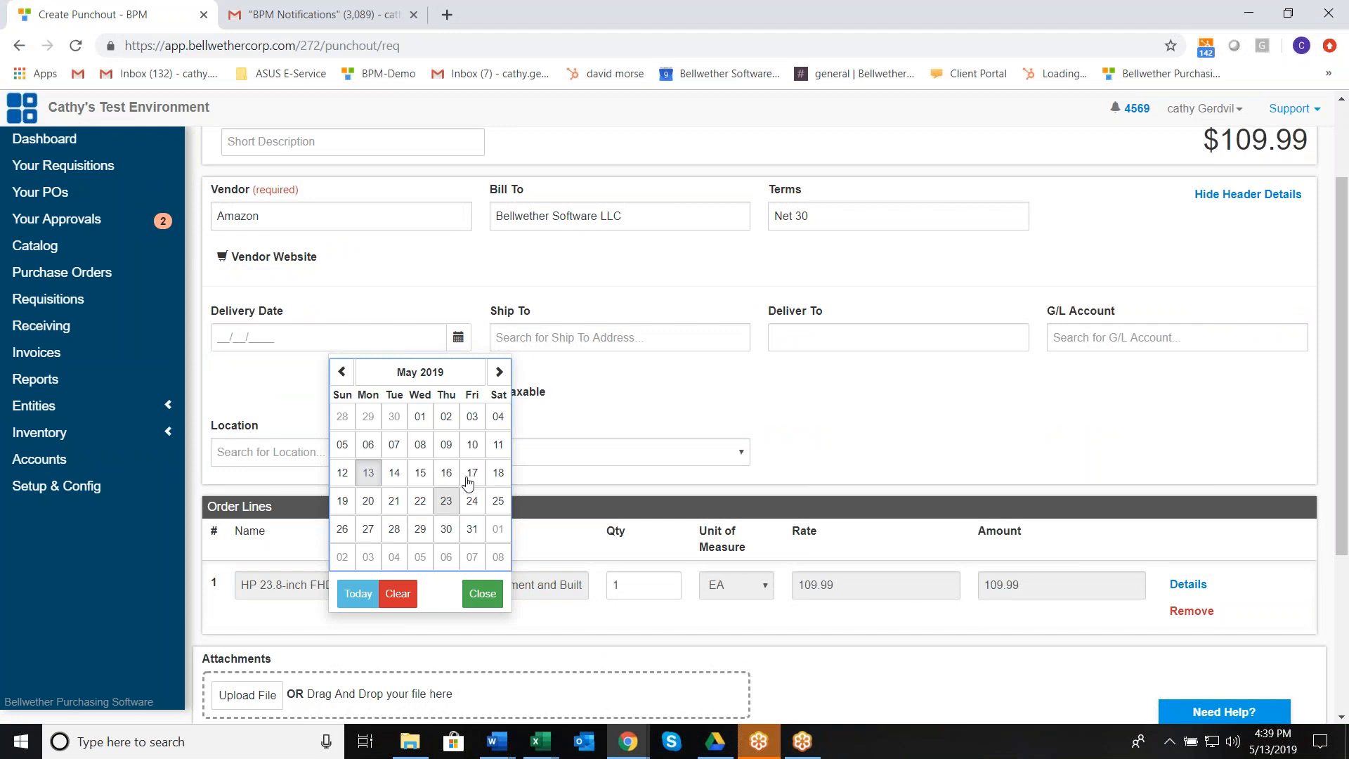
{"action": "left_click", "coordinate": [444, 504]}
{"action": "left_click", "coordinate": [598, 342]}
{"action": "left_click", "coordinate": [603, 440]}
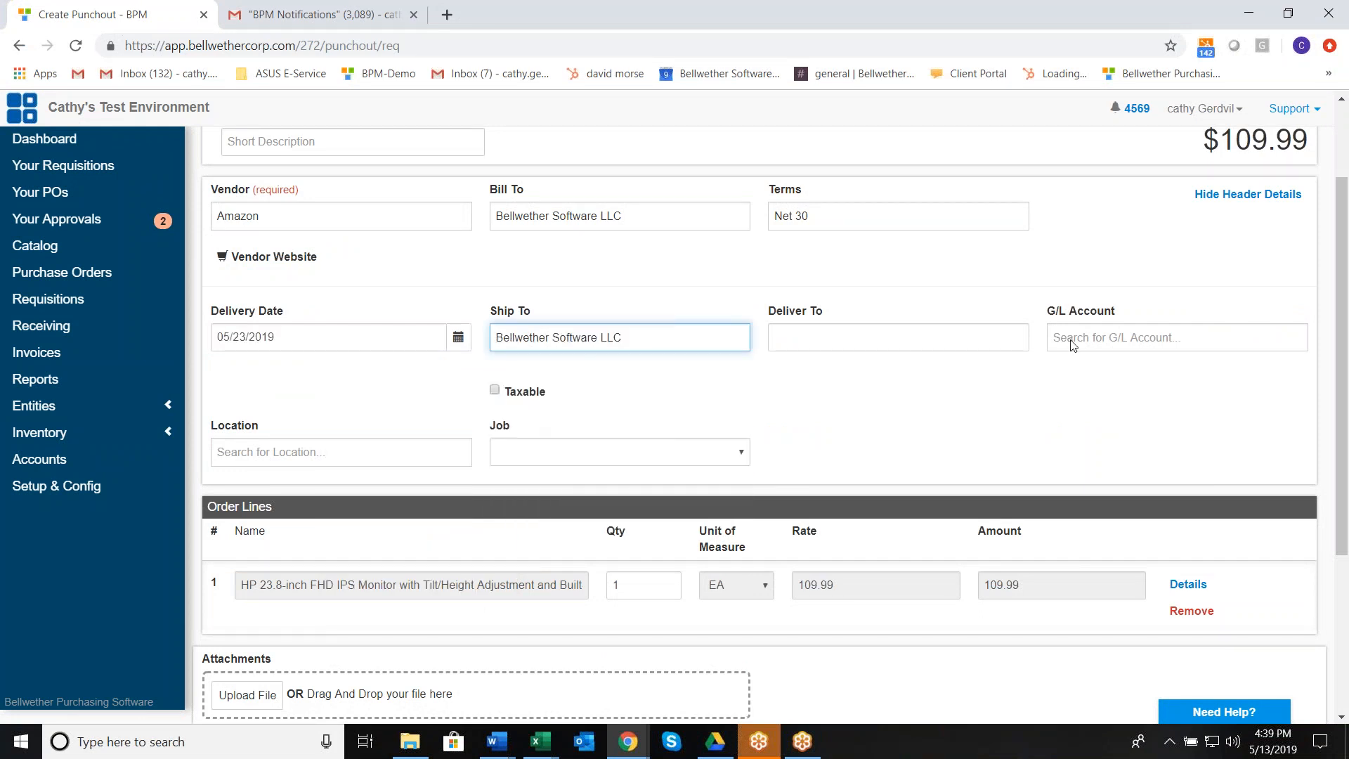
{"action": "left_click", "coordinate": [1082, 345]}
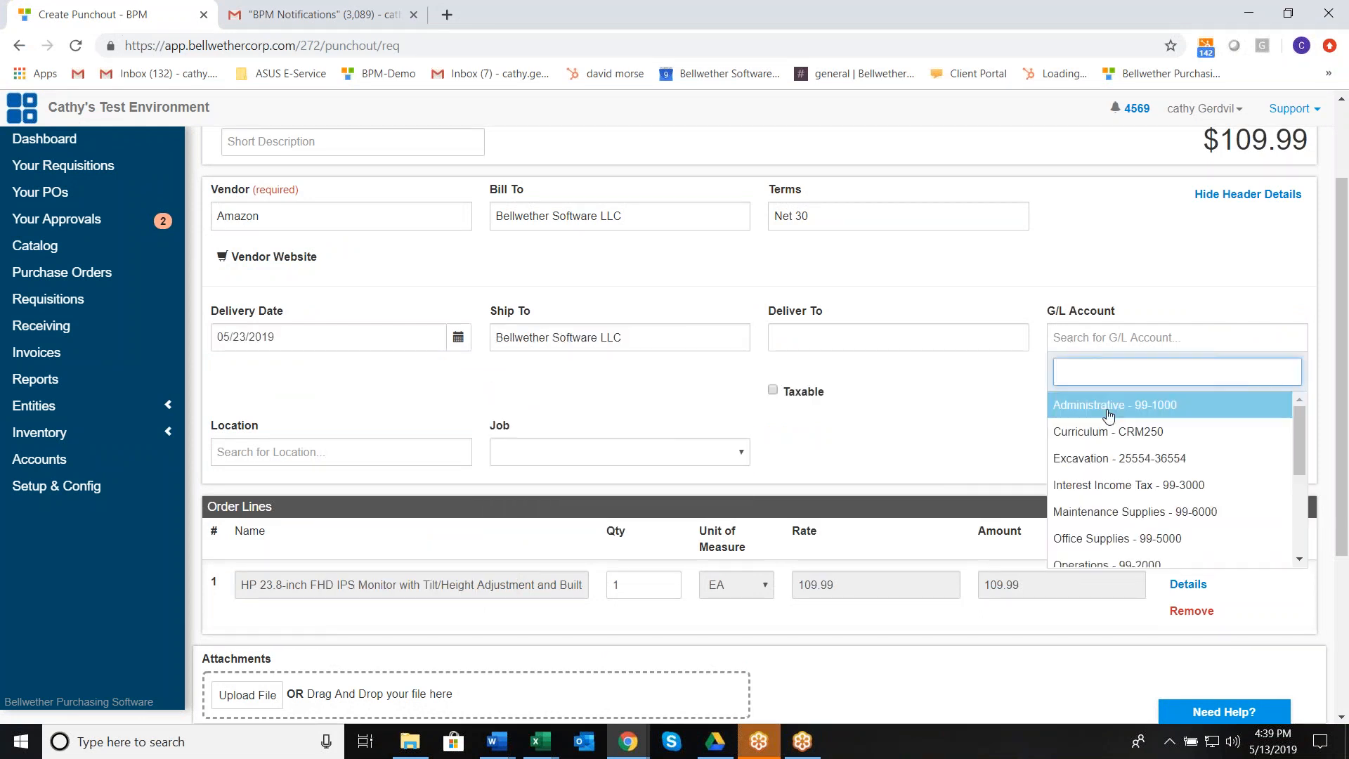
{"action": "left_click", "coordinate": [1113, 540]}
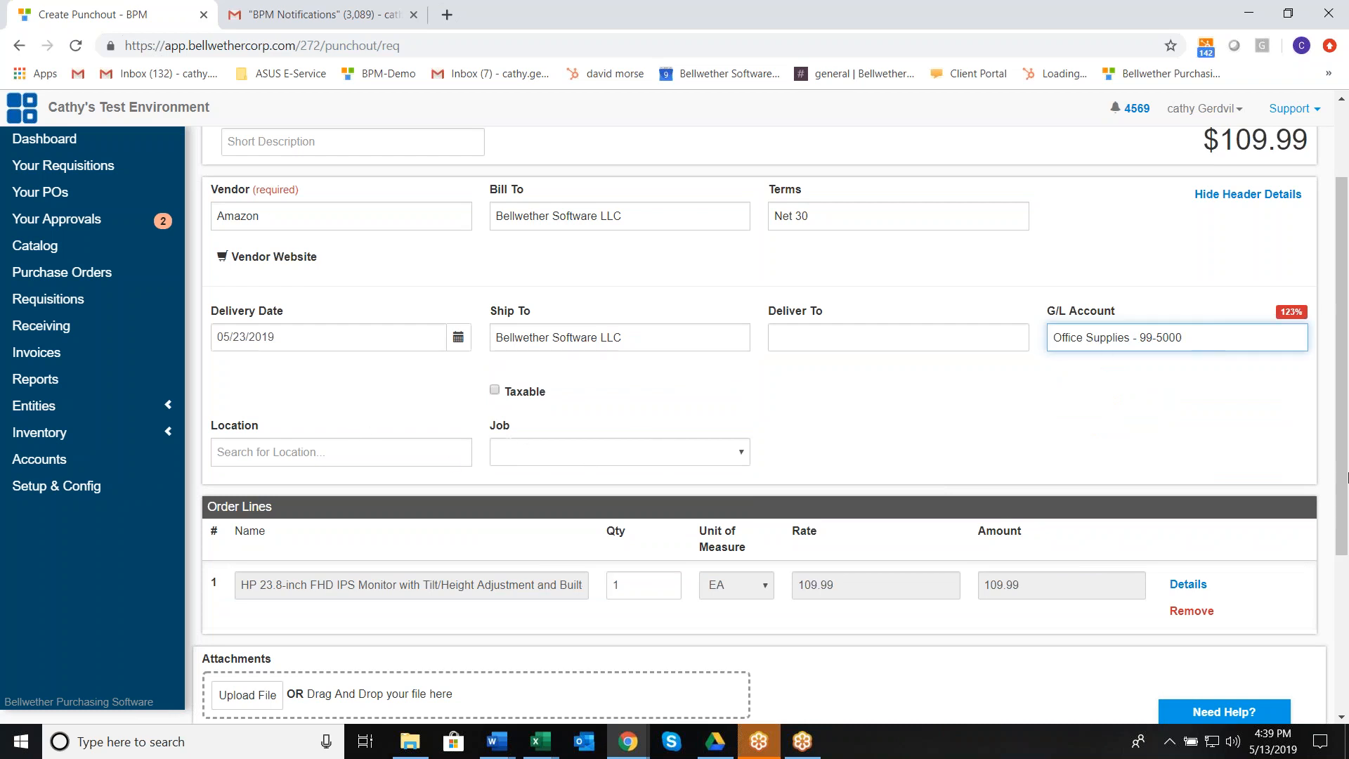
Leave the internal and purchase order notes empty, and save the punchout requisition
{"action": "left_click_drag", "start_coordinate": [1342, 507], "coordinate": [1342, 665]}
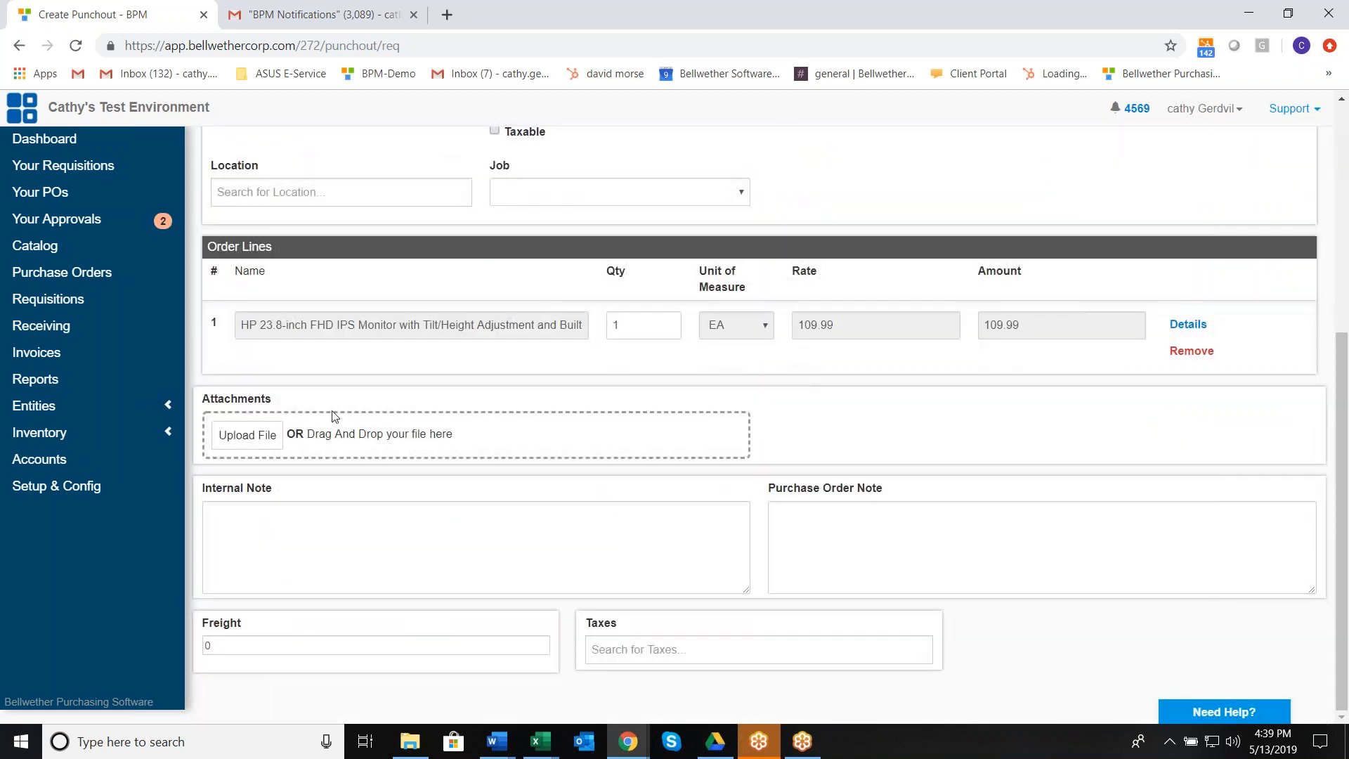
{"action": "left_click", "coordinate": [323, 556]}
{"action": "left_click", "coordinate": [922, 560]}
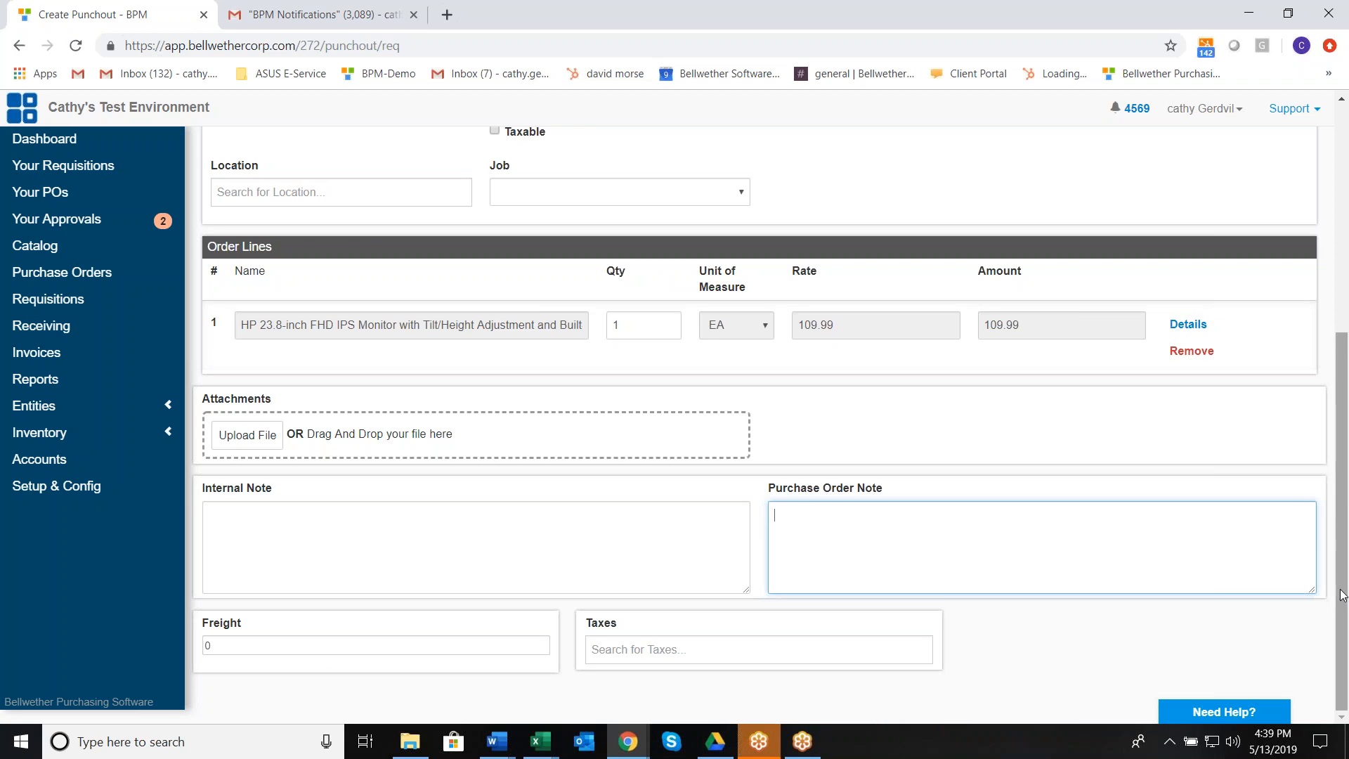
{"action": "left_click_drag", "start_coordinate": [1346, 584], "coordinate": [1347, 358]}
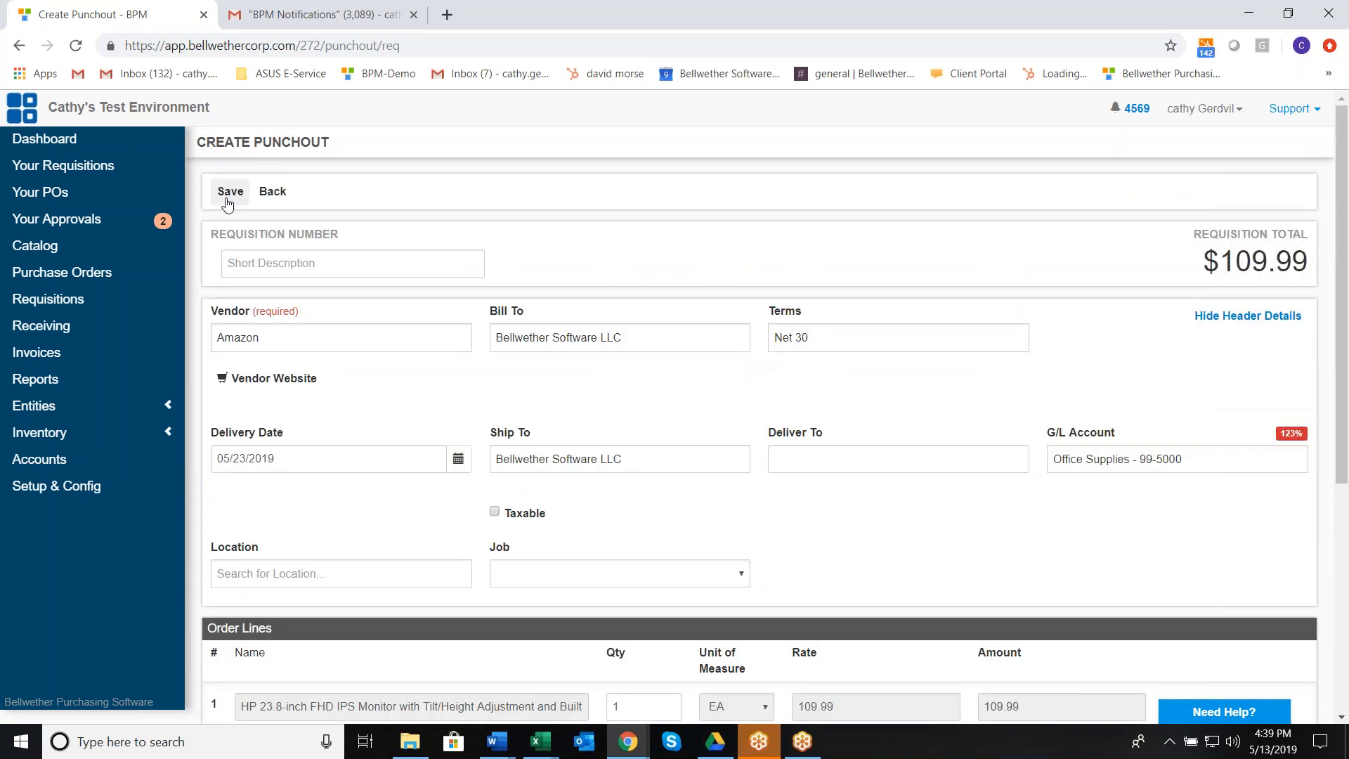
{"action": "left_click", "coordinate": [232, 192]}
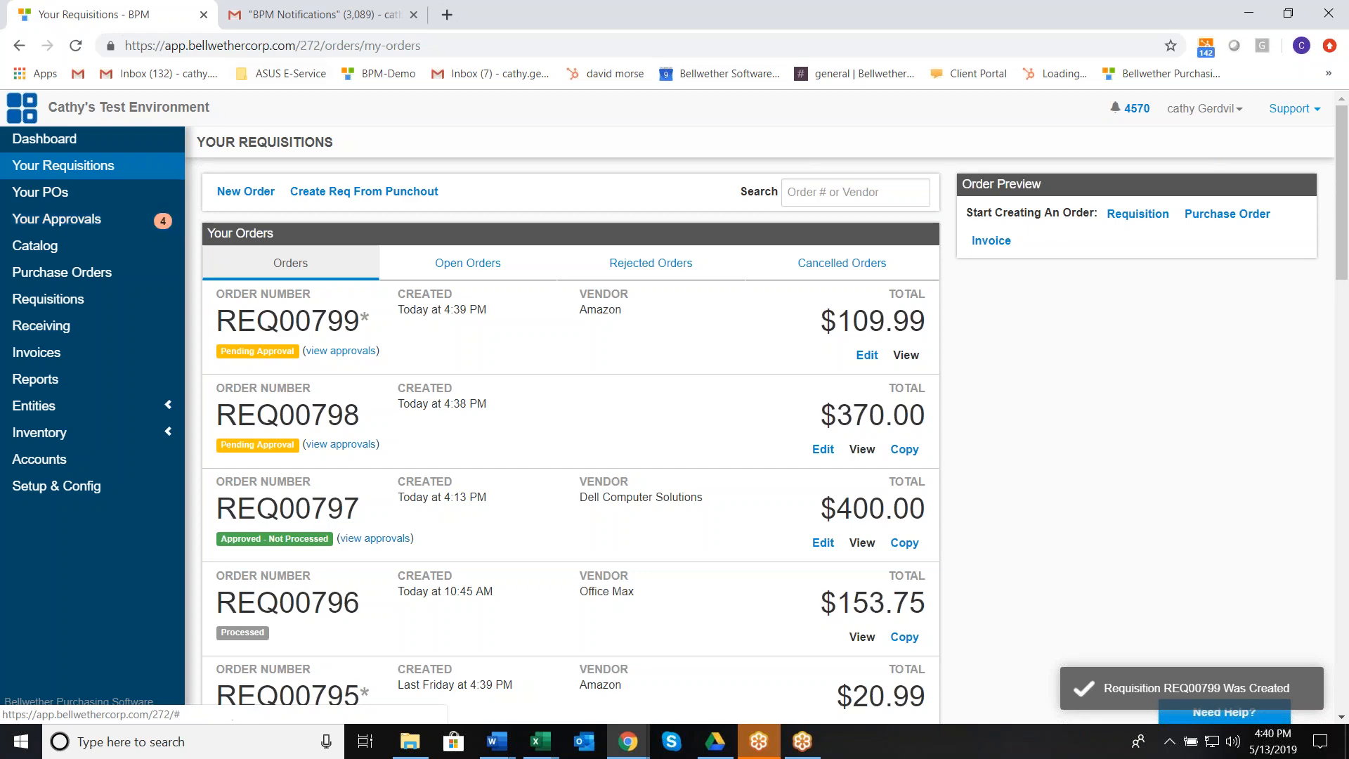
Switch to Gmail, refresh the BPM Notifications label and open the newest pending-approval email
{"action": "left_click", "coordinate": [314, 15]}
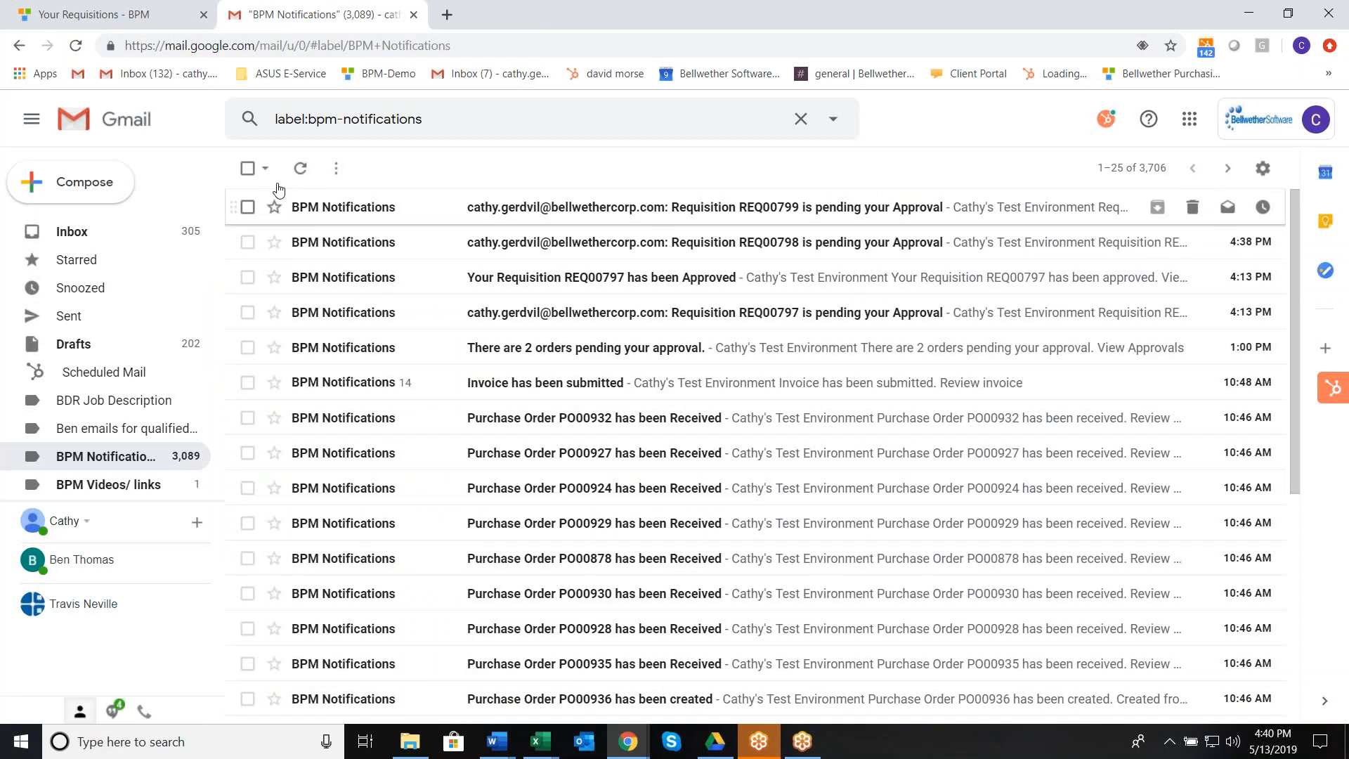
{"action": "left_click", "coordinate": [300, 168]}
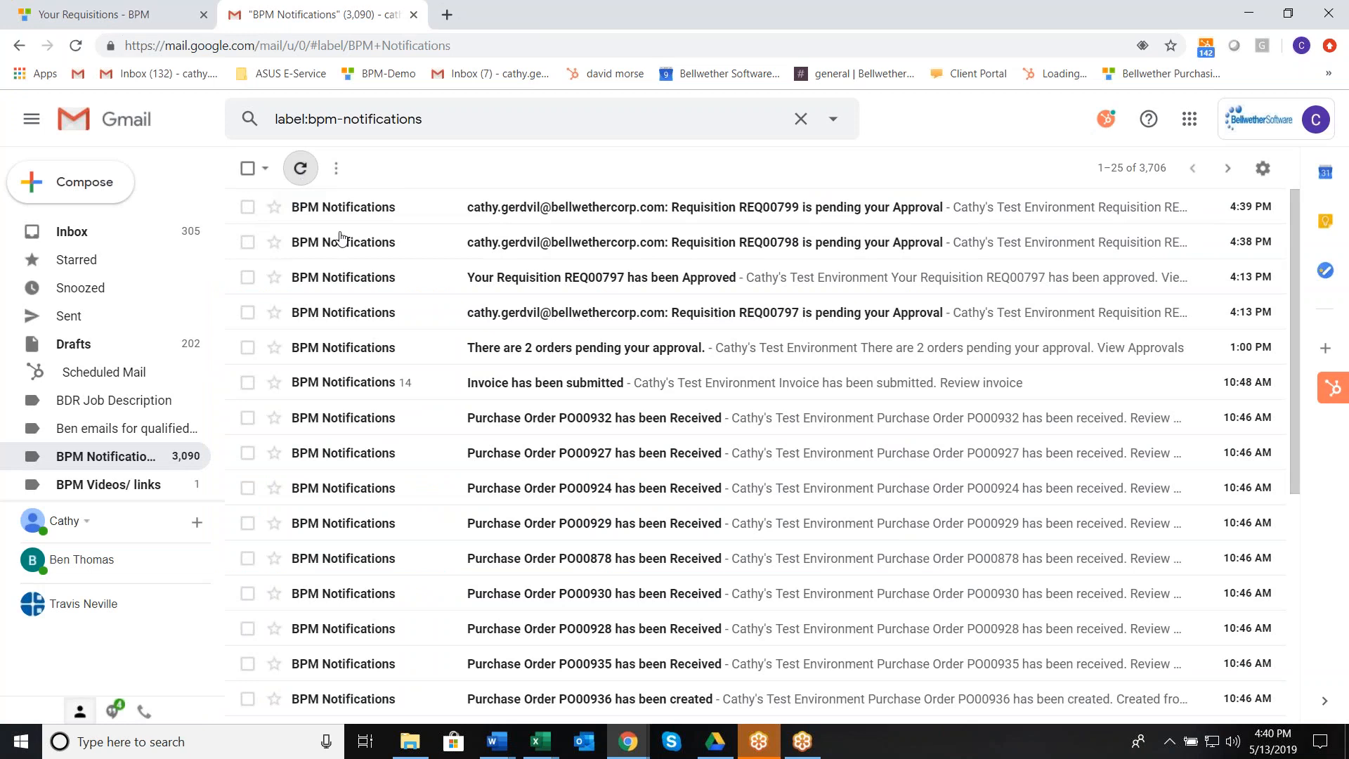
{"action": "left_click", "coordinate": [346, 208]}
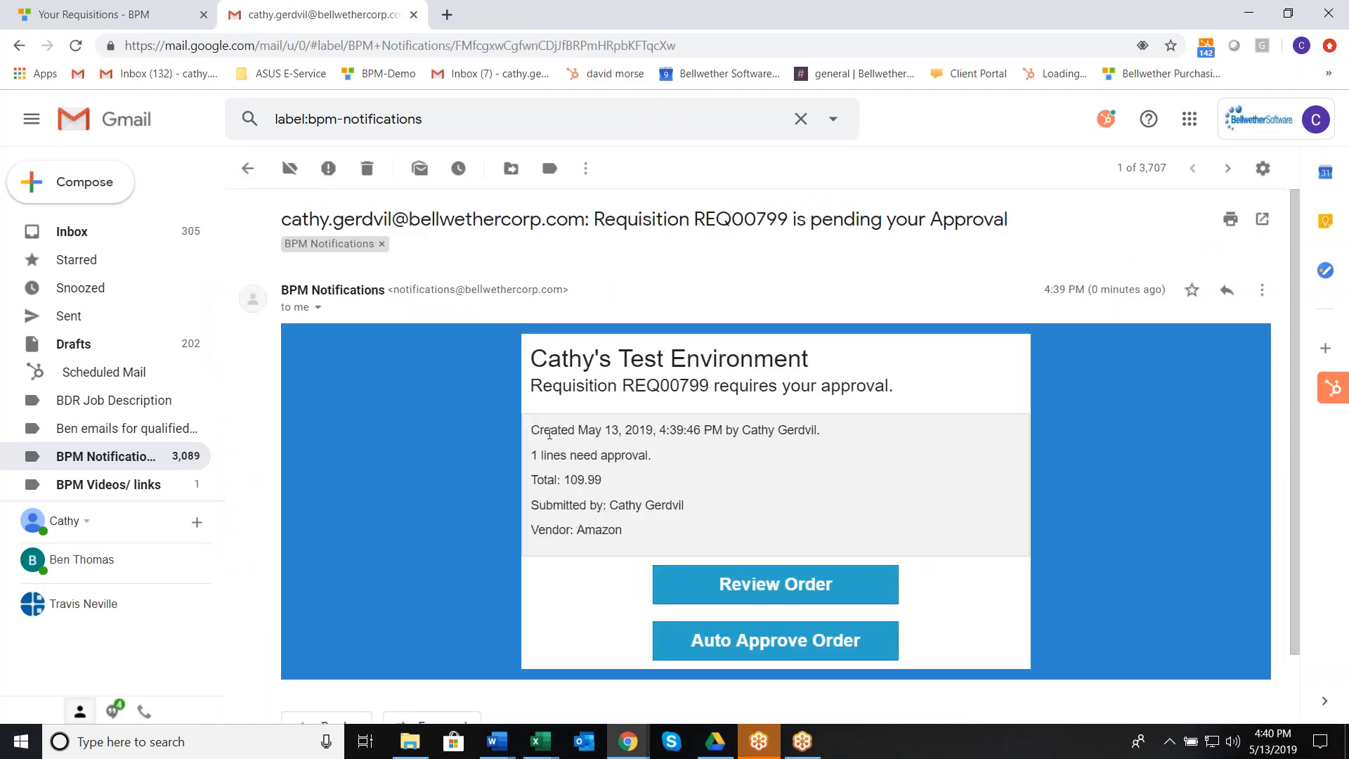
Examine the email's creation, line, total, submitter and vendor details, and view the auto-approval page without approving the order
{"action": "left_click_drag", "start_coordinate": [543, 430], "coordinate": [765, 463]}
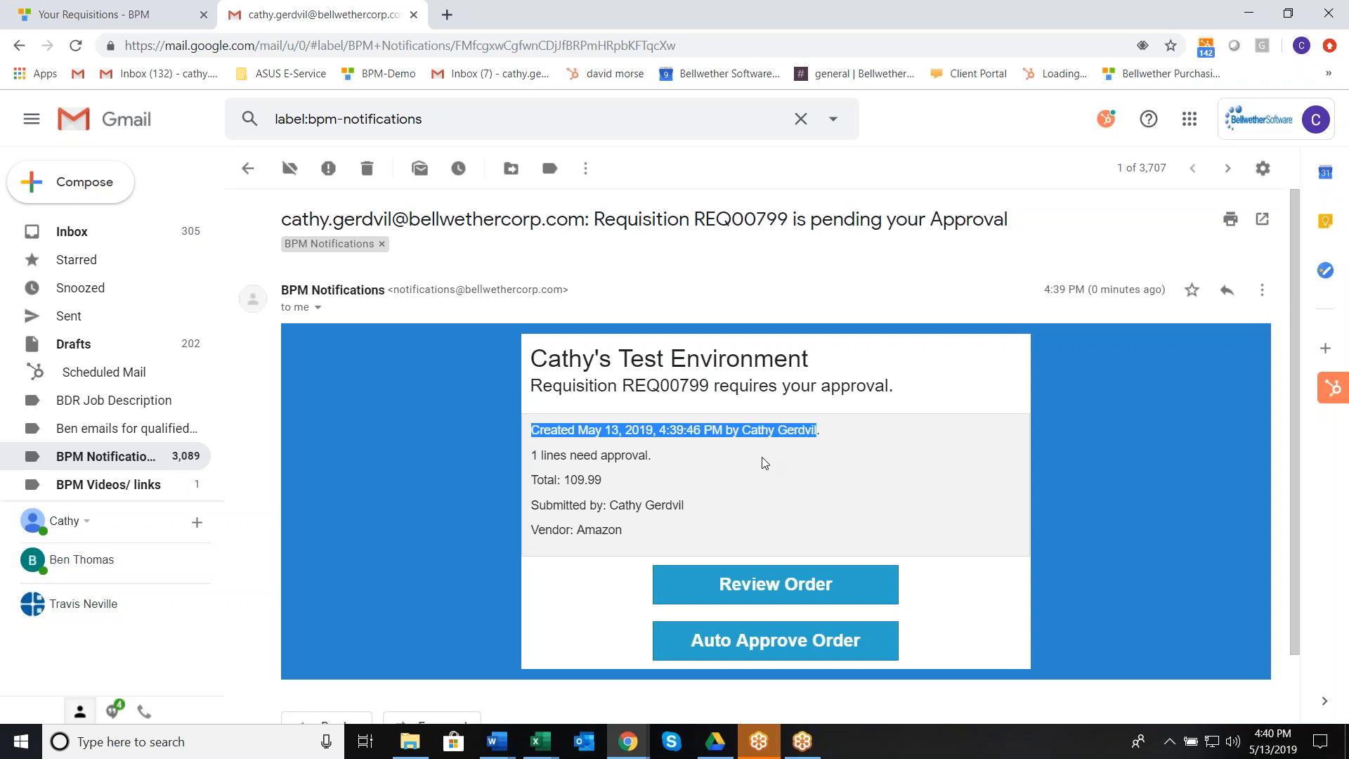
{"action": "left_click_drag", "start_coordinate": [530, 457], "coordinate": [671, 460]}
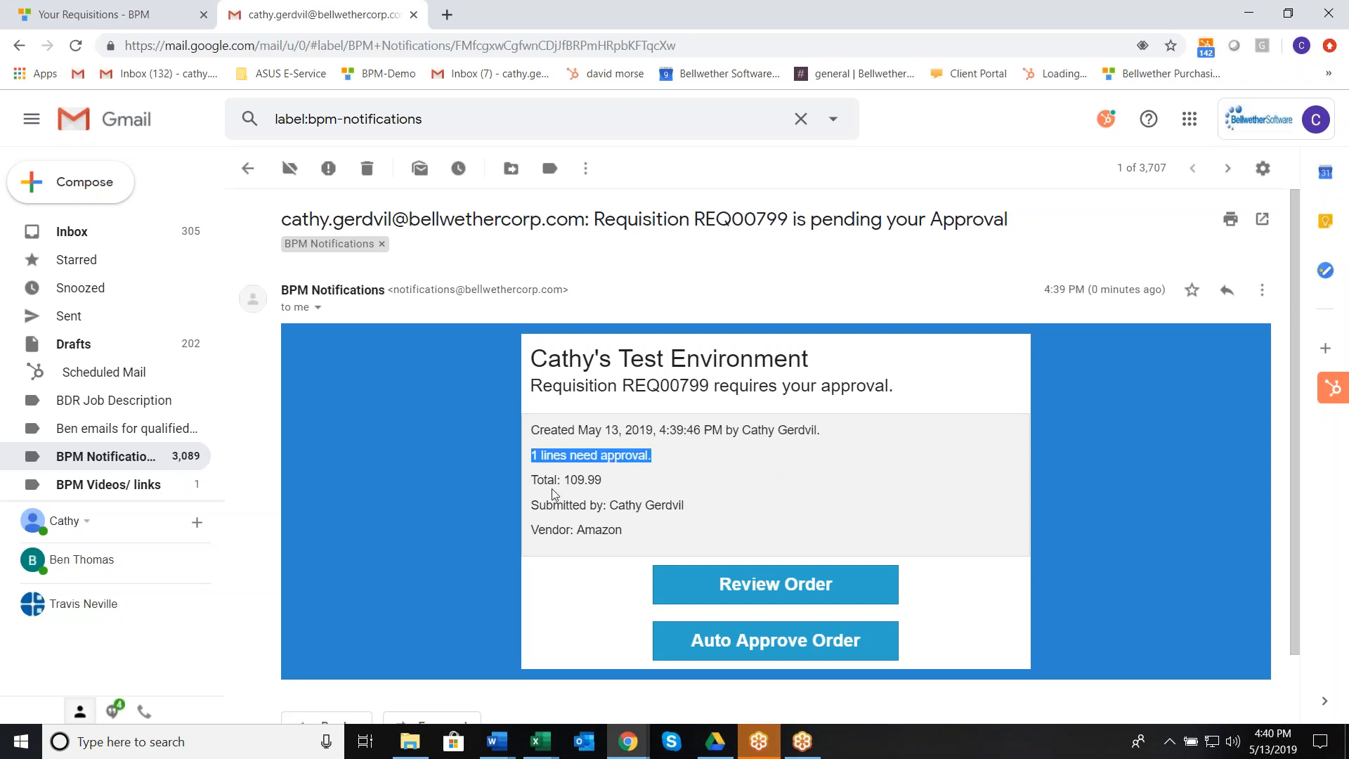
{"action": "left_click_drag", "start_coordinate": [536, 480], "coordinate": [680, 505]}
{"action": "left_click_drag", "start_coordinate": [536, 530], "coordinate": [623, 531]}
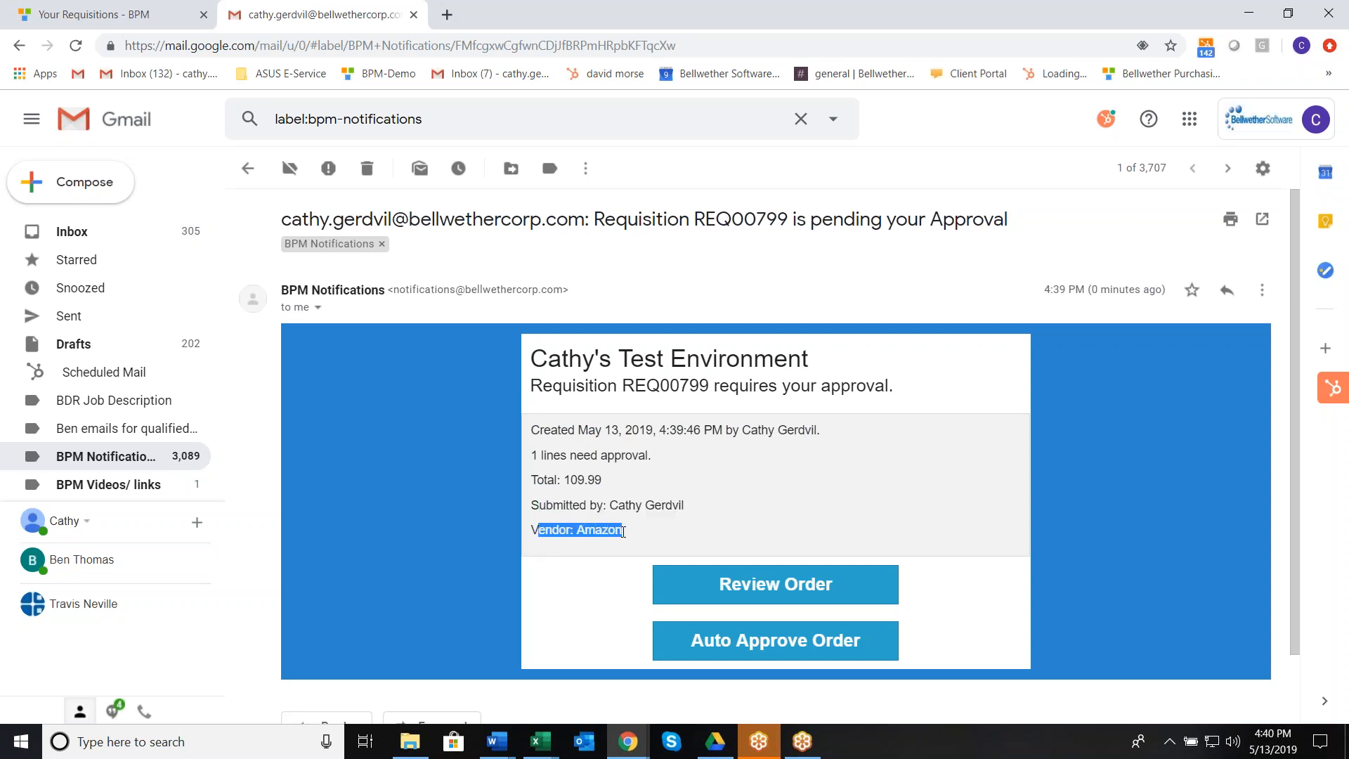
{"action": "left_click", "coordinate": [785, 646]}
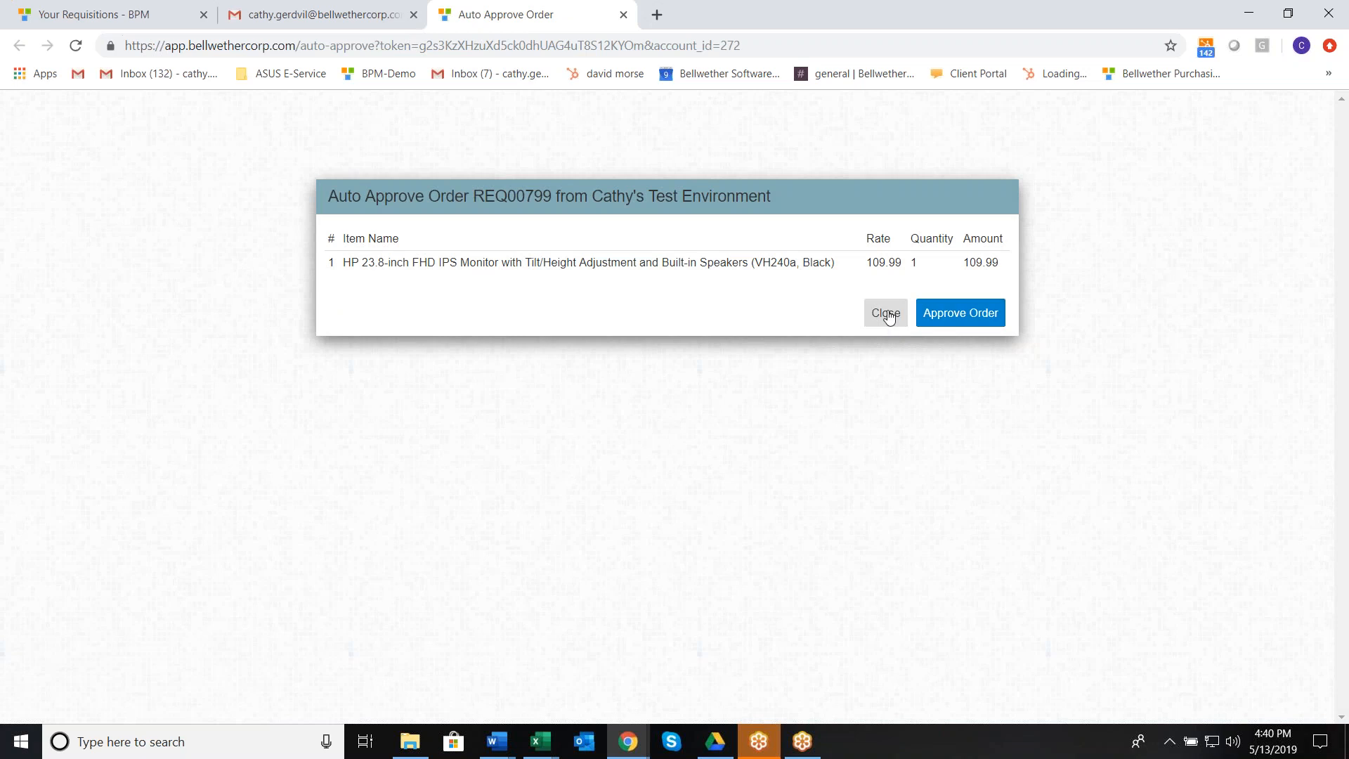
{"action": "key", "text": "ctrl+w"}
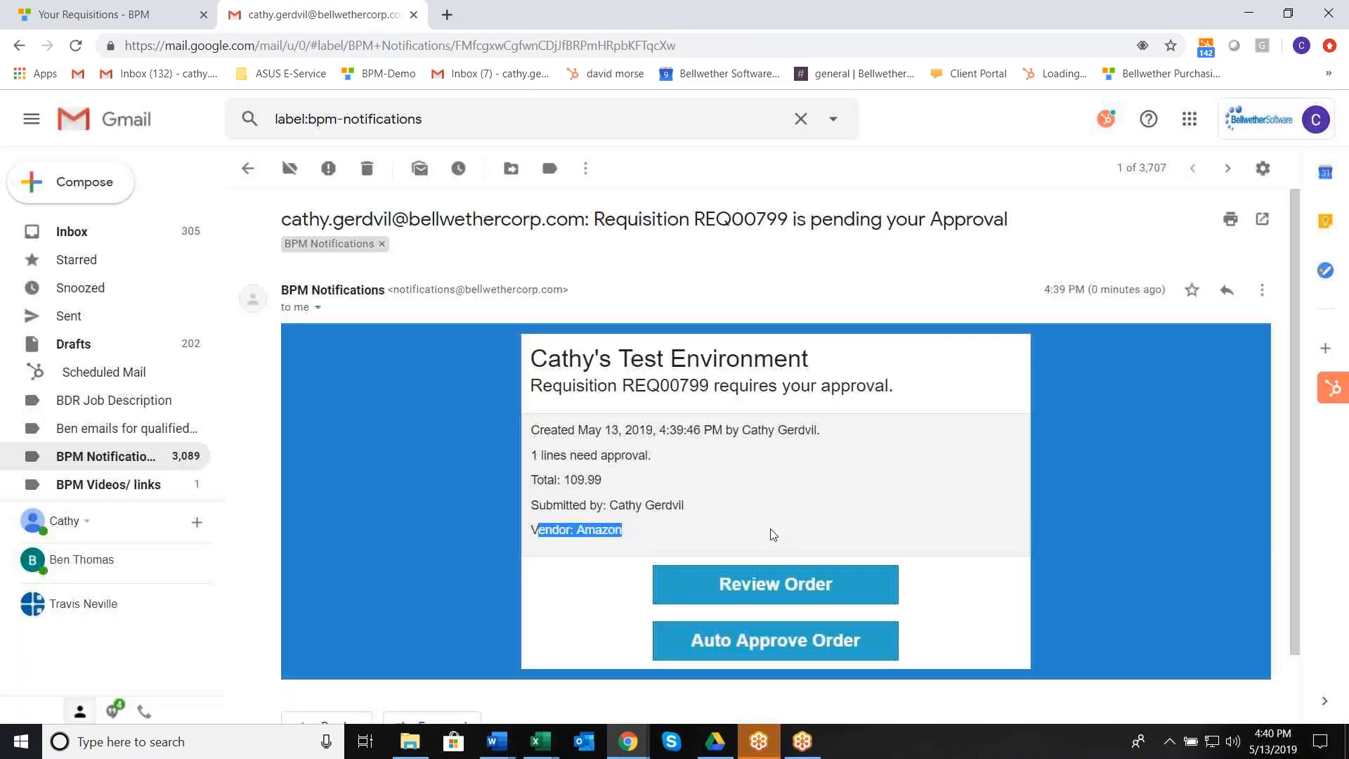
Review the order from the email, examine the Amazon monitor requisition's delivery, budget and job details, and return to the approvals list
{"action": "left_click", "coordinate": [760, 588]}
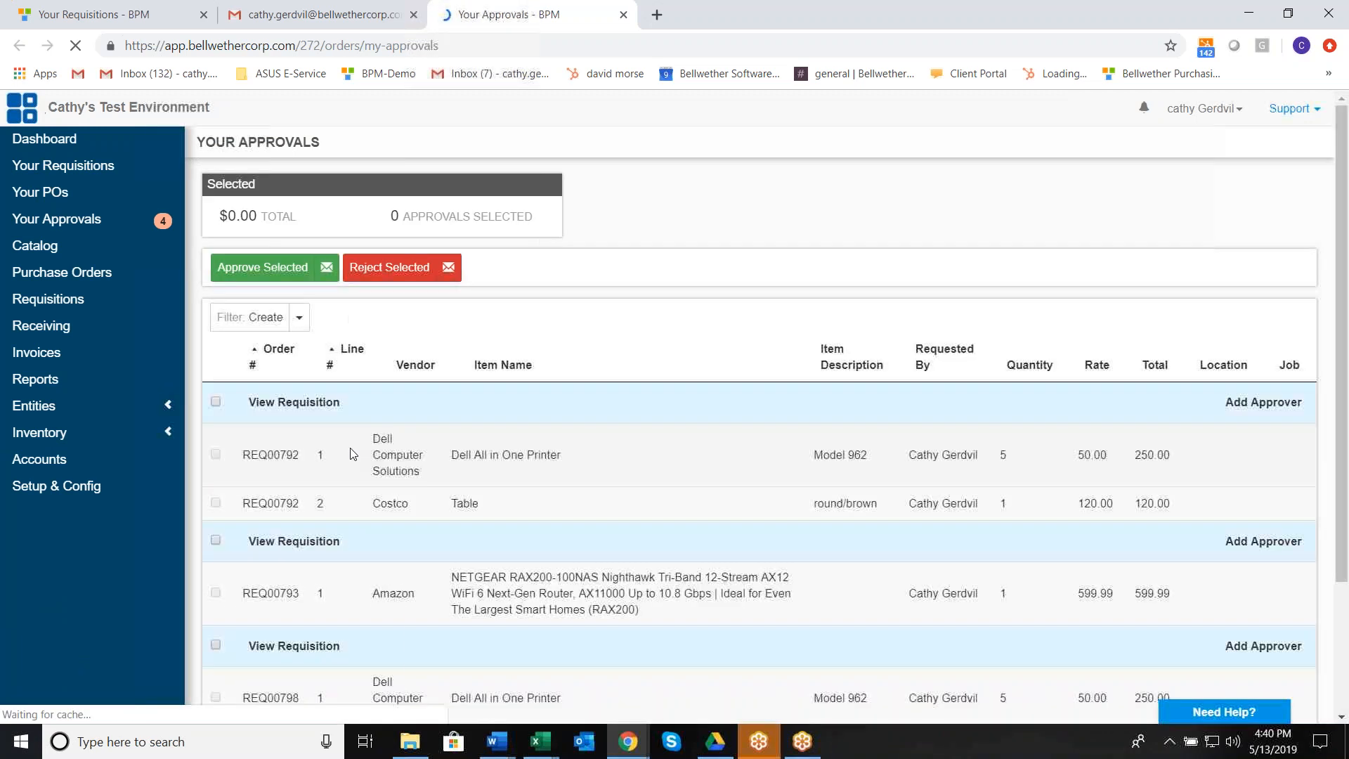
{"action": "scroll", "coordinate": [352, 454], "scroll_direction": "down", "scroll_amount": 3}
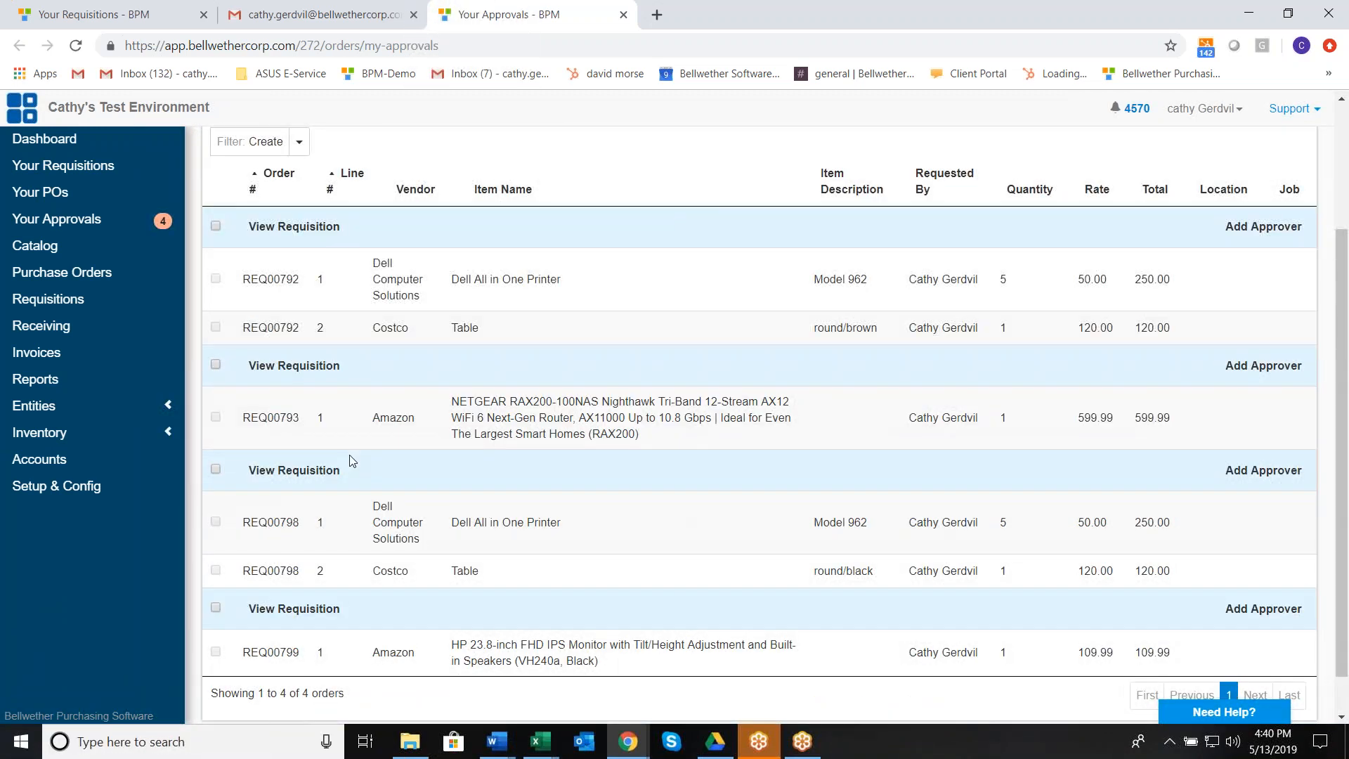
{"action": "left_click", "coordinate": [302, 609]}
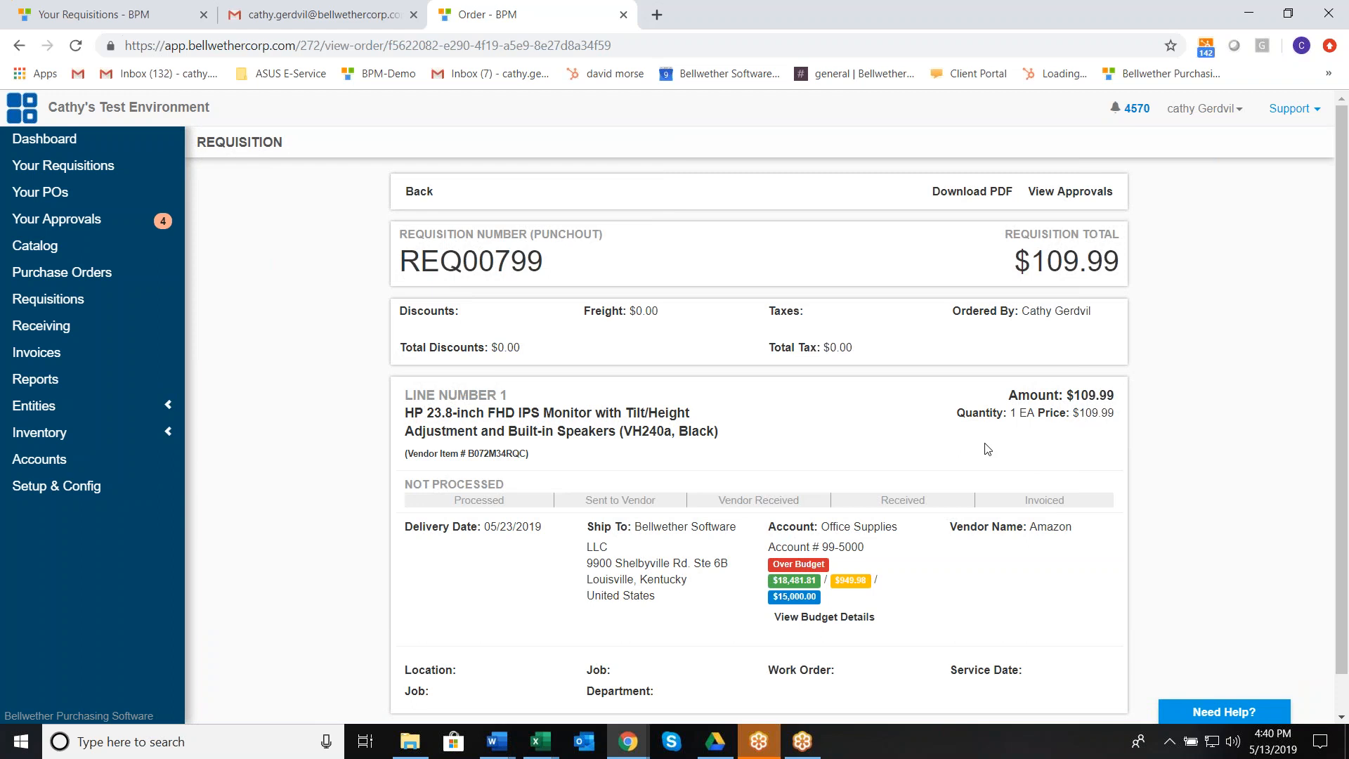
{"action": "scroll", "coordinate": [987, 449], "scroll_direction": "down", "scroll_amount": 1}
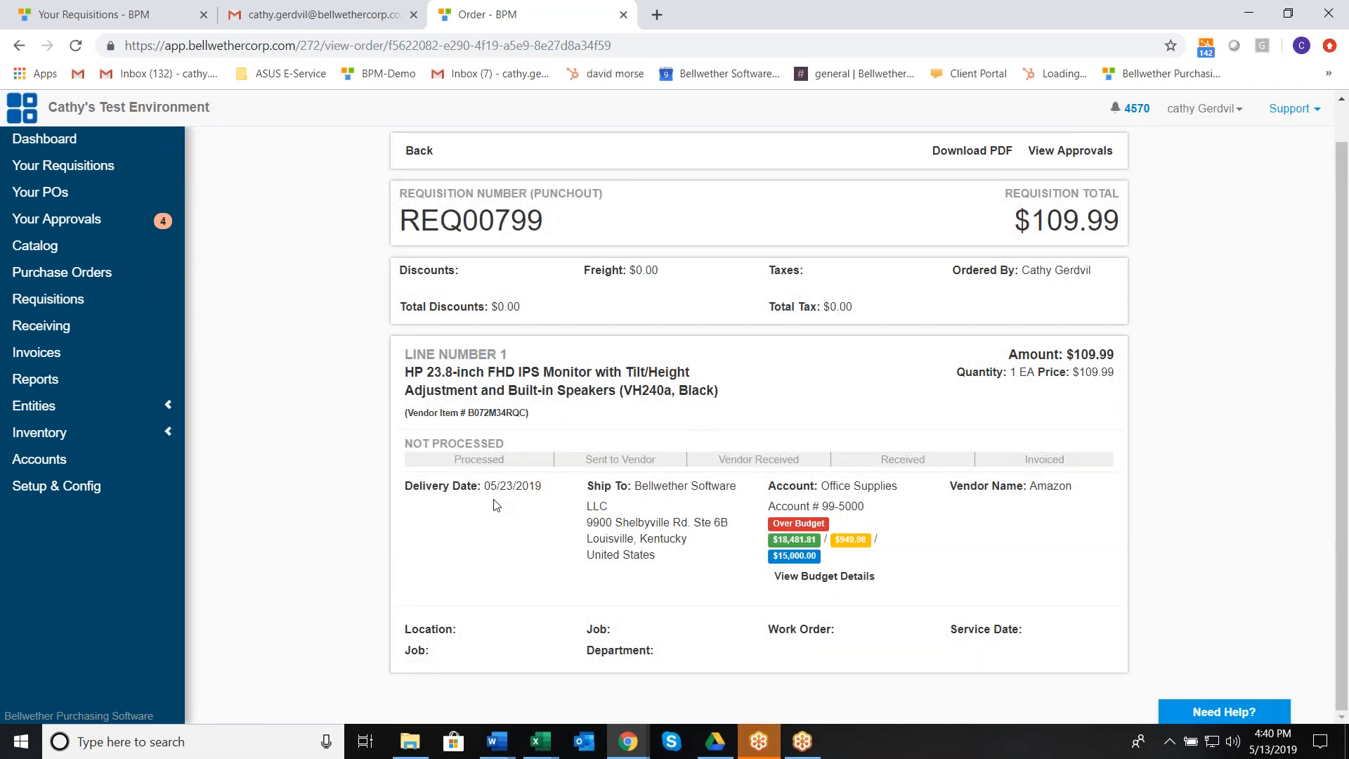
{"action": "left_click_drag", "start_coordinate": [393, 630], "coordinate": [685, 636]}
{"action": "mouse_move", "coordinate": [803, 539]}
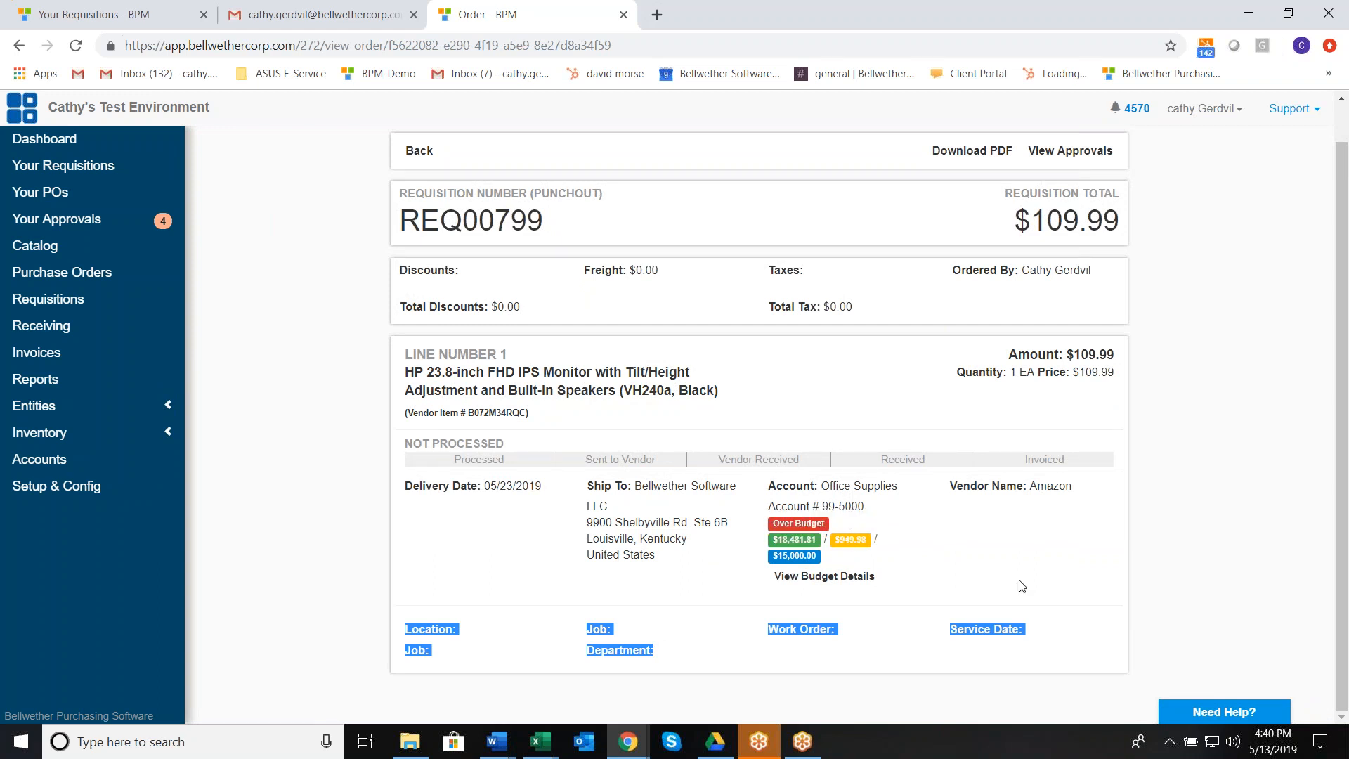
{"action": "left_click", "coordinate": [422, 150]}
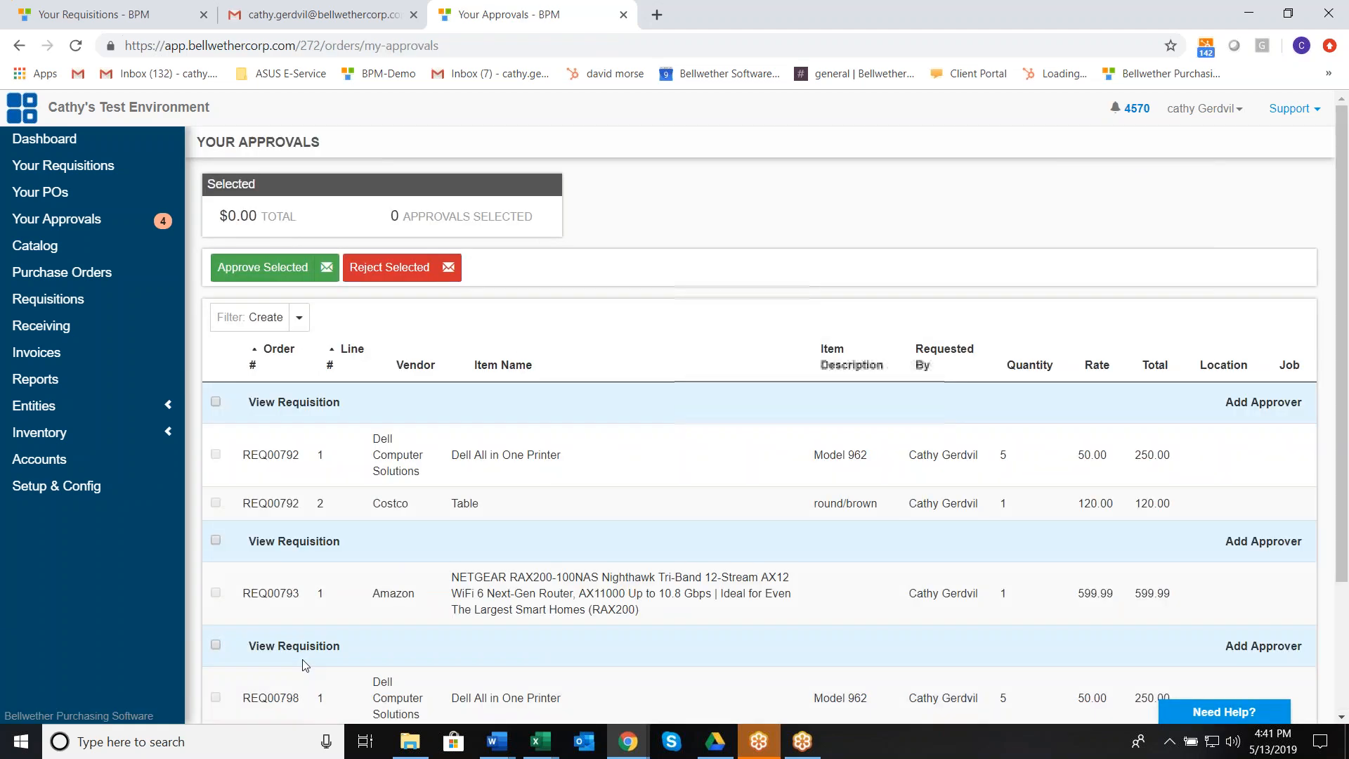
Select the Amazon requisition for the HP 23.8-inch monitor in the approvals list and approve it
{"action": "scroll", "coordinate": [302, 659], "scroll_direction": "down", "scroll_amount": 3}
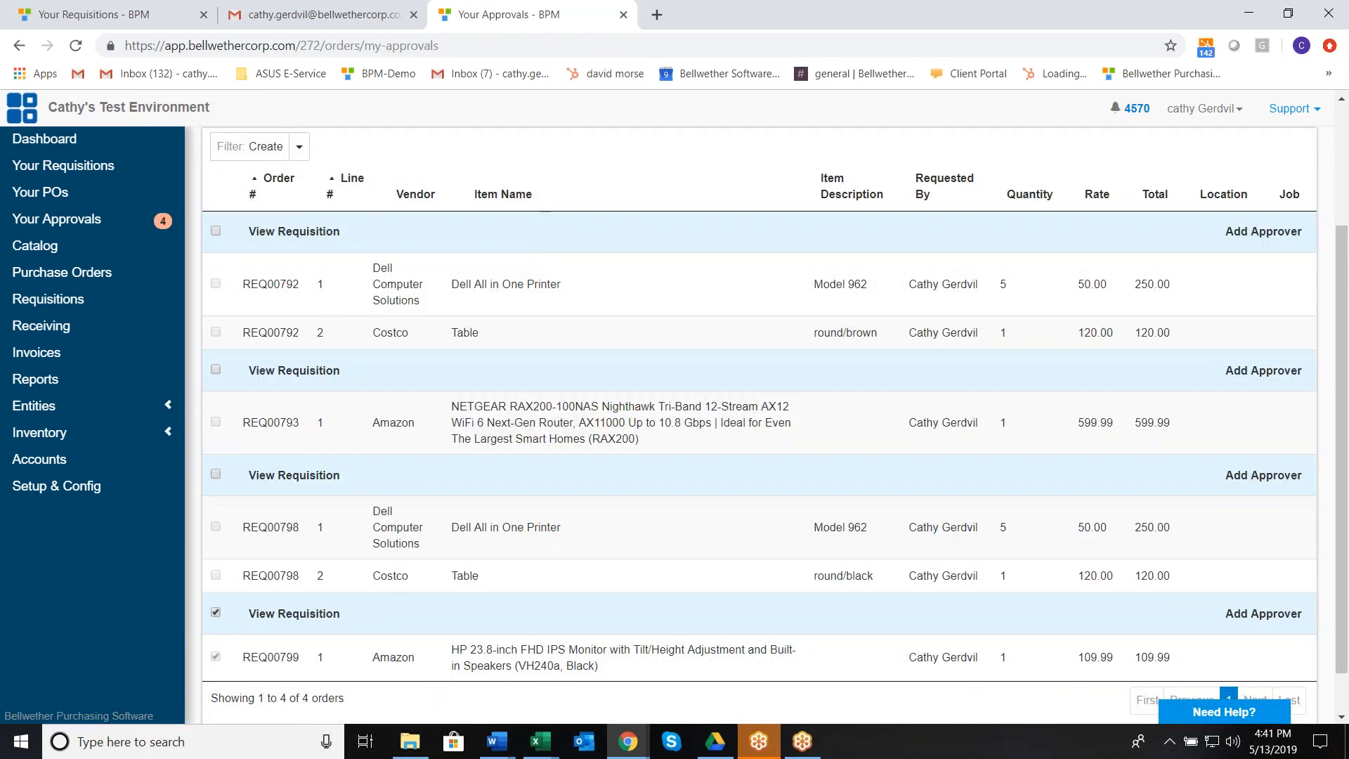
{"action": "scroll", "coordinate": [251, 271], "scroll_direction": "up", "scroll_amount": 2}
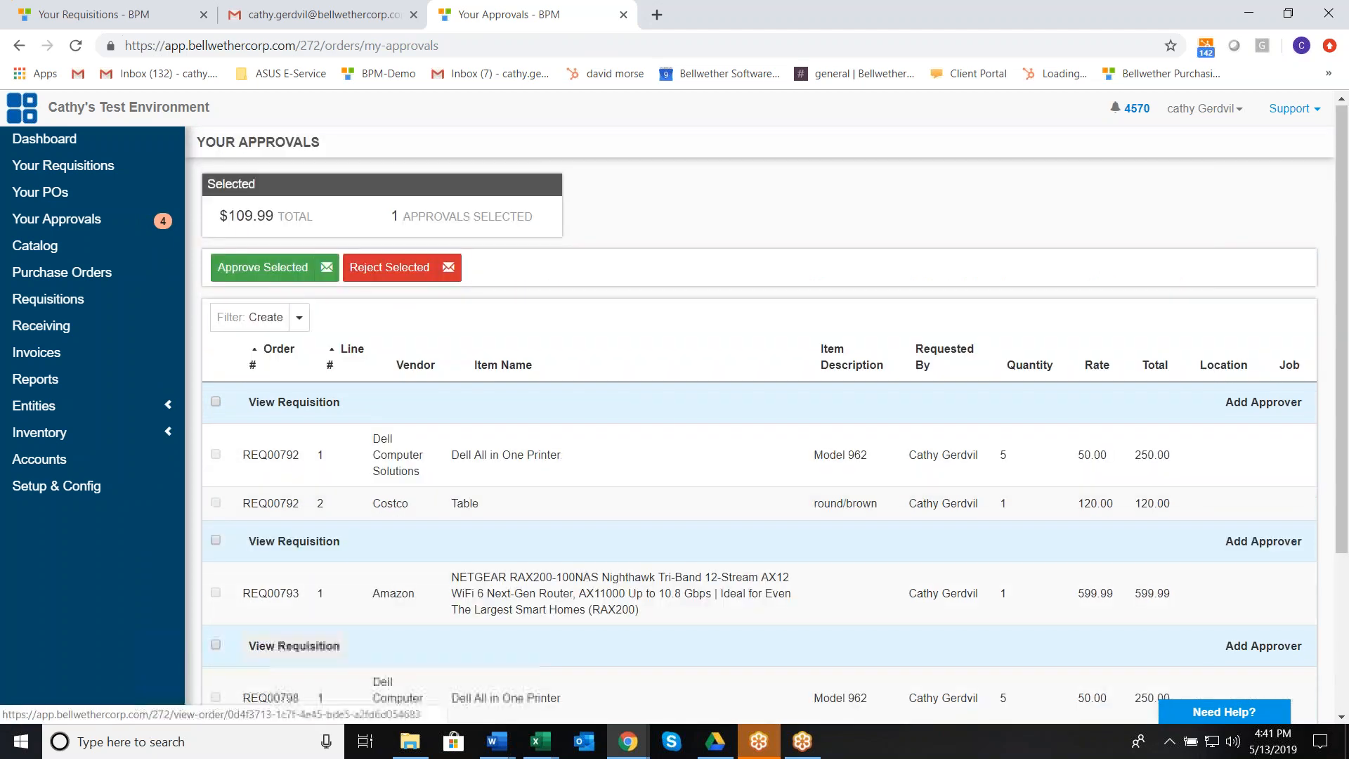
{"action": "left_click", "coordinate": [251, 269]}
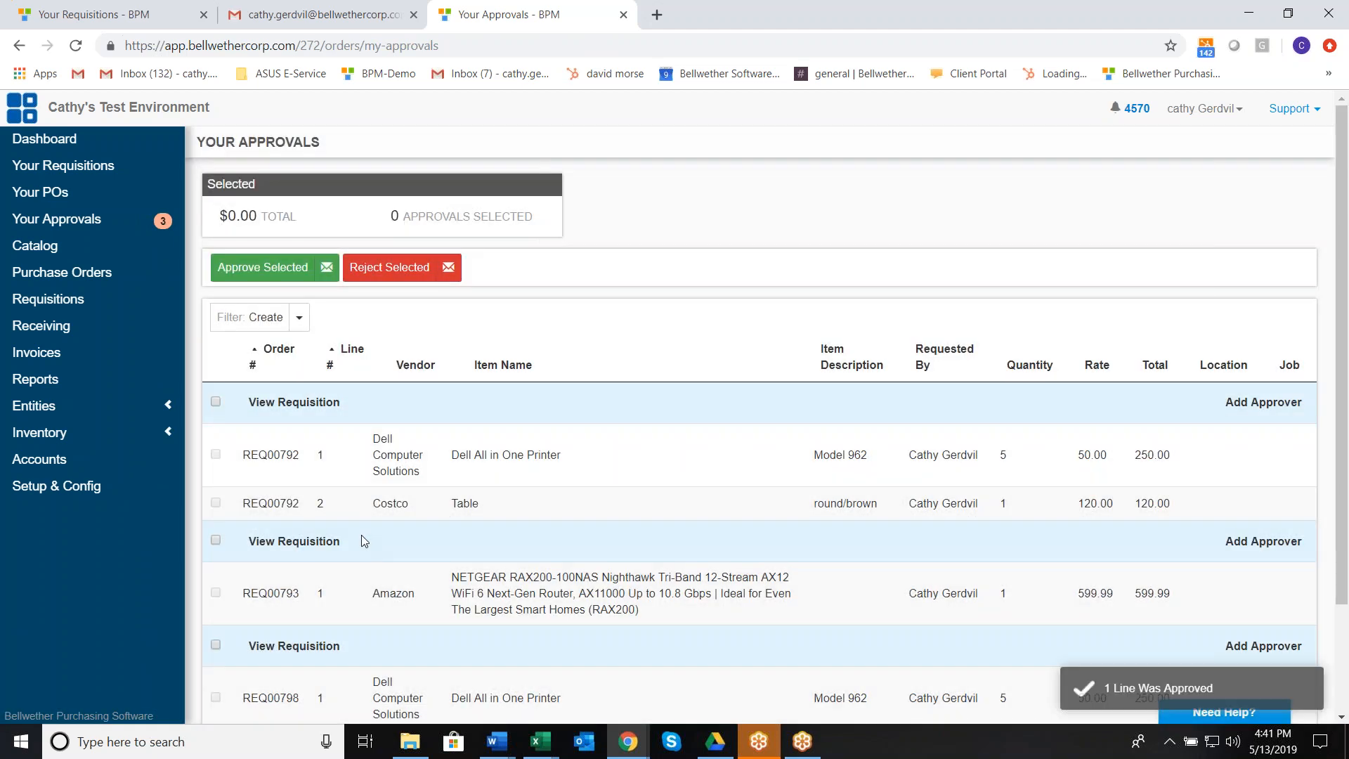
Select the requisition with the Dell All in One Printer and the round/black table, and approve both lines
{"action": "scroll", "coordinate": [361, 541], "scroll_direction": "down", "scroll_amount": 2}
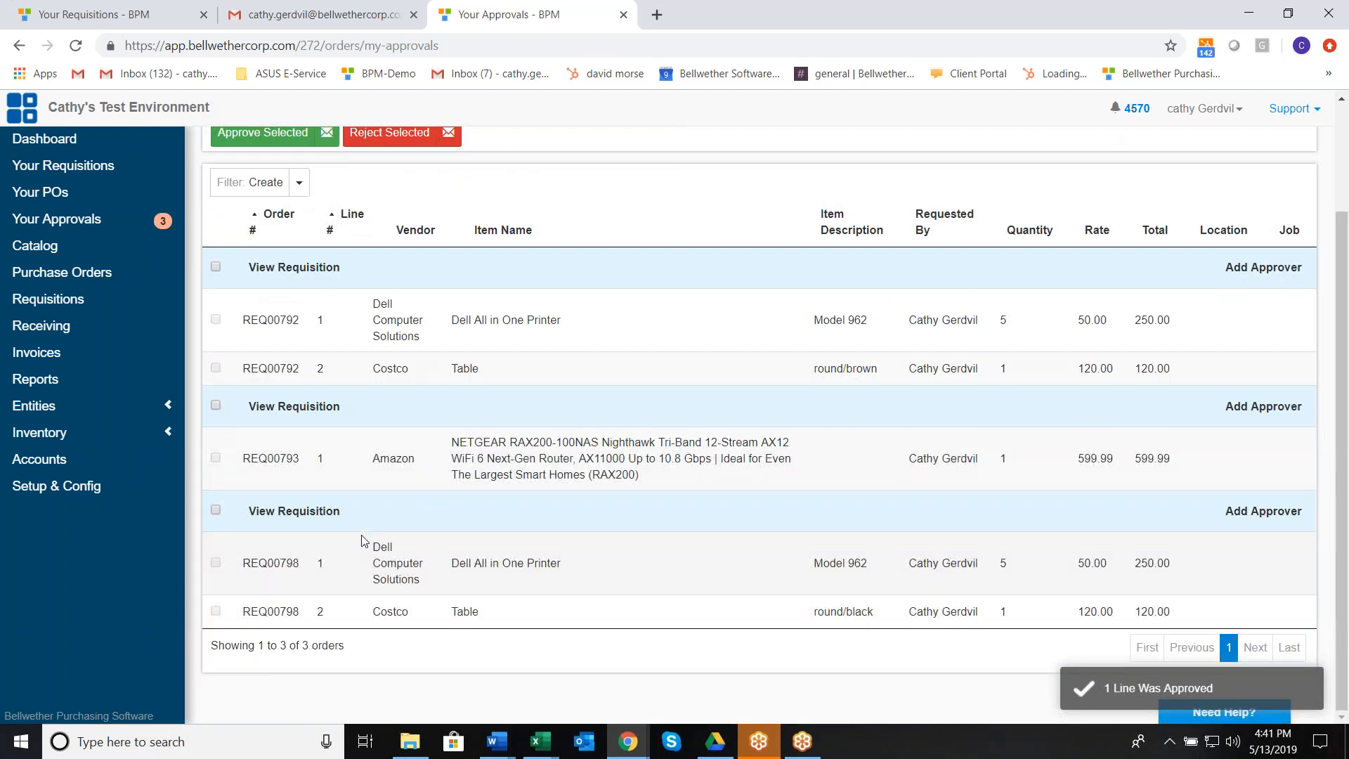
{"action": "left_click", "coordinate": [216, 510]}
{"action": "scroll", "coordinate": [249, 307], "scroll_direction": "up", "scroll_amount": 2}
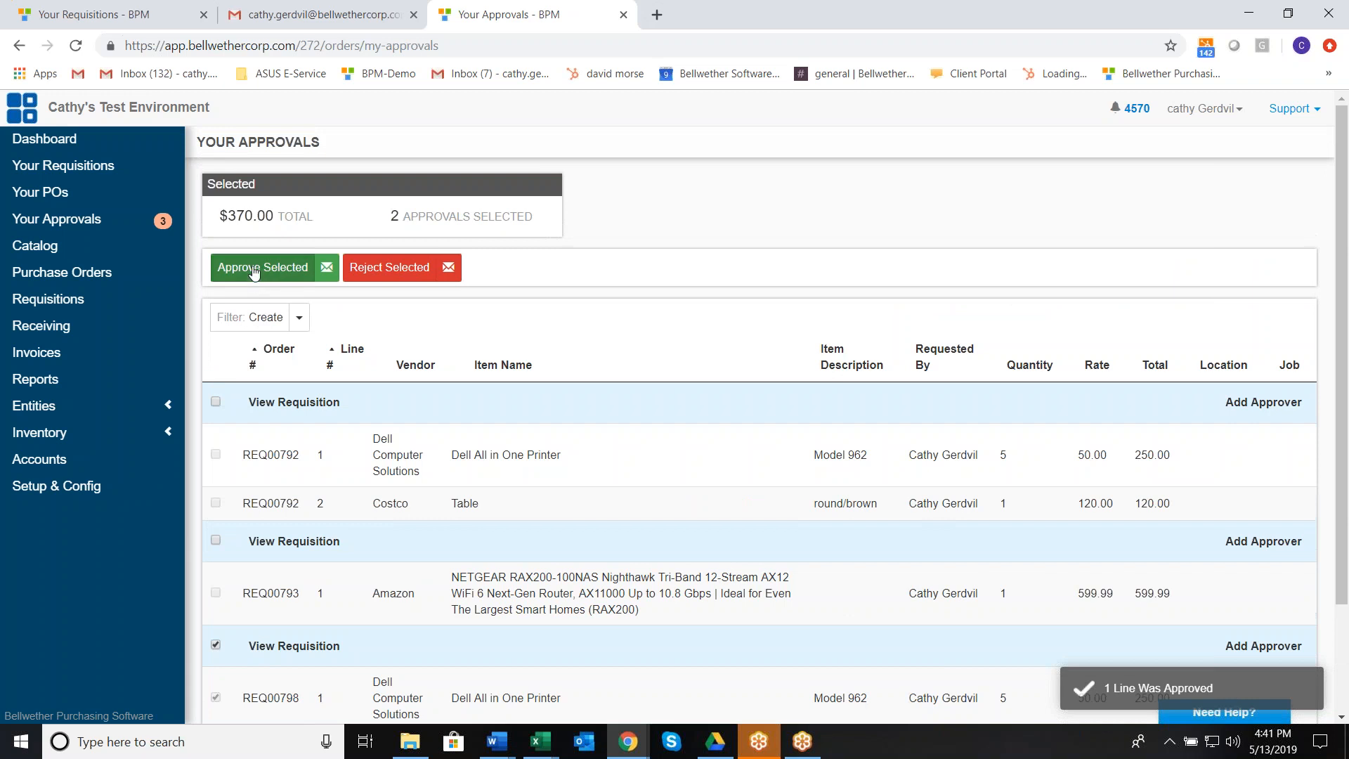
{"action": "left_click", "coordinate": [278, 268]}
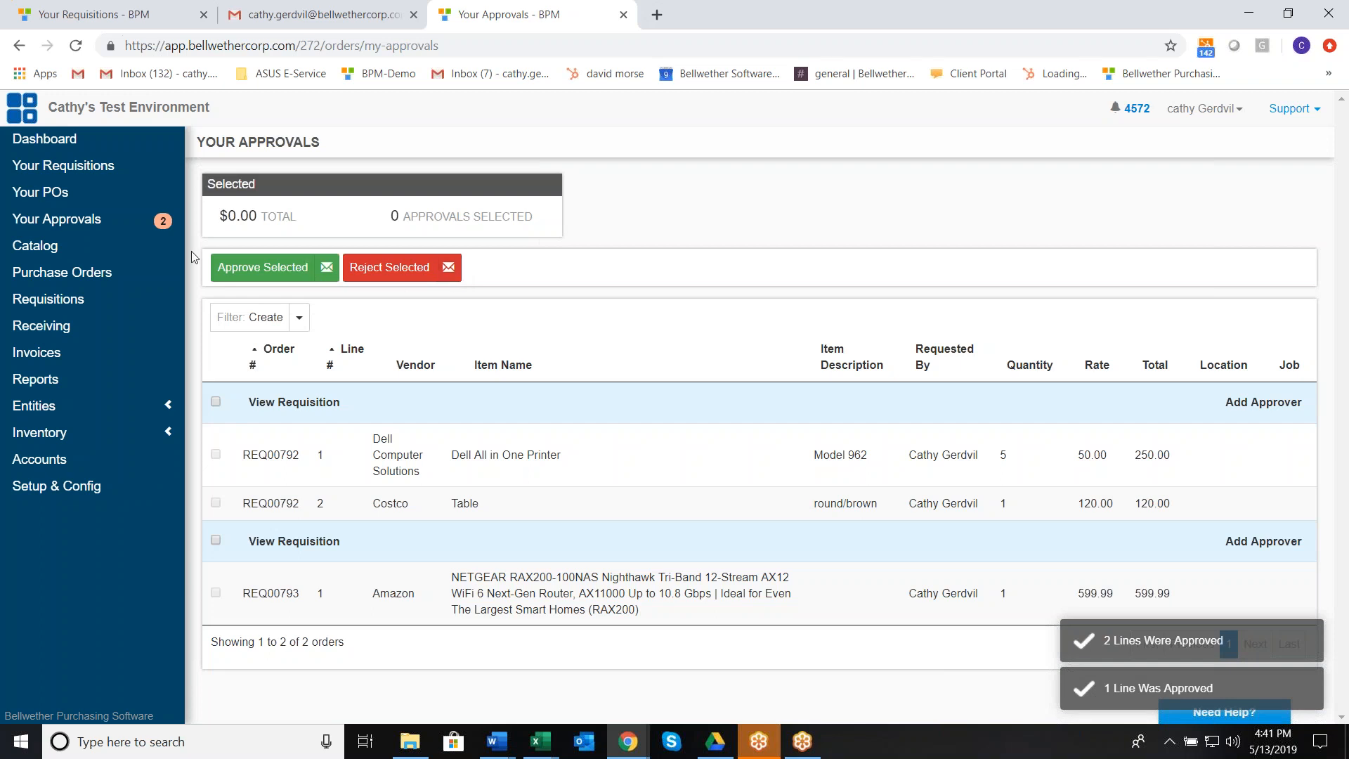
Select the approved Amazon monitor requisition among the requisitions ready for processing and create a purchase order from it
{"action": "left_click", "coordinate": [54, 276]}
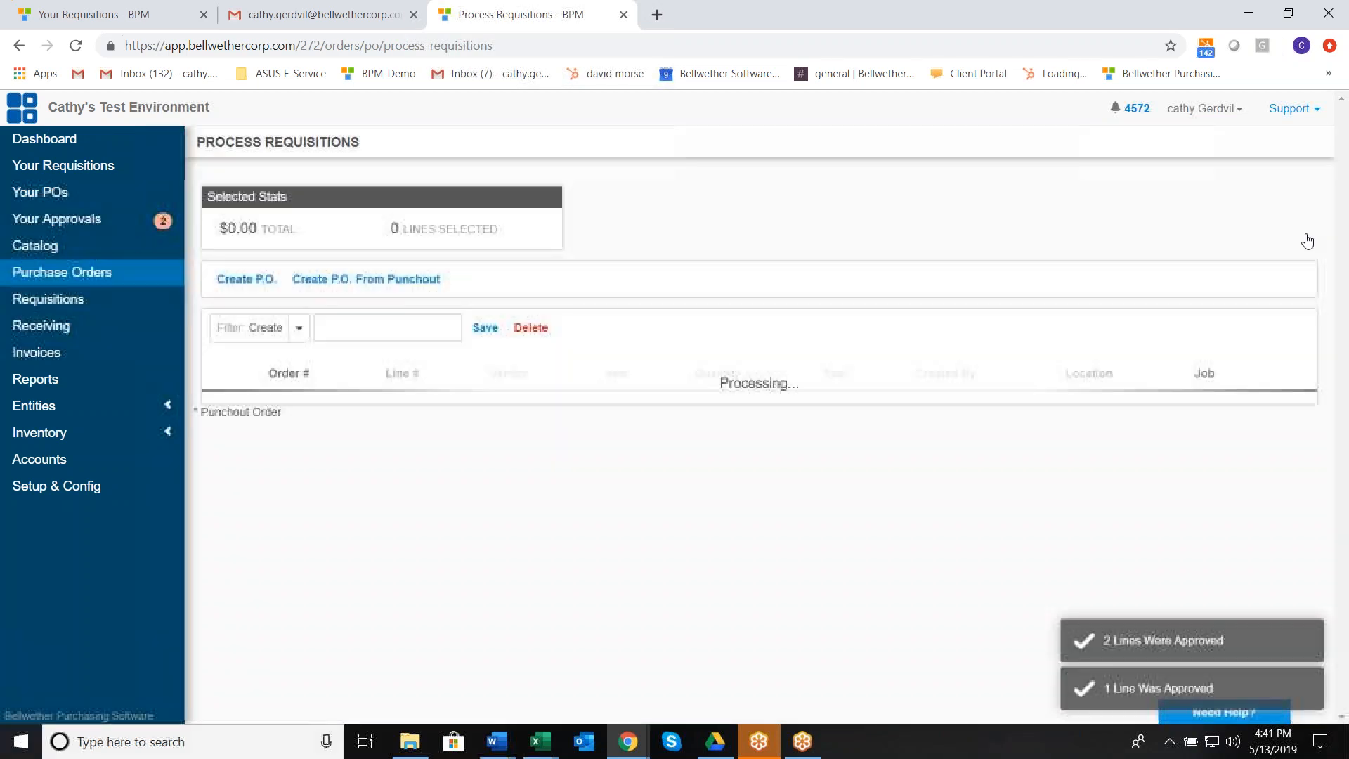
{"action": "left_click_drag", "start_coordinate": [1346, 227], "coordinate": [1347, 379]}
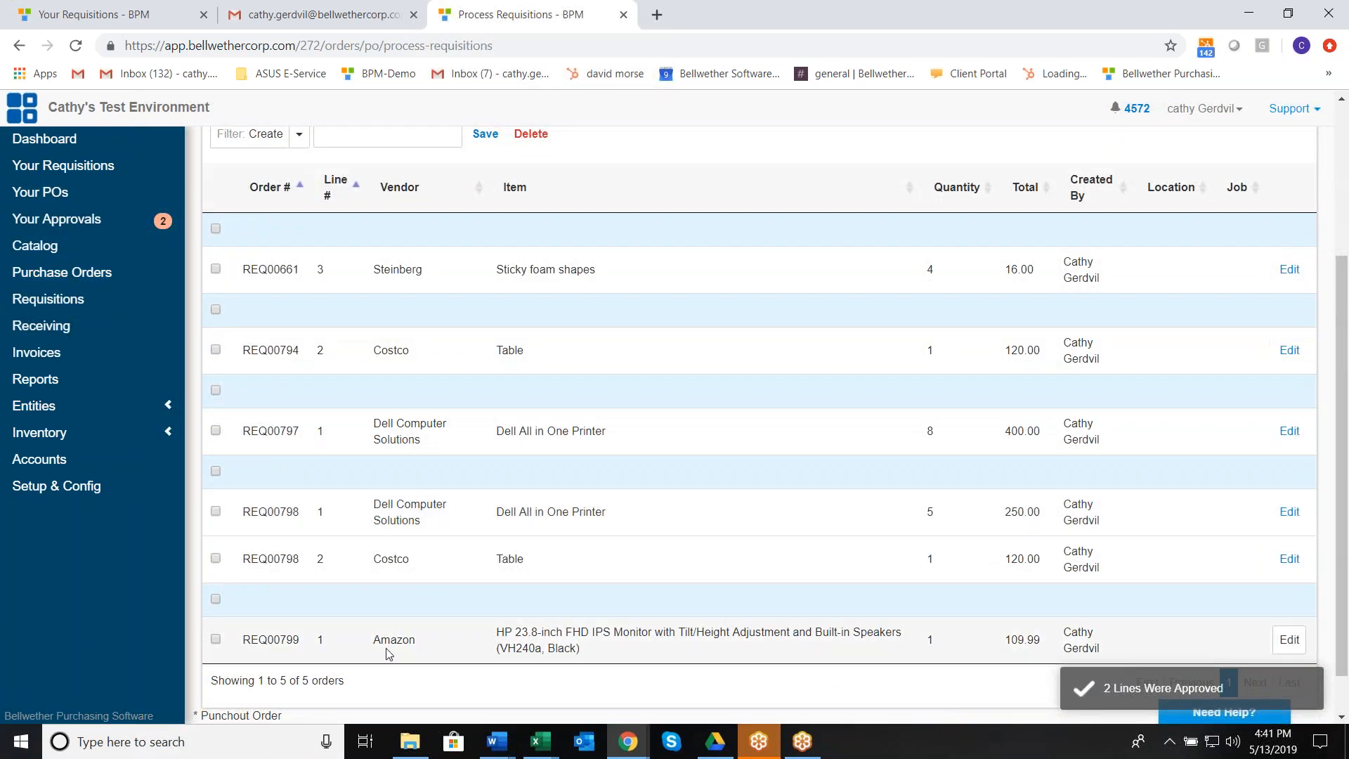
{"action": "left_click", "coordinate": [216, 602]}
{"action": "scroll", "coordinate": [1342, 545], "scroll_direction": "up", "scroll_amount": 1}
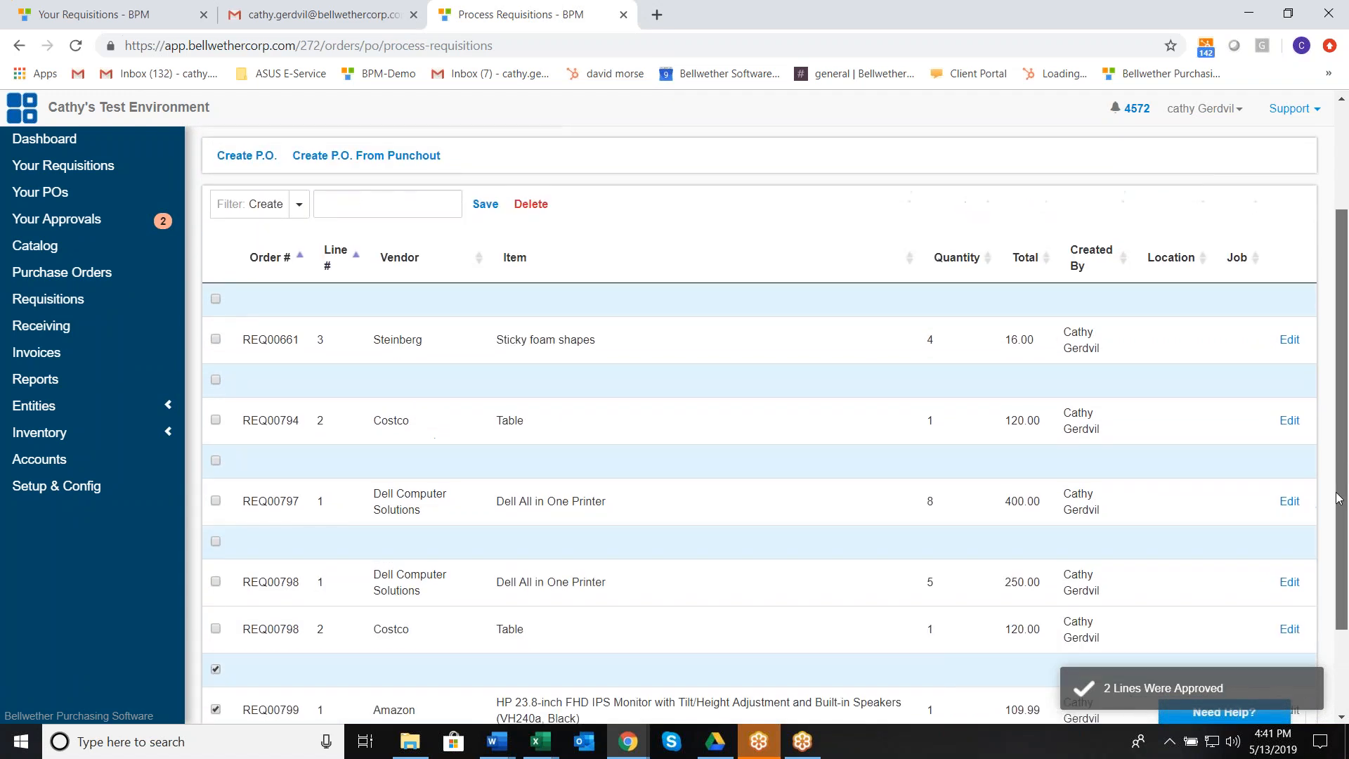
{"action": "left_click", "coordinate": [353, 168]}
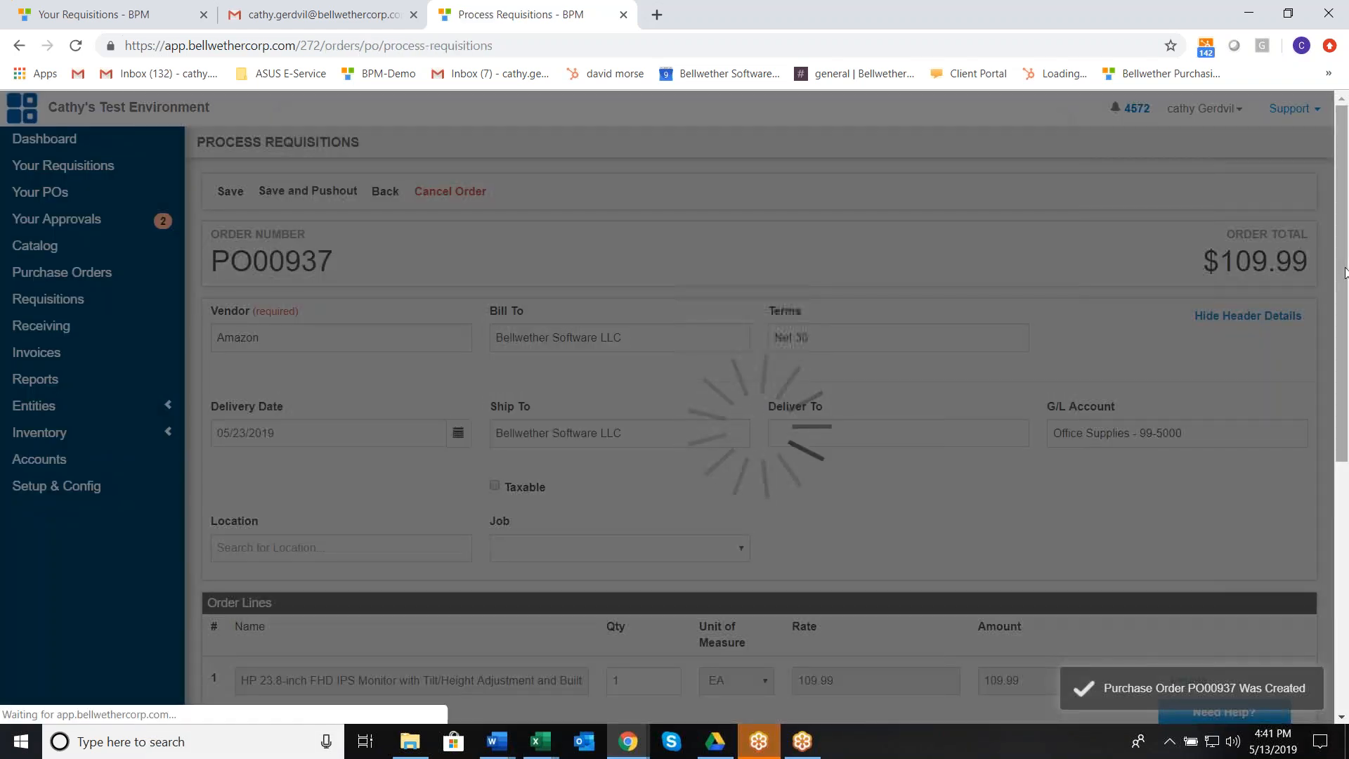
Select the two Dell All in One Printer lines, quantities 8 and 5, among the requisitions and create one purchase order from them
{"action": "scroll", "coordinate": [1000, 509], "scroll_direction": "down", "scroll_amount": 3}
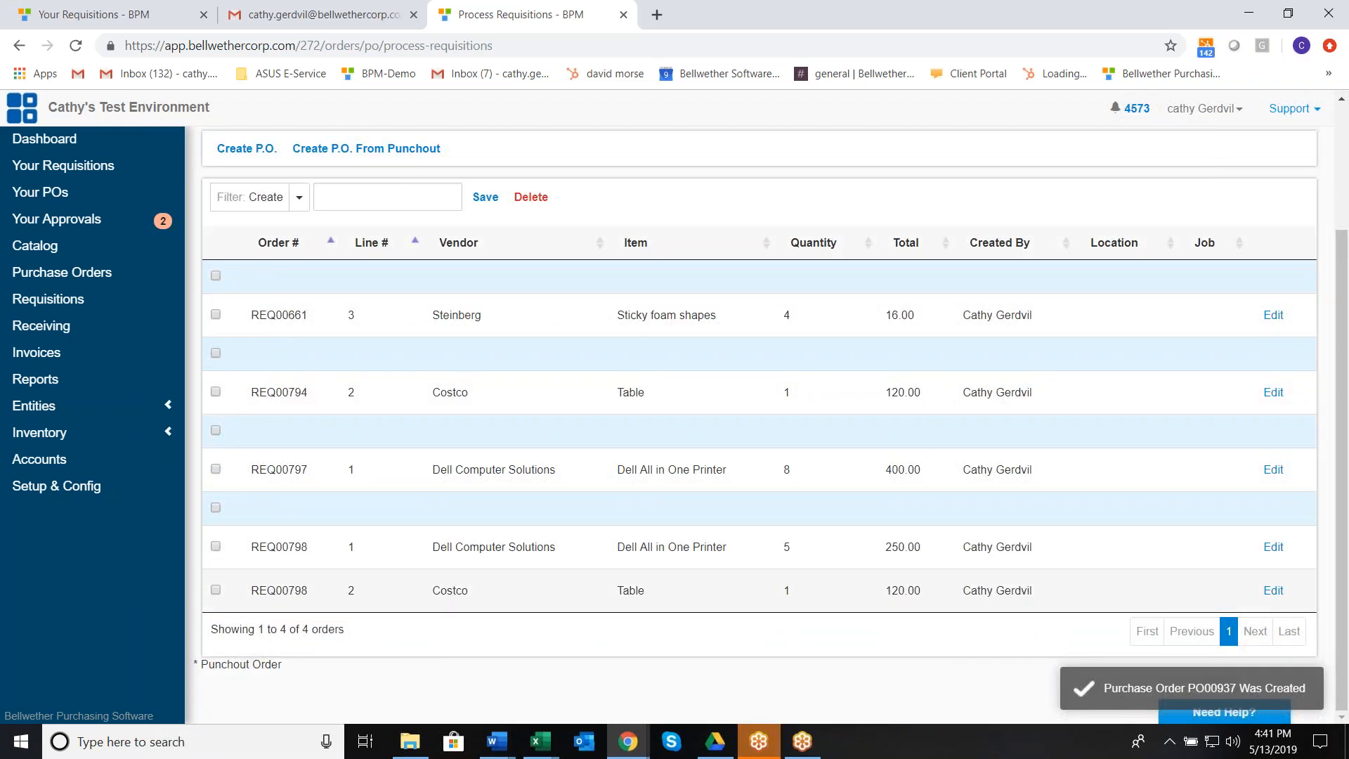
{"action": "left_click", "coordinate": [216, 547]}
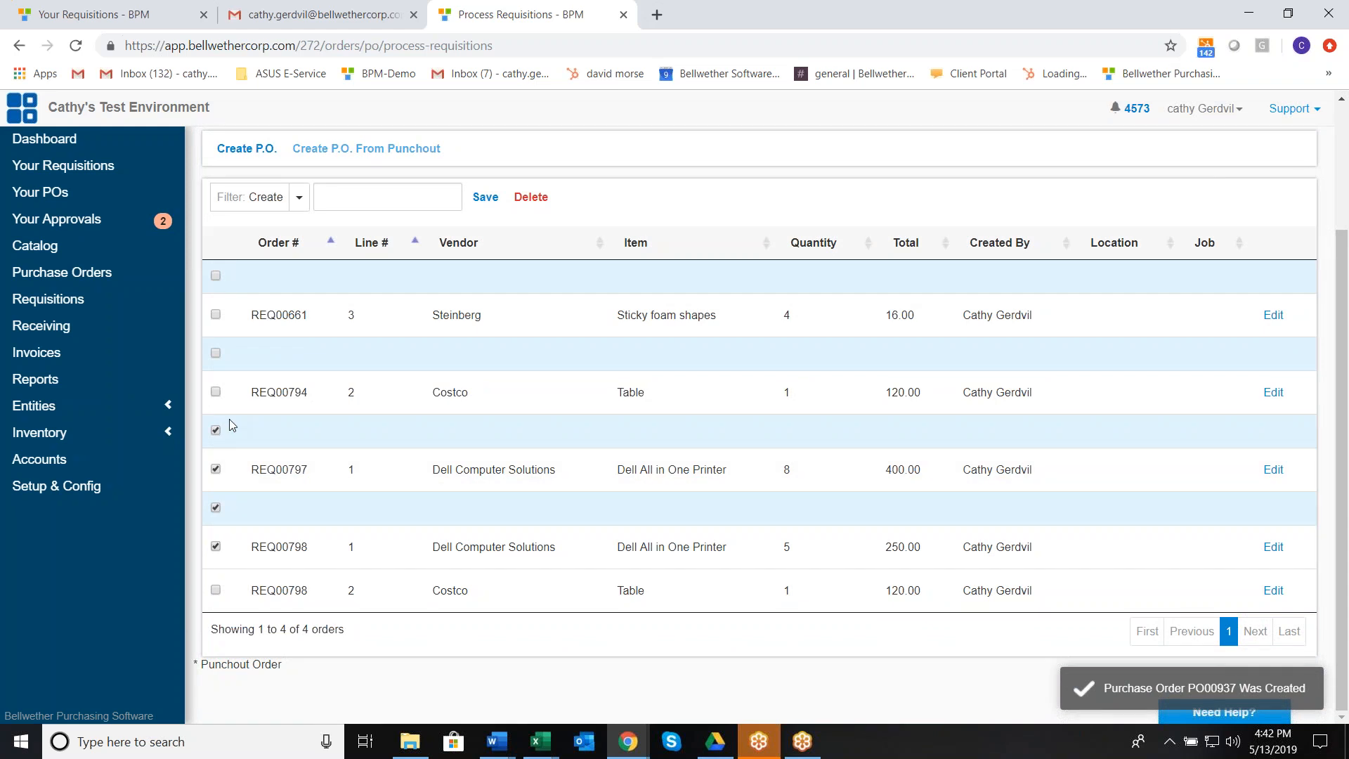
{"action": "left_click", "coordinate": [231, 156]}
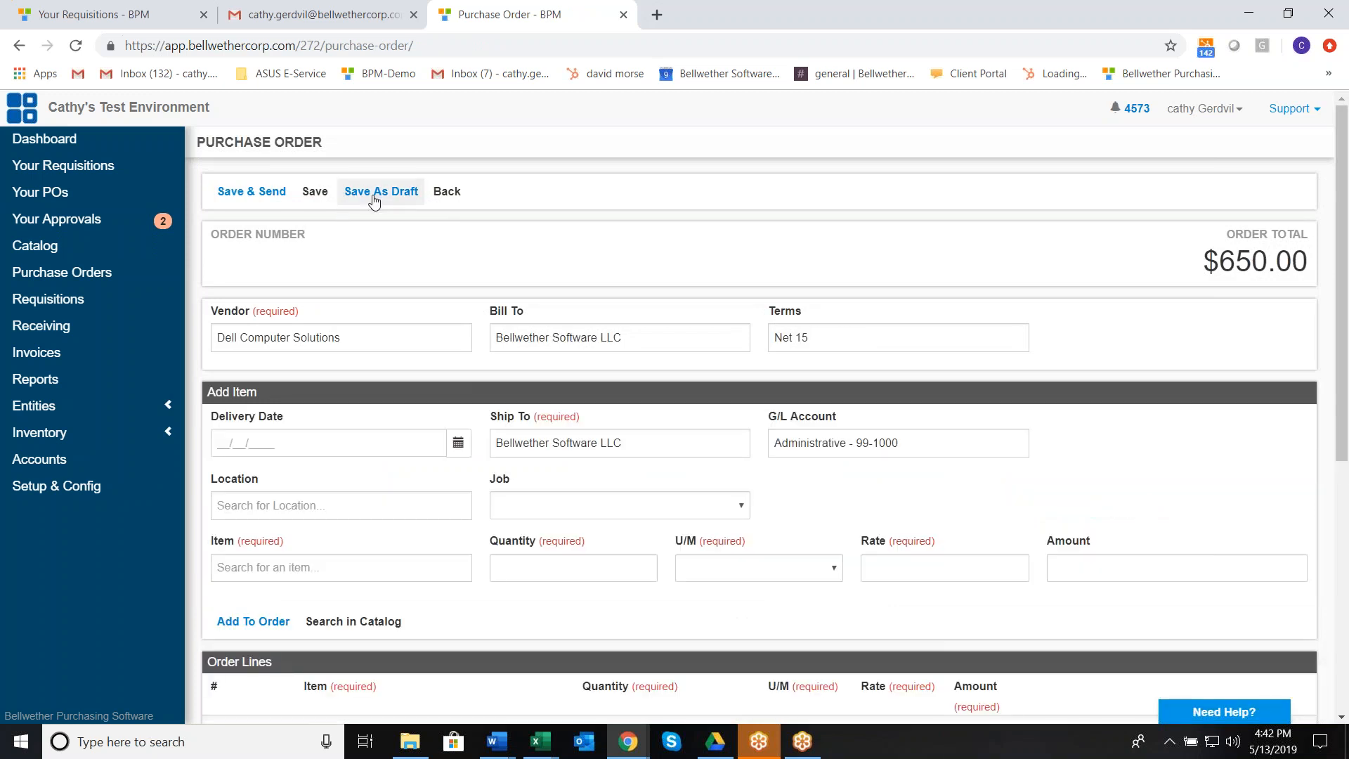
Save the Dell Computer Solutions purchase order and send it to the vendor contact without a message
{"action": "left_click", "coordinate": [253, 191]}
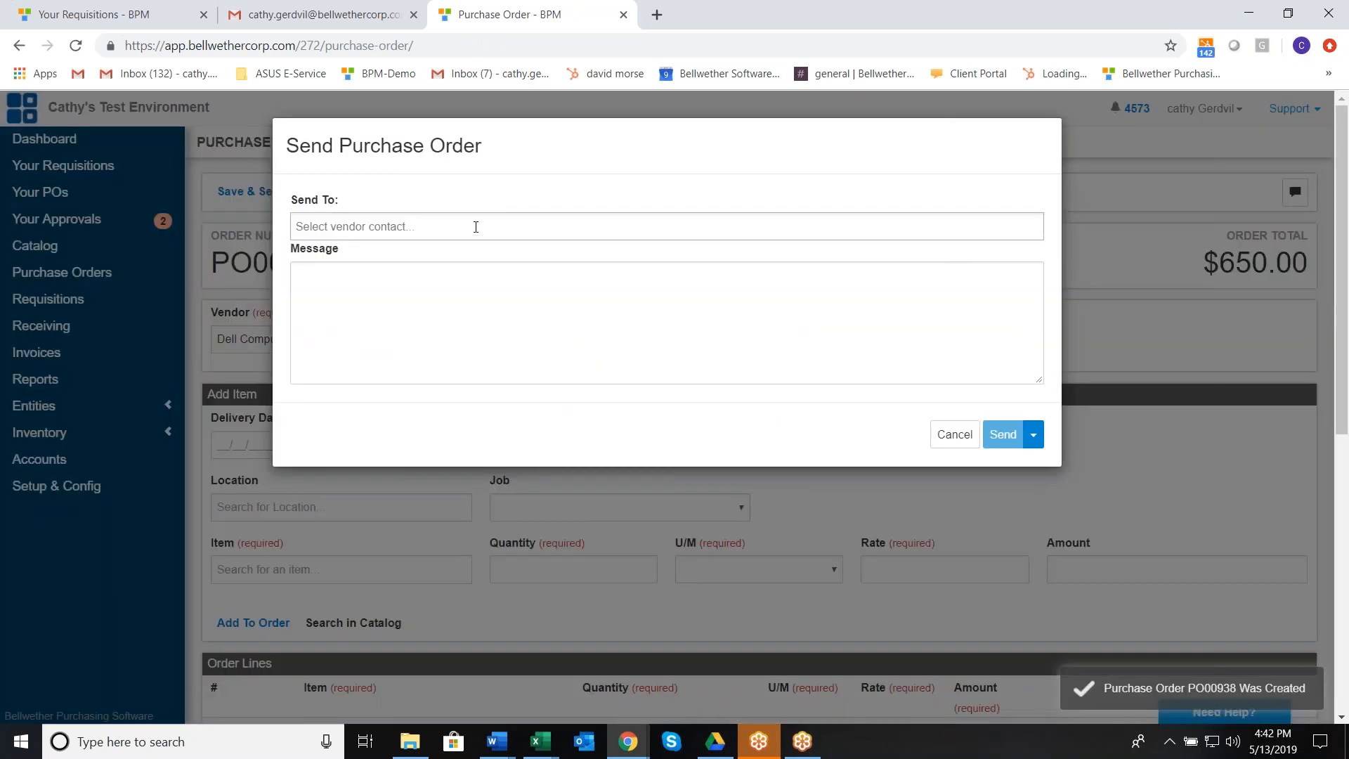
{"action": "left_click", "coordinate": [475, 227]}
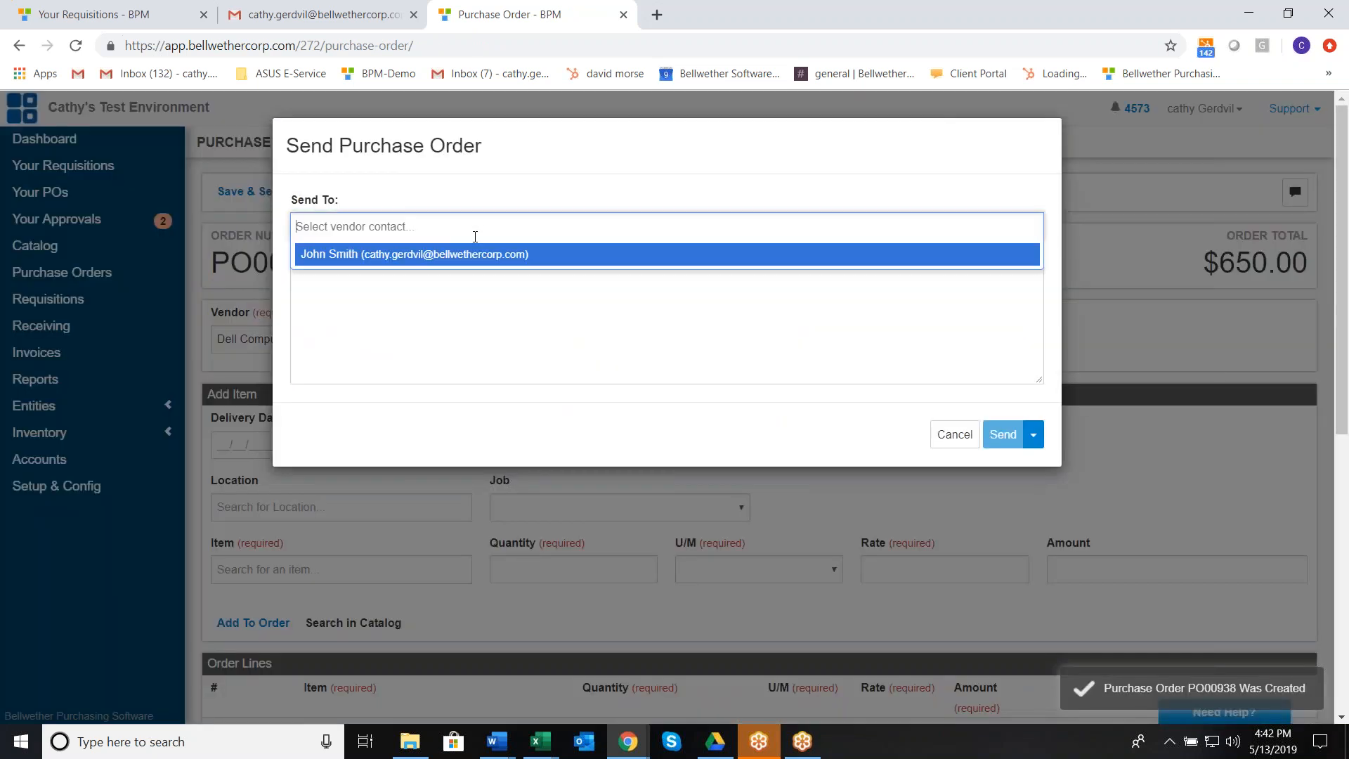
{"action": "left_click", "coordinate": [460, 254]}
{"action": "left_click", "coordinate": [807, 319]}
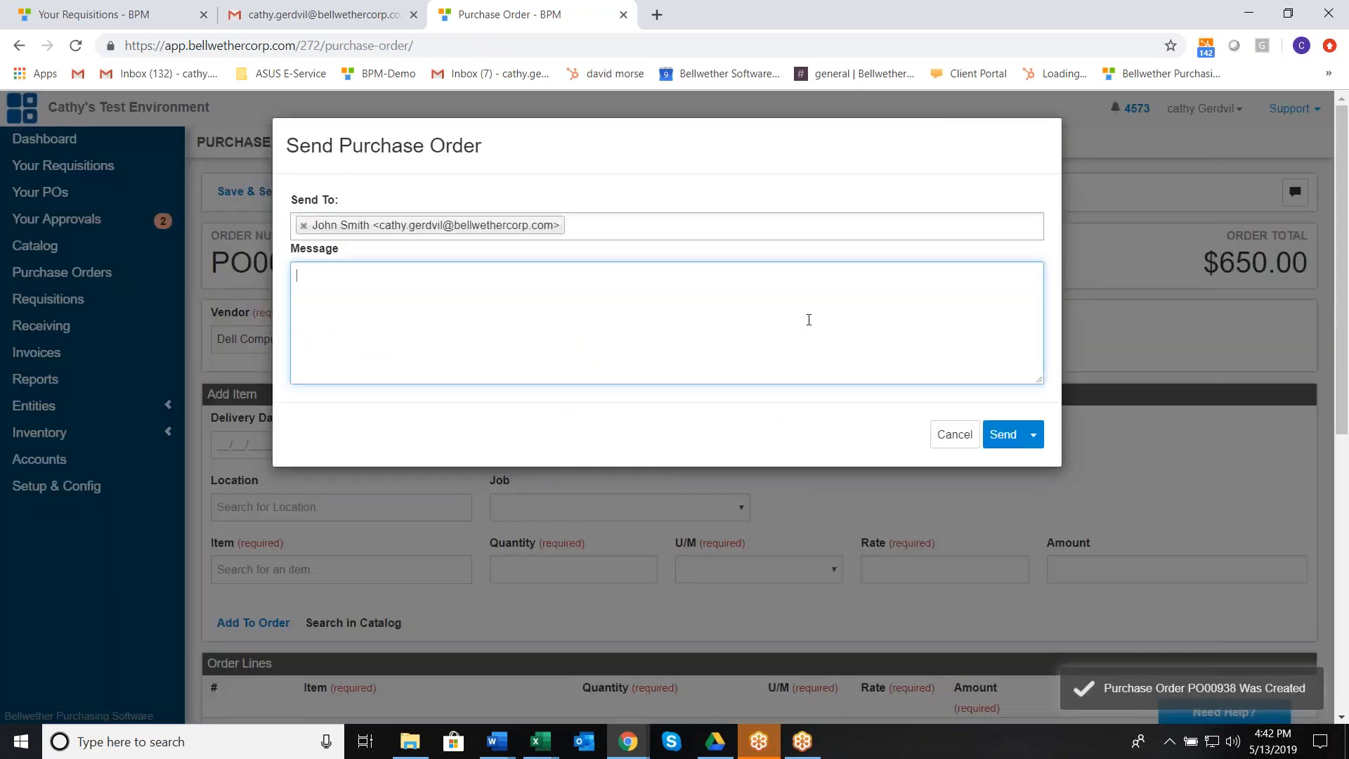
{"action": "left_click", "coordinate": [1003, 436]}
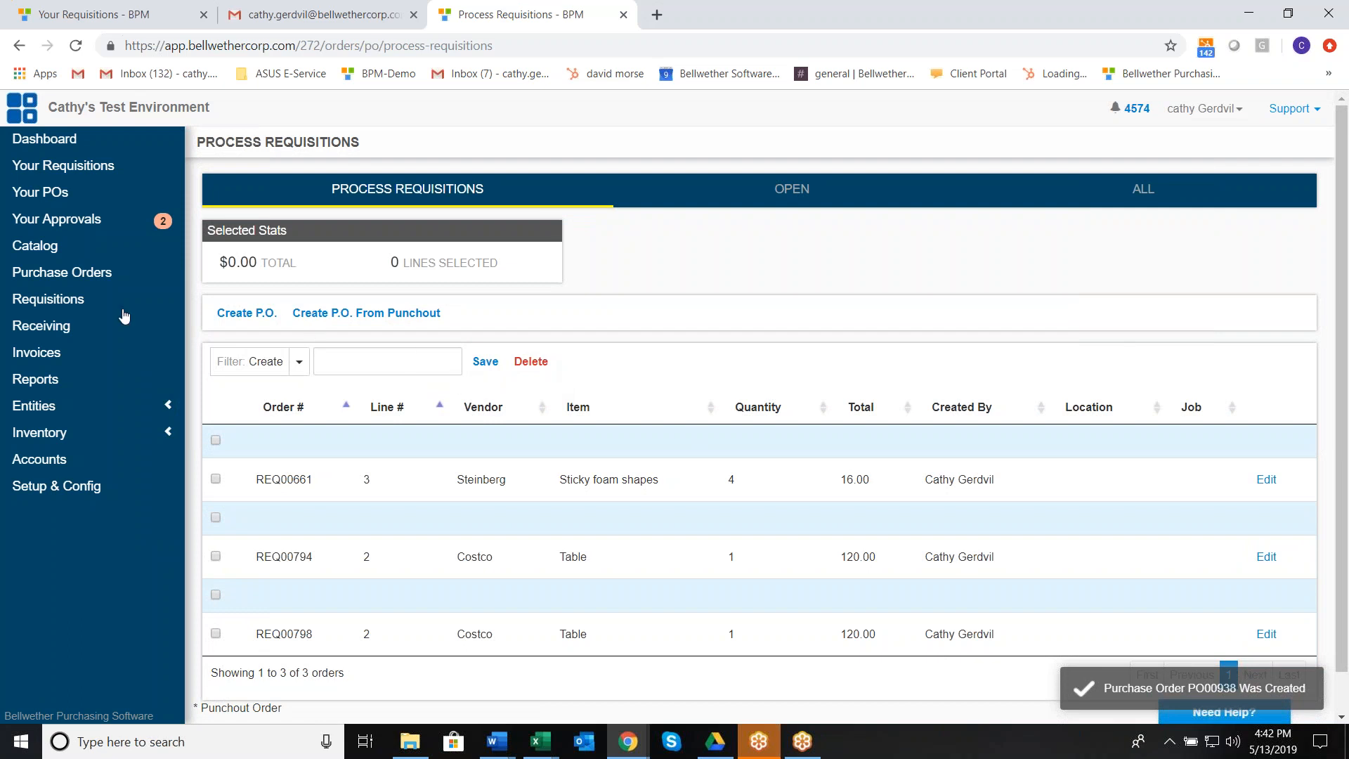
Select the Amazon HP 23.8-inch monitor order among the open receipts and receive it in full, leaving the packing slip and notes blank
{"action": "left_click", "coordinate": [52, 331]}
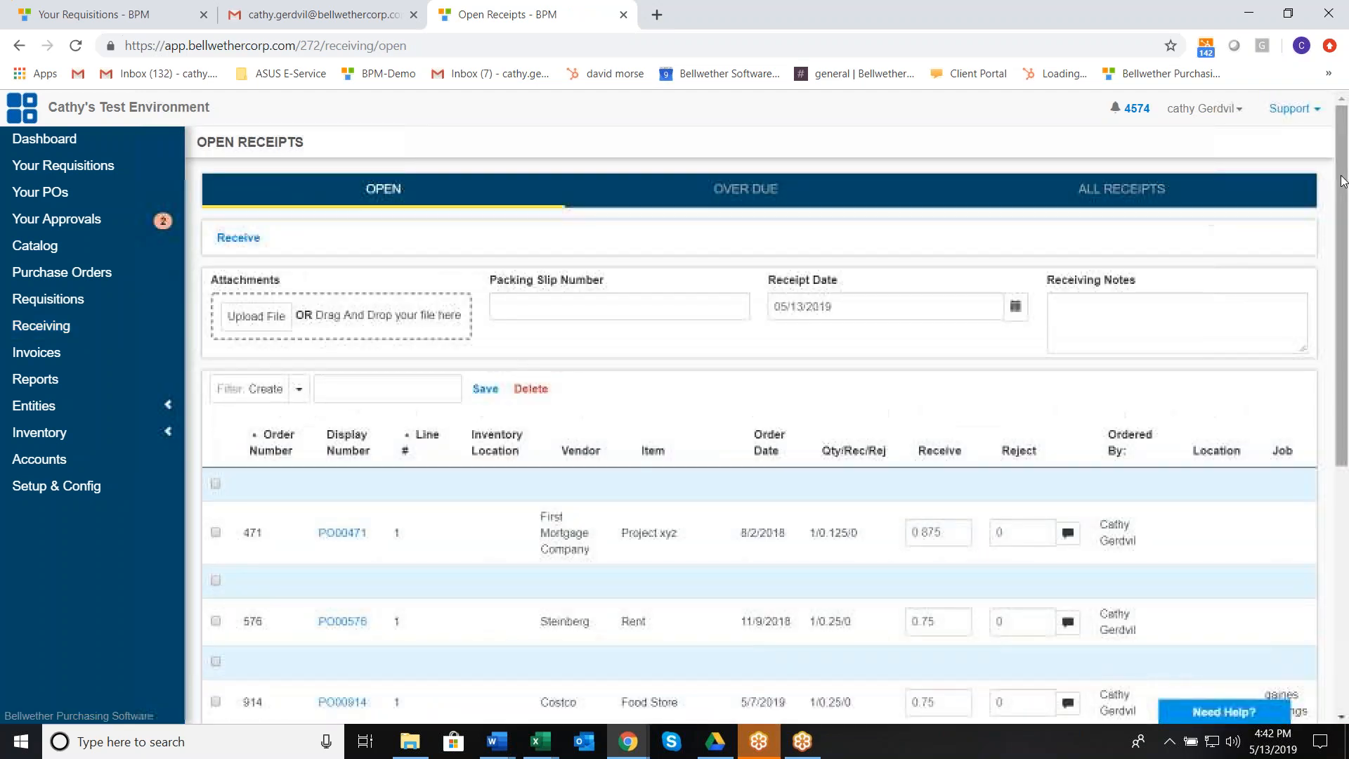
{"action": "left_click_drag", "start_coordinate": [1344, 196], "coordinate": [1348, 214]}
{"action": "scroll", "coordinate": [1347, 309], "scroll_direction": "down", "scroll_amount": 4}
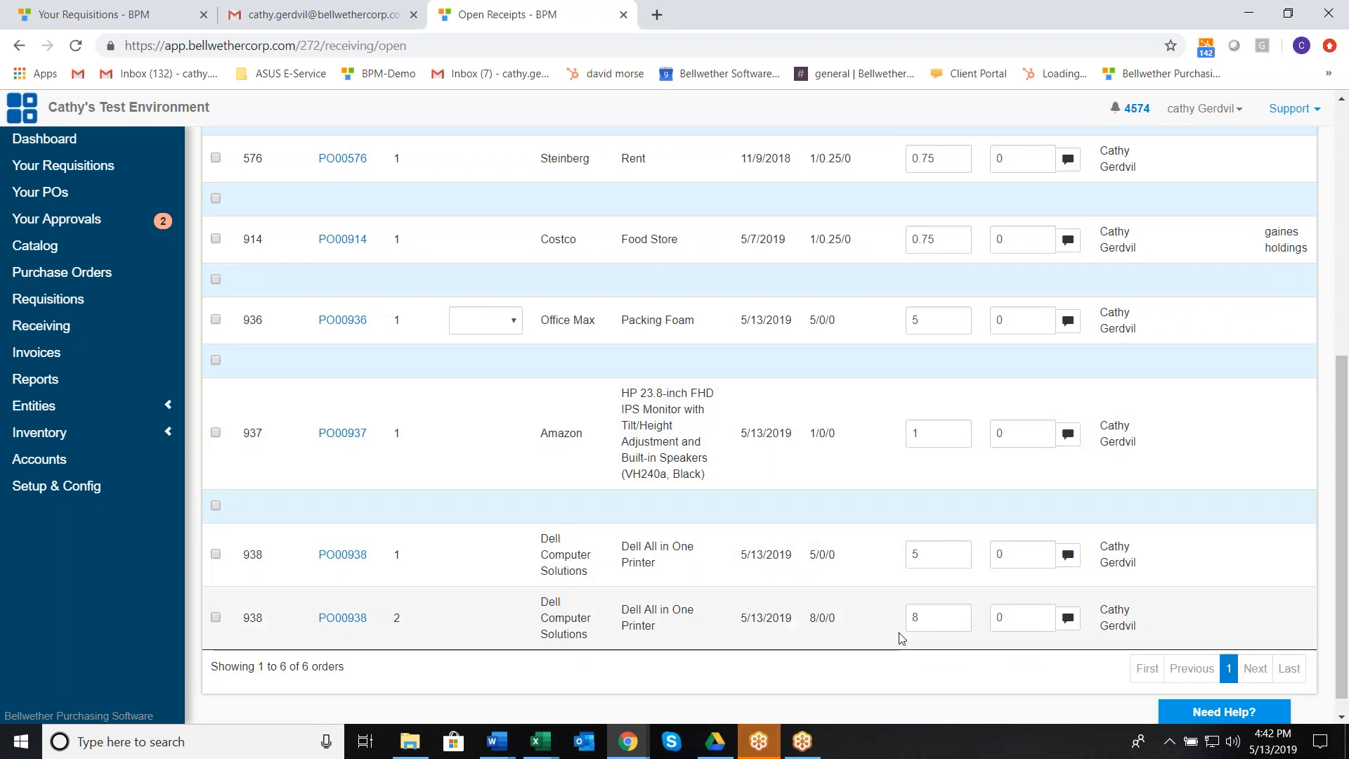
{"action": "left_click", "coordinate": [216, 360]}
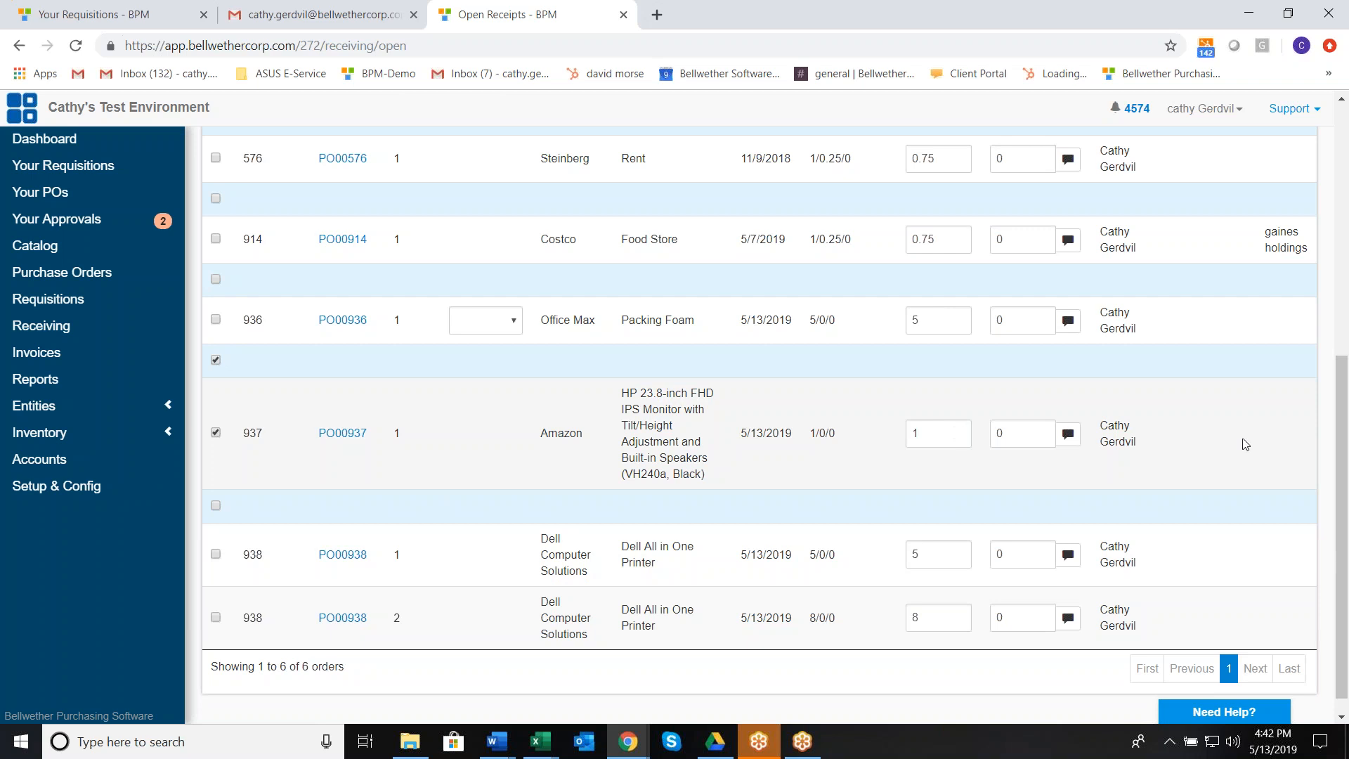
{"action": "scroll", "coordinate": [1345, 518], "scroll_direction": "up", "scroll_amount": 7}
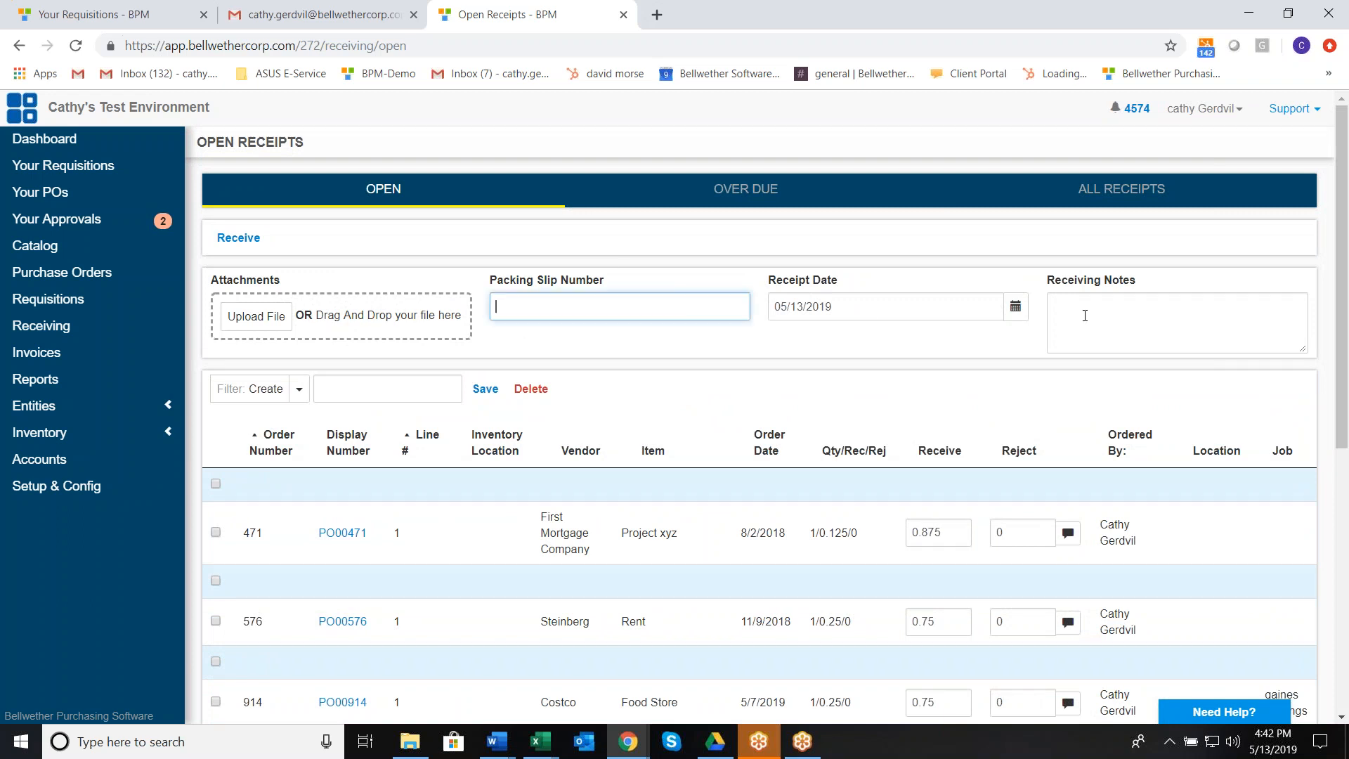
{"action": "left_click", "coordinate": [1053, 307]}
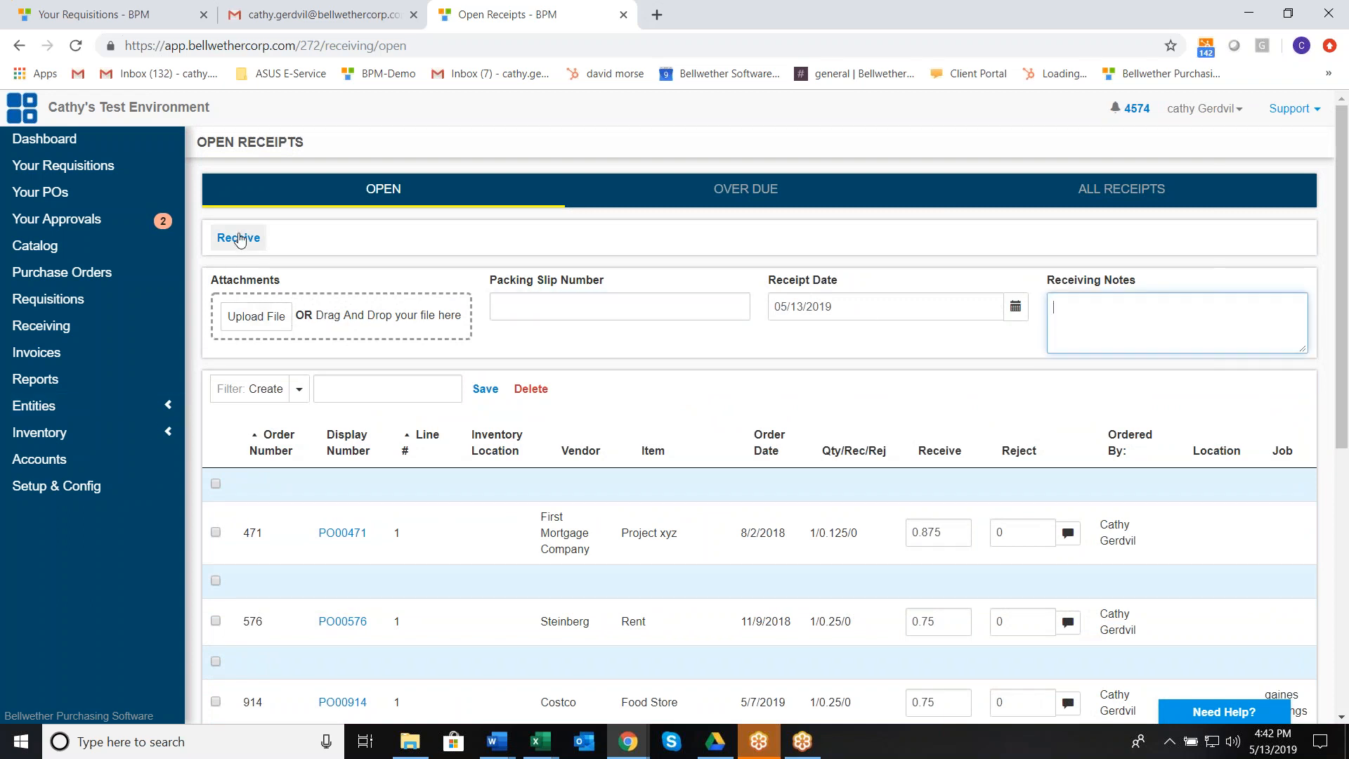
{"action": "left_click", "coordinate": [242, 249]}
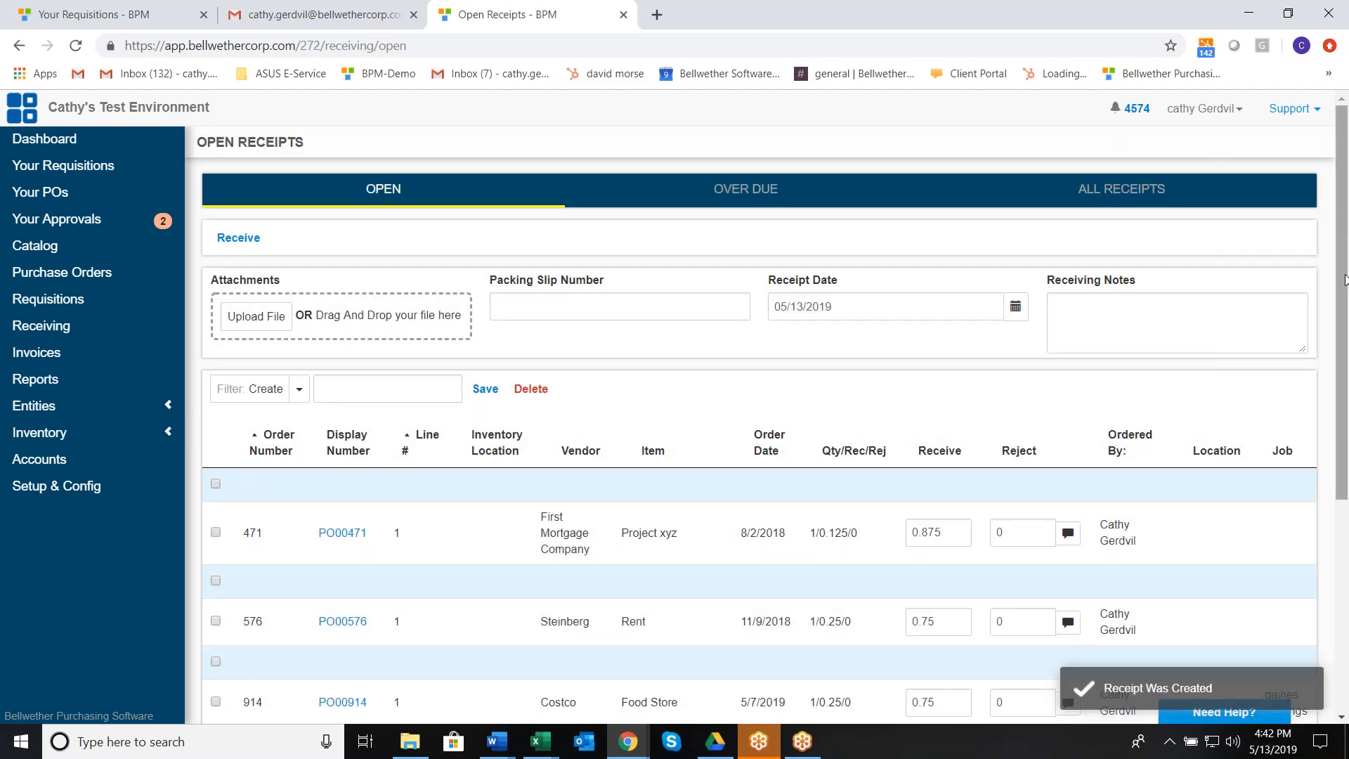
Receive 3 Dell All in One Printers on the first line of the Dell order and all 8 on the second line
{"action": "left_click_drag", "start_coordinate": [1345, 280], "coordinate": [1336, 524]}
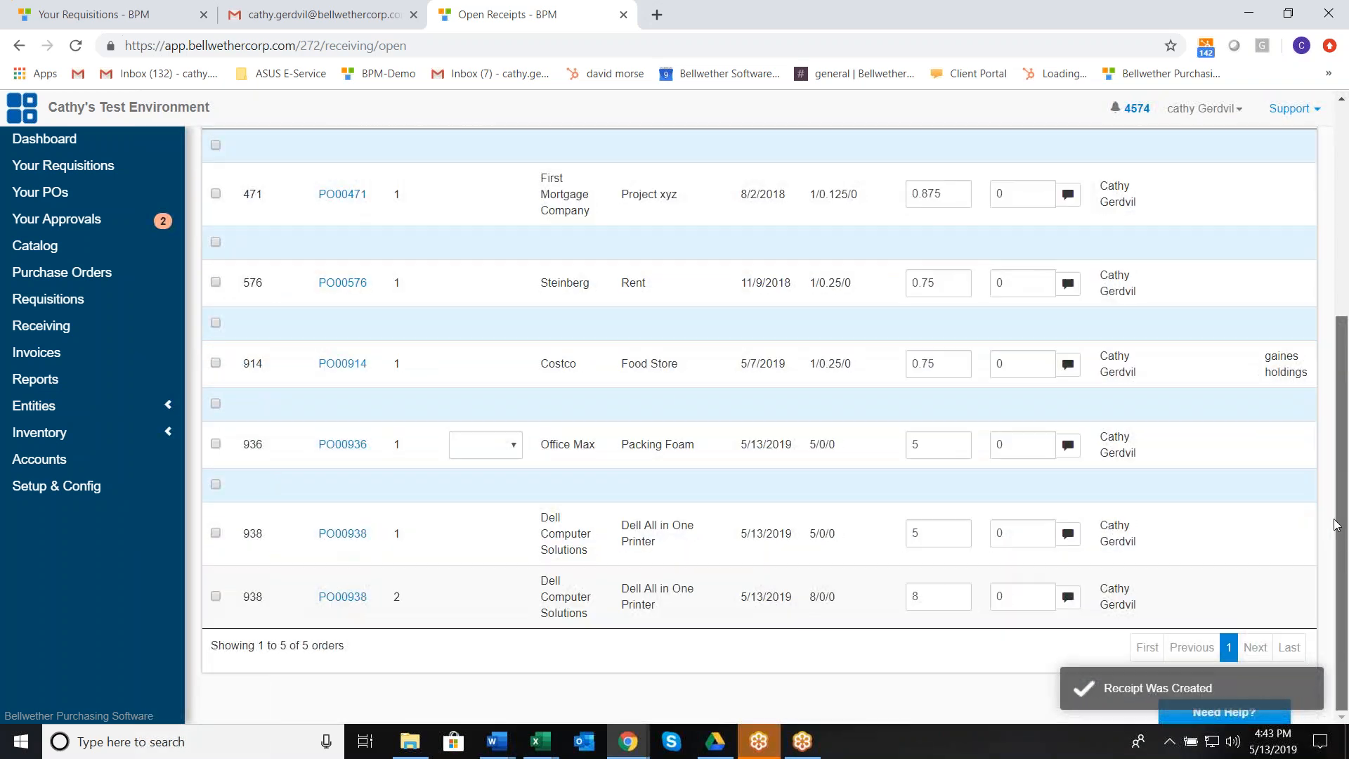
{"action": "left_click", "coordinate": [931, 538]}
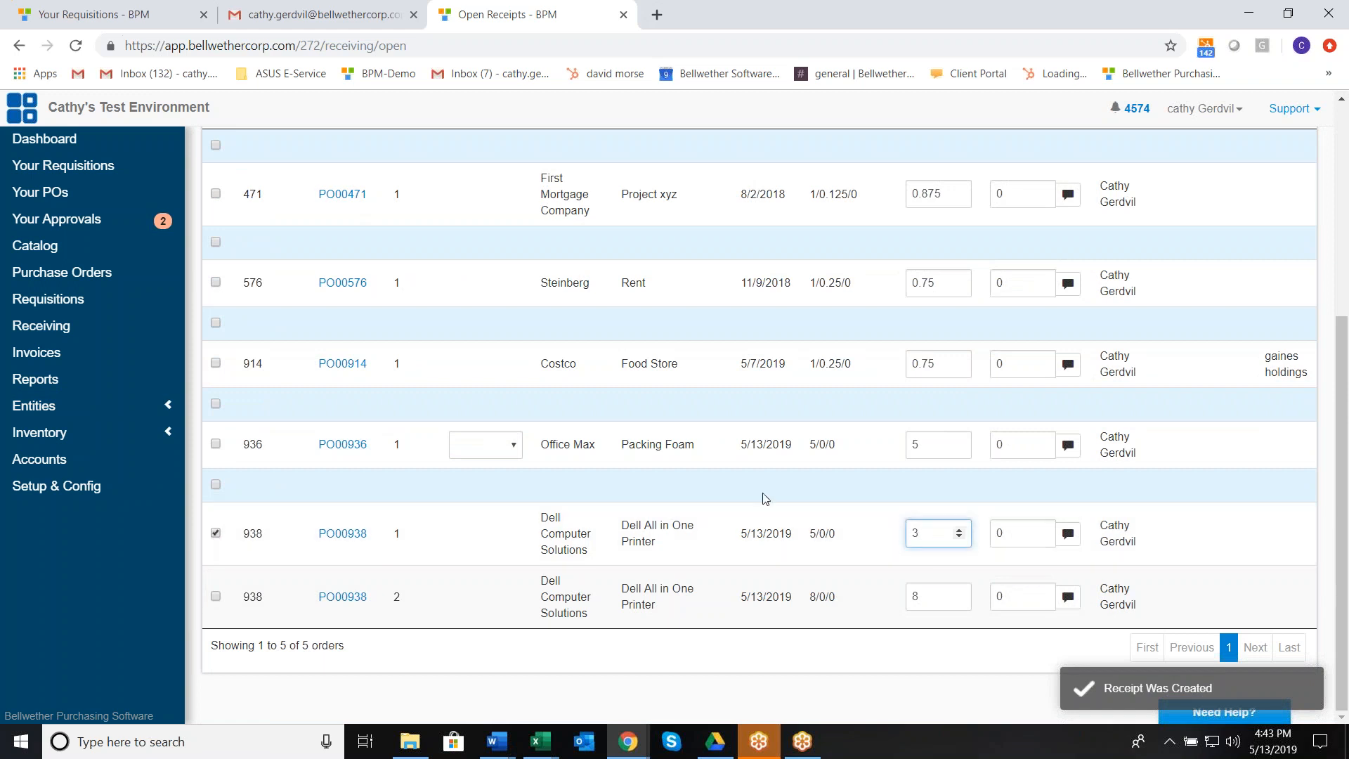
{"action": "left_click", "coordinate": [218, 598]}
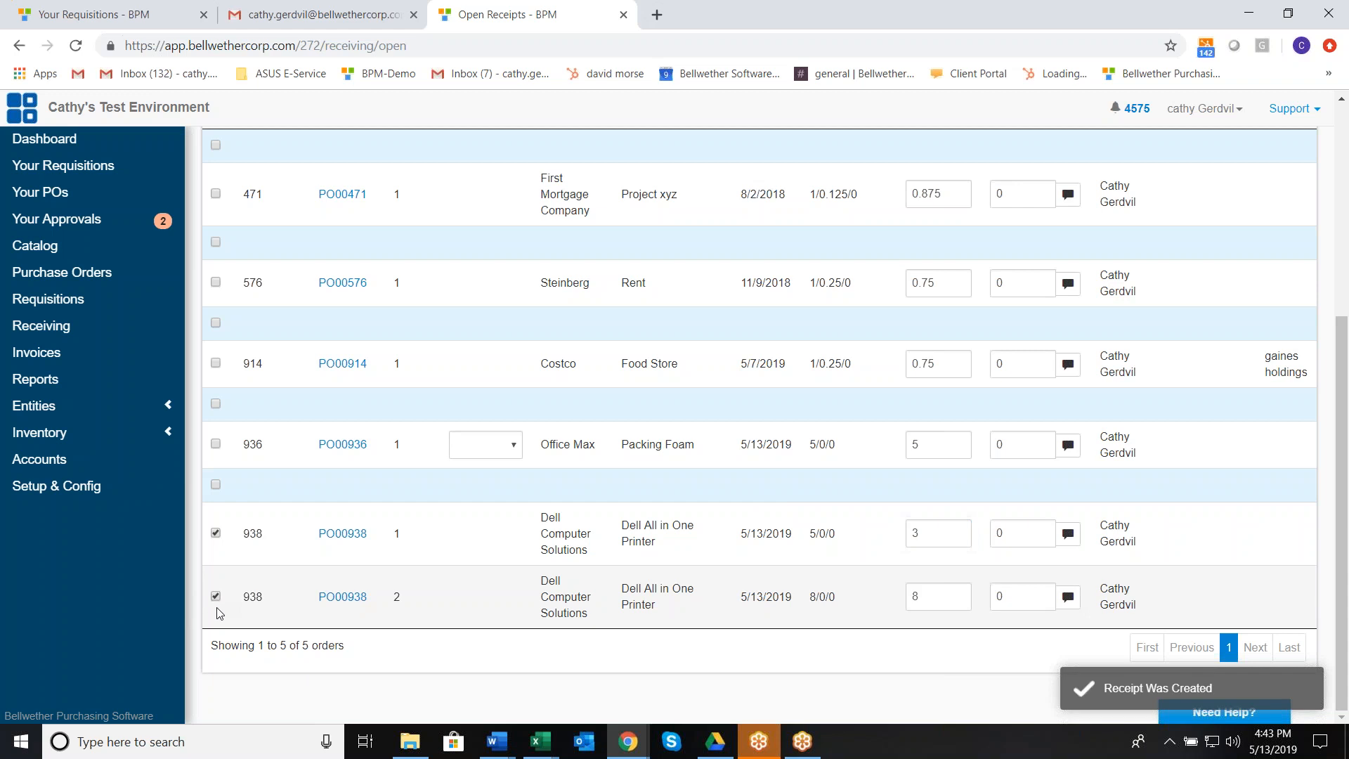
{"action": "left_click_drag", "start_coordinate": [1340, 572], "coordinate": [1340, 387]}
{"action": "left_click", "coordinate": [239, 199]}
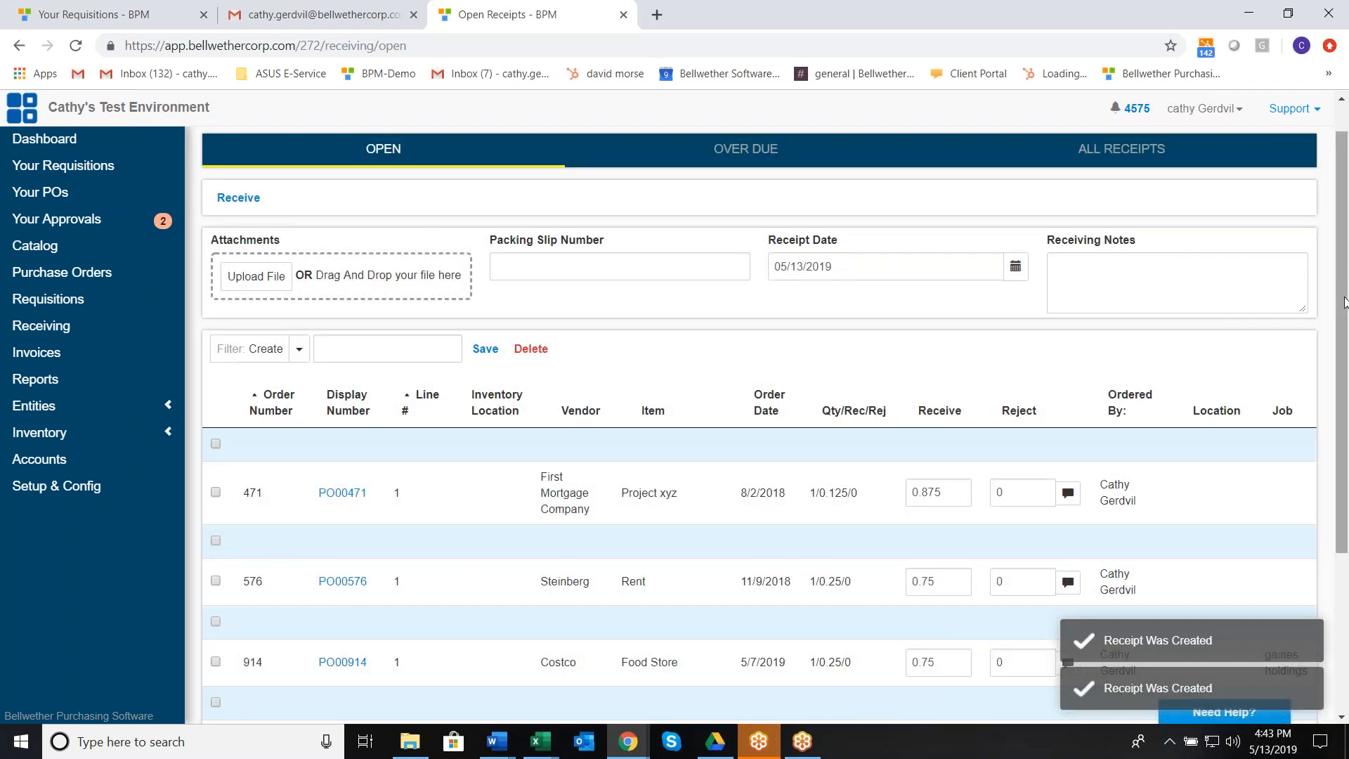
{"action": "left_click_drag", "start_coordinate": [1345, 302], "coordinate": [1323, 461]}
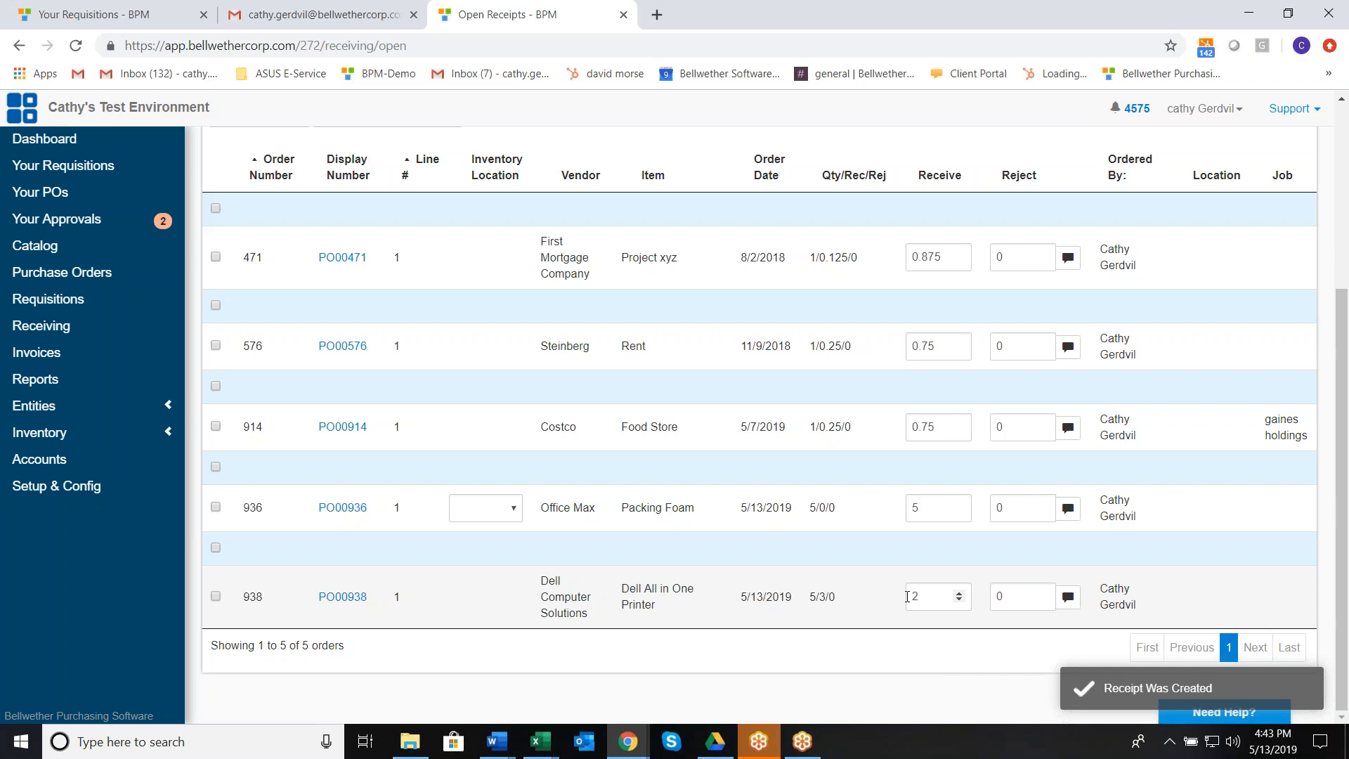
Open the pending invoices and start matching an invoice to the partially received Dell Computer Solutions purchase order
{"action": "left_click", "coordinate": [52, 355]}
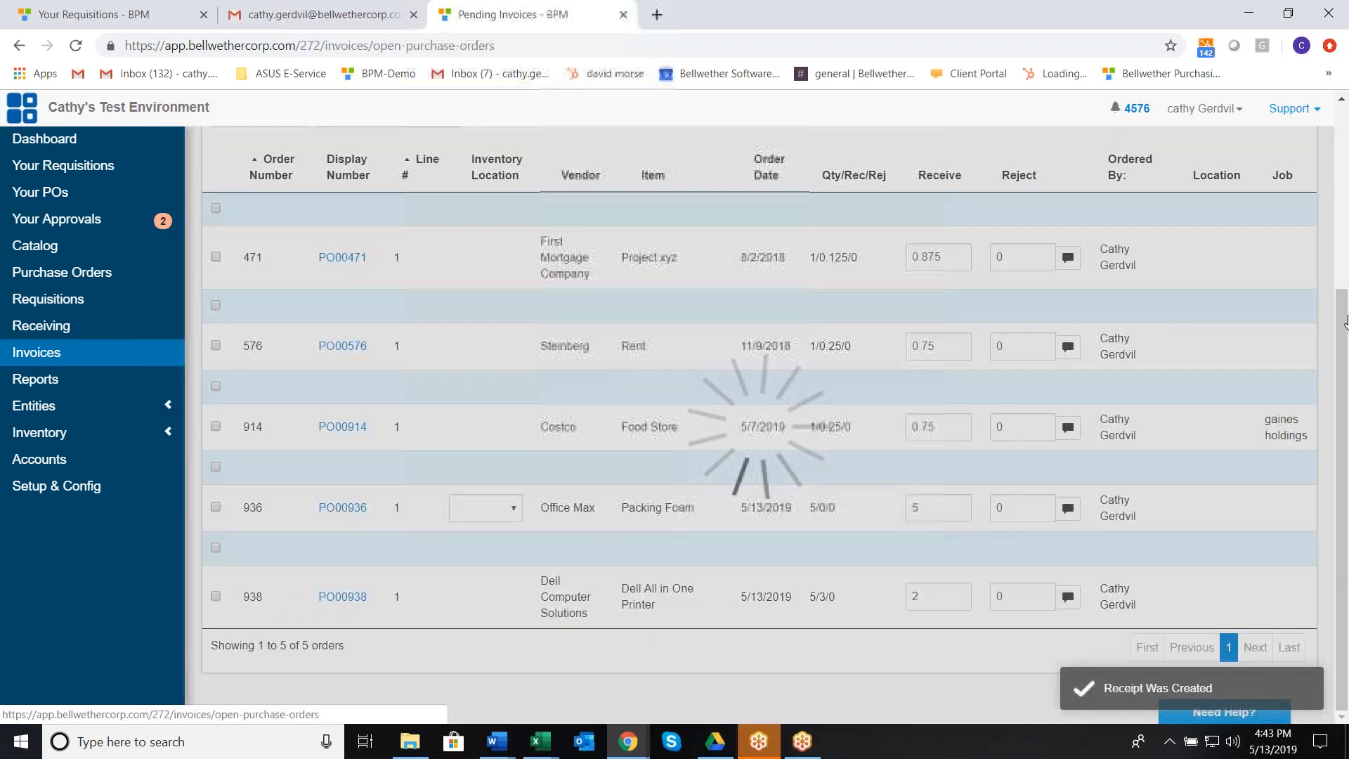
{"action": "left_click_drag", "start_coordinate": [1343, 232], "coordinate": [1347, 425]}
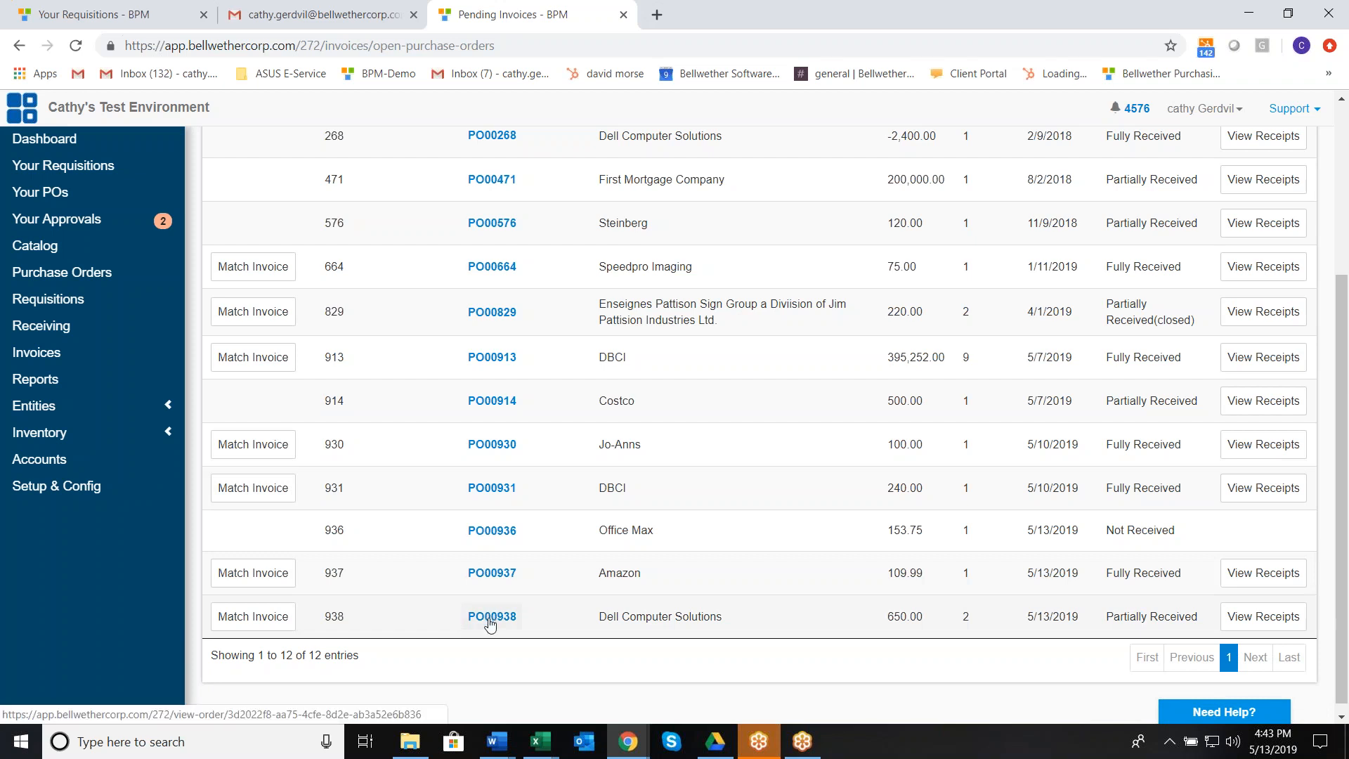
{"action": "left_click", "coordinate": [249, 621]}
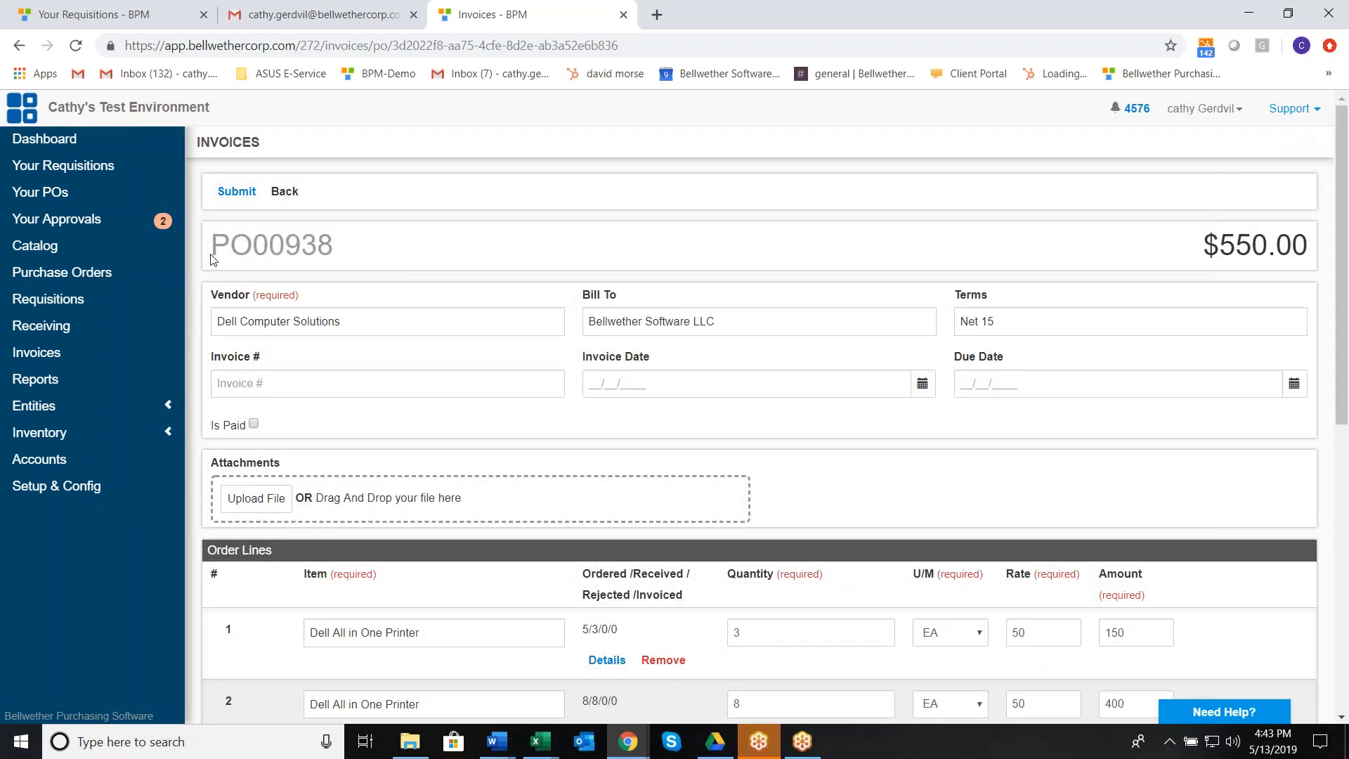
Enter invoice number 255444 and set the invoice date to 05/13/2019 for the Dell order
{"action": "double_click", "coordinate": [274, 245]}
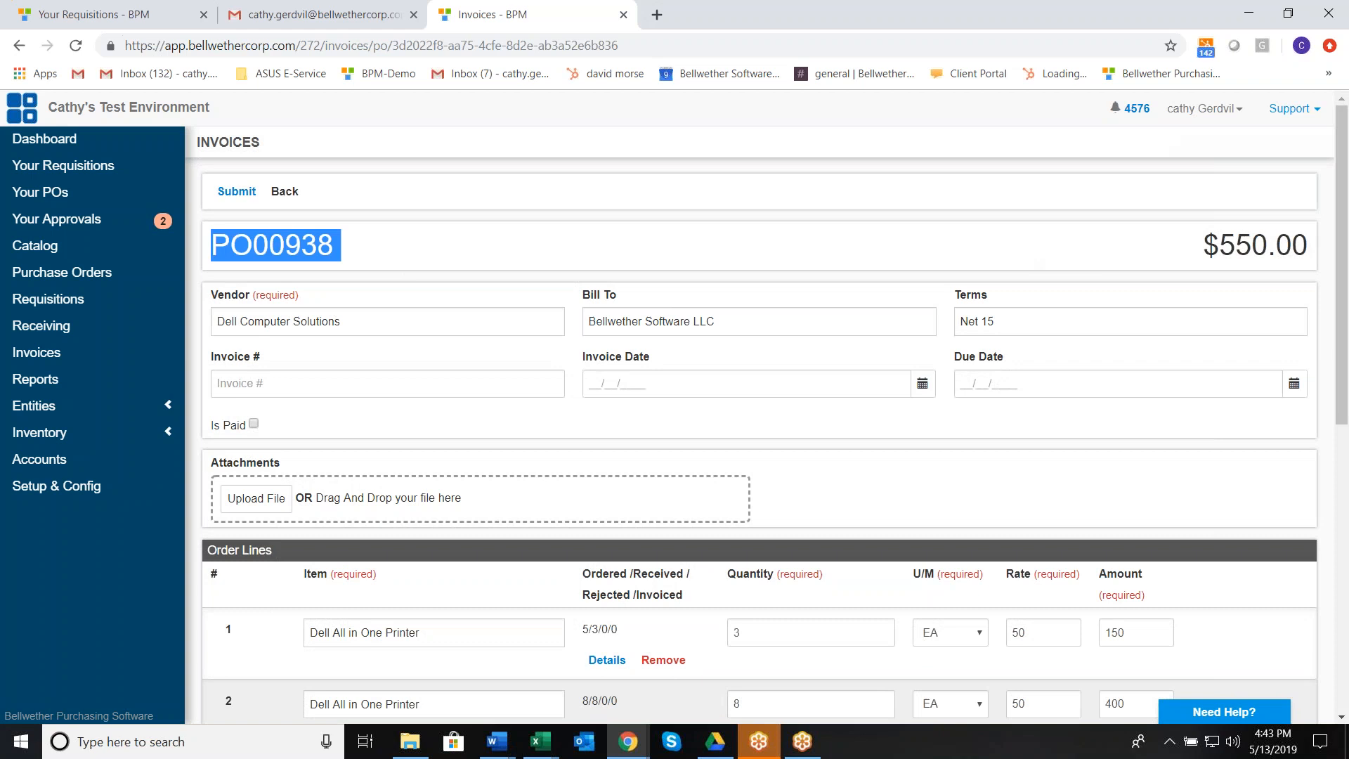
{"action": "left_click", "coordinate": [256, 391]}
{"action": "type", "text": "255444"}
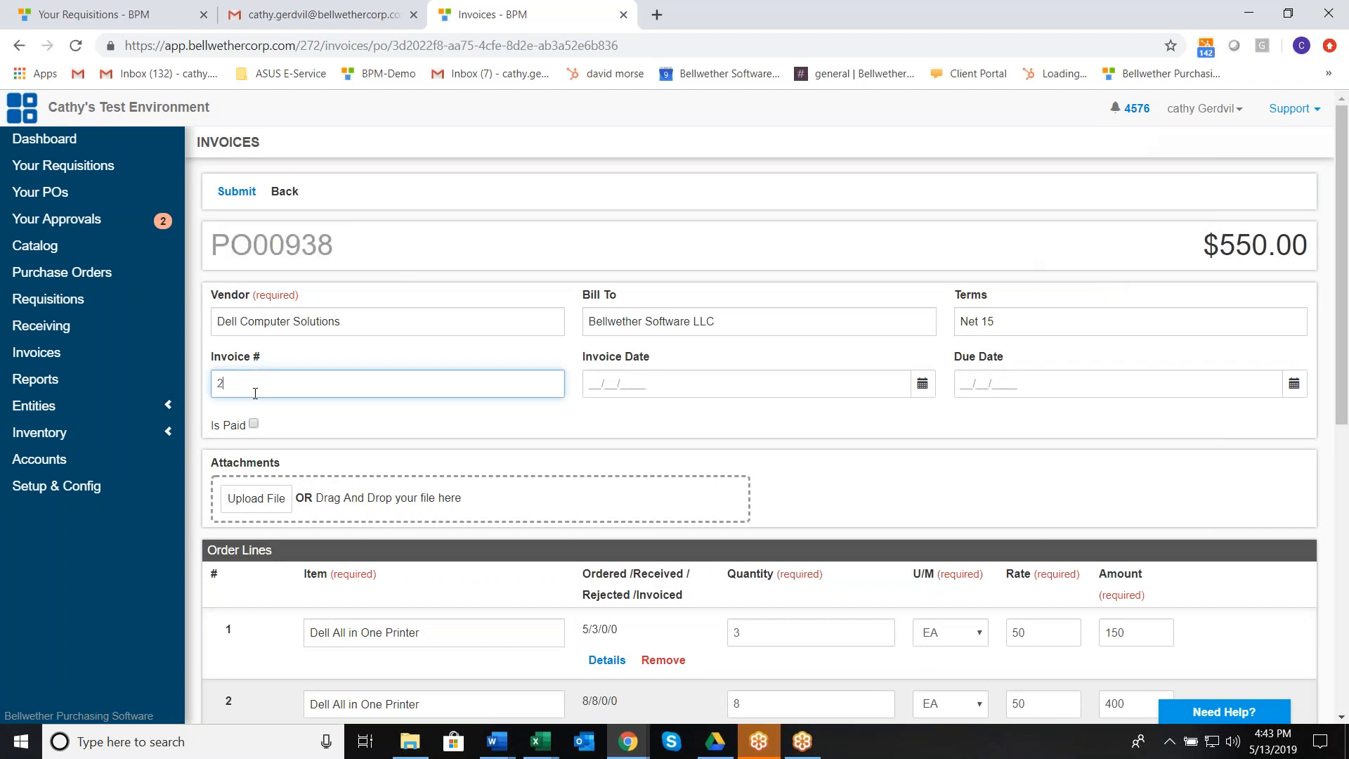
{"action": "left_click", "coordinate": [922, 383]}
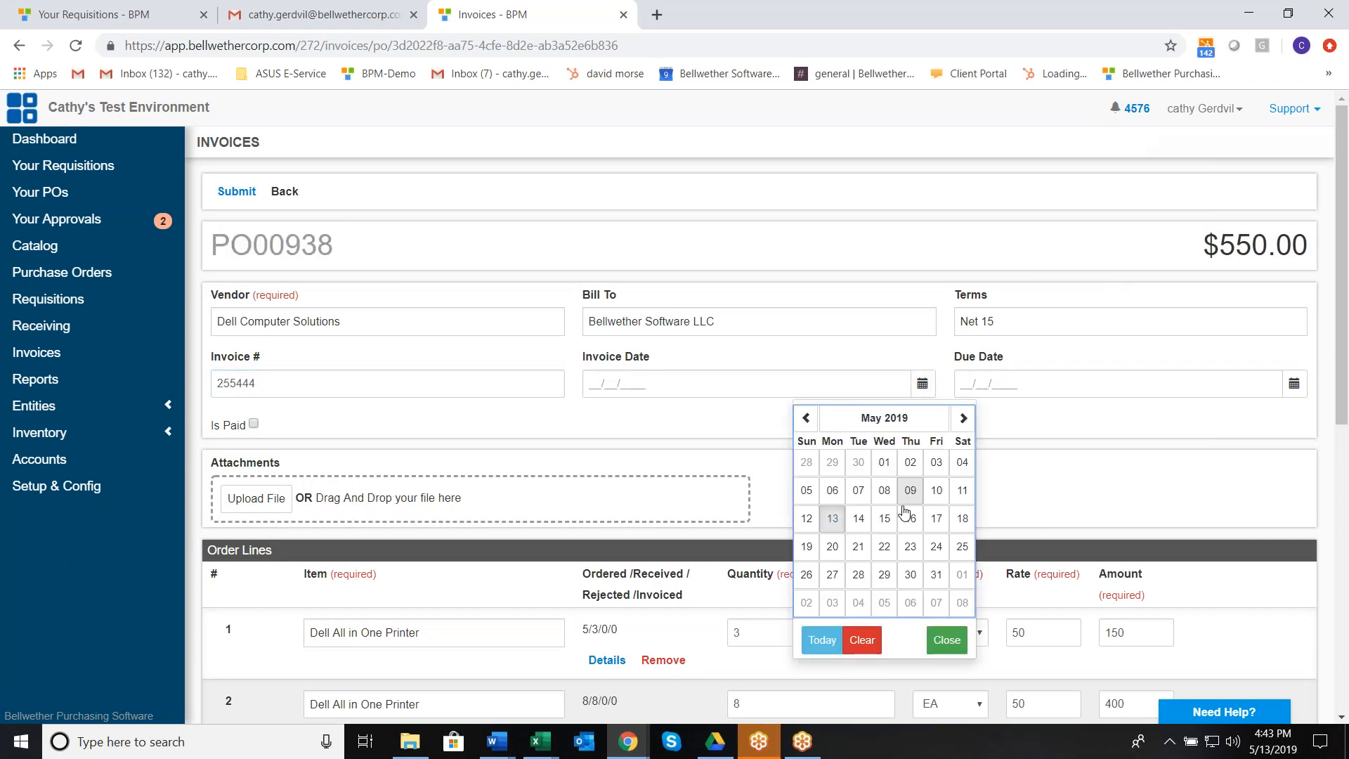
{"action": "left_click", "coordinate": [827, 519]}
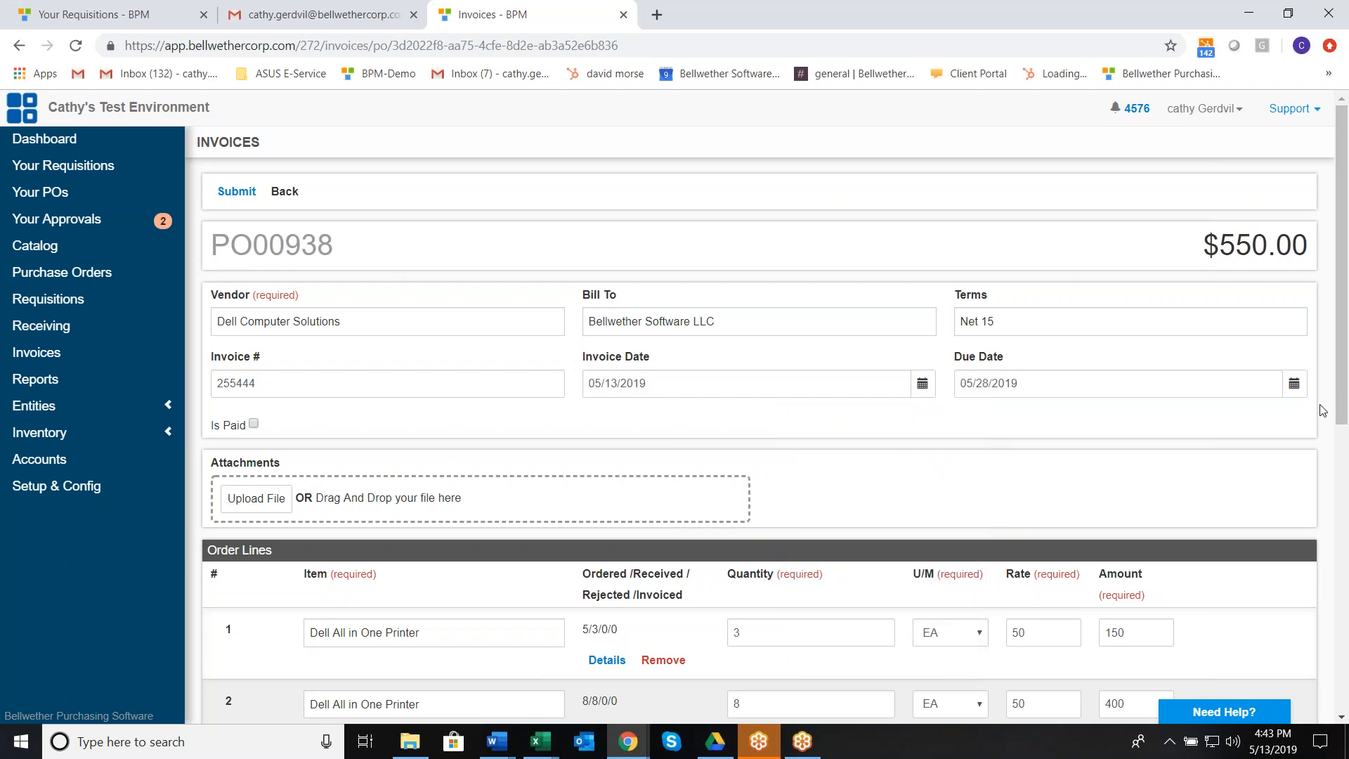
Review the Dell invoice's order lines, notes, freight and discount fields, and submit the invoice
{"action": "left_click_drag", "start_coordinate": [1341, 411], "coordinate": [1347, 531]}
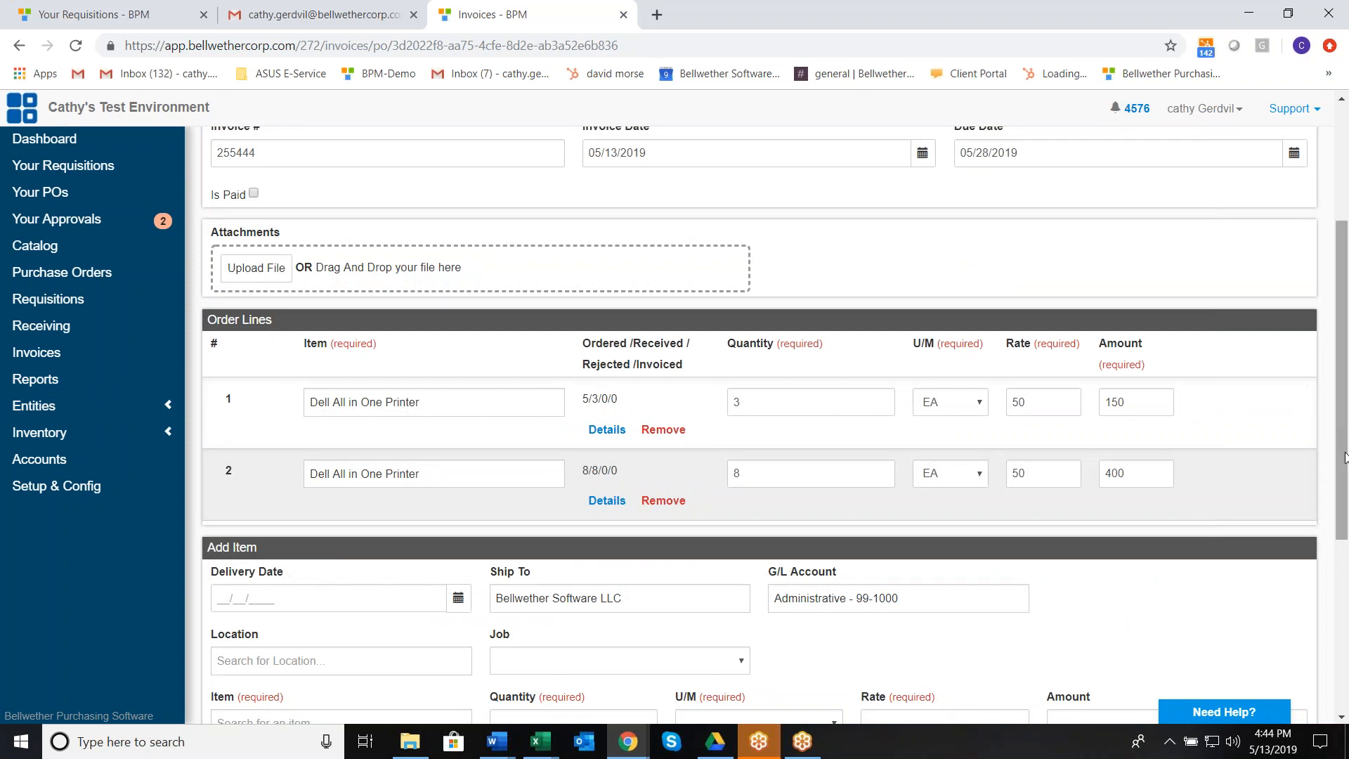
{"action": "scroll", "coordinate": [1036, 704], "scroll_direction": "down", "scroll_amount": 5}
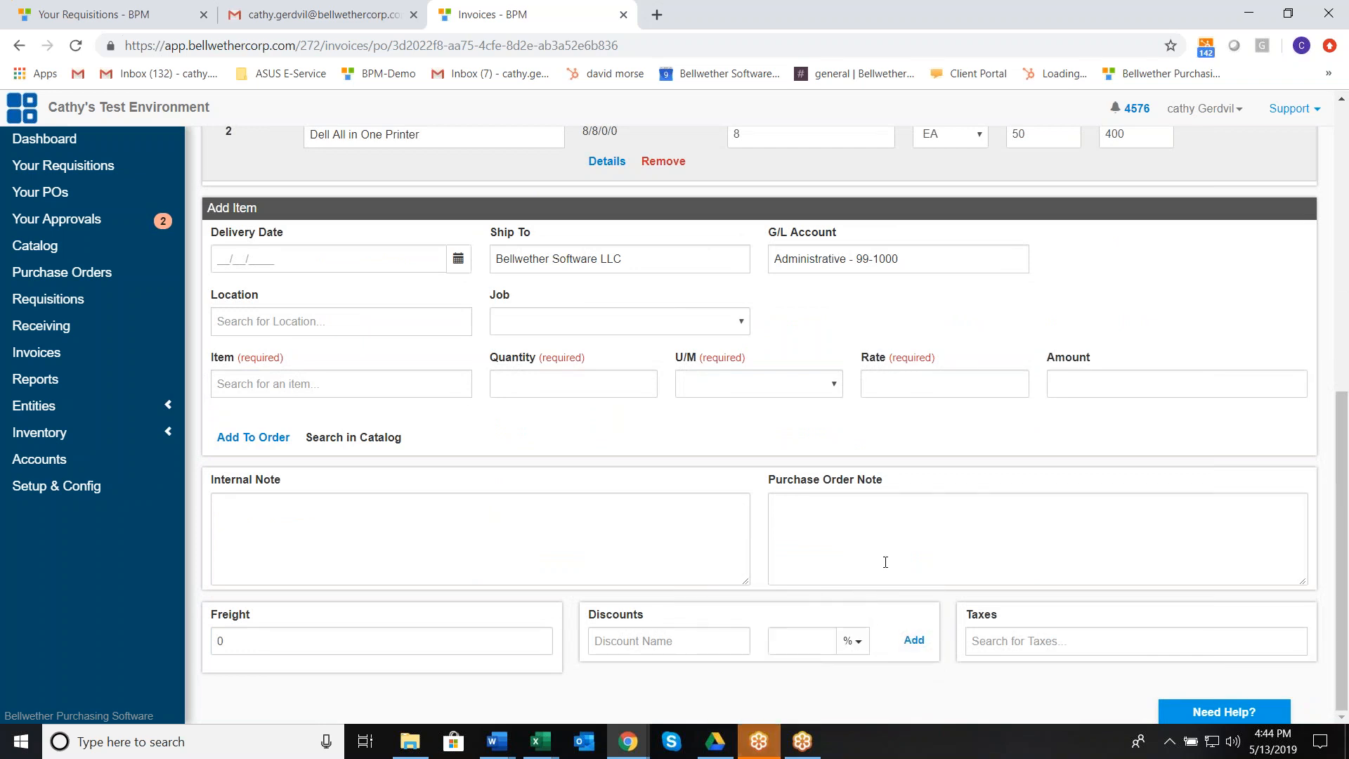
{"action": "left_click", "coordinate": [331, 535]}
{"action": "left_click", "coordinate": [874, 526]}
{"action": "left_click_drag", "start_coordinate": [1343, 542], "coordinate": [1313, 243]}
{"action": "left_click", "coordinate": [235, 191]}
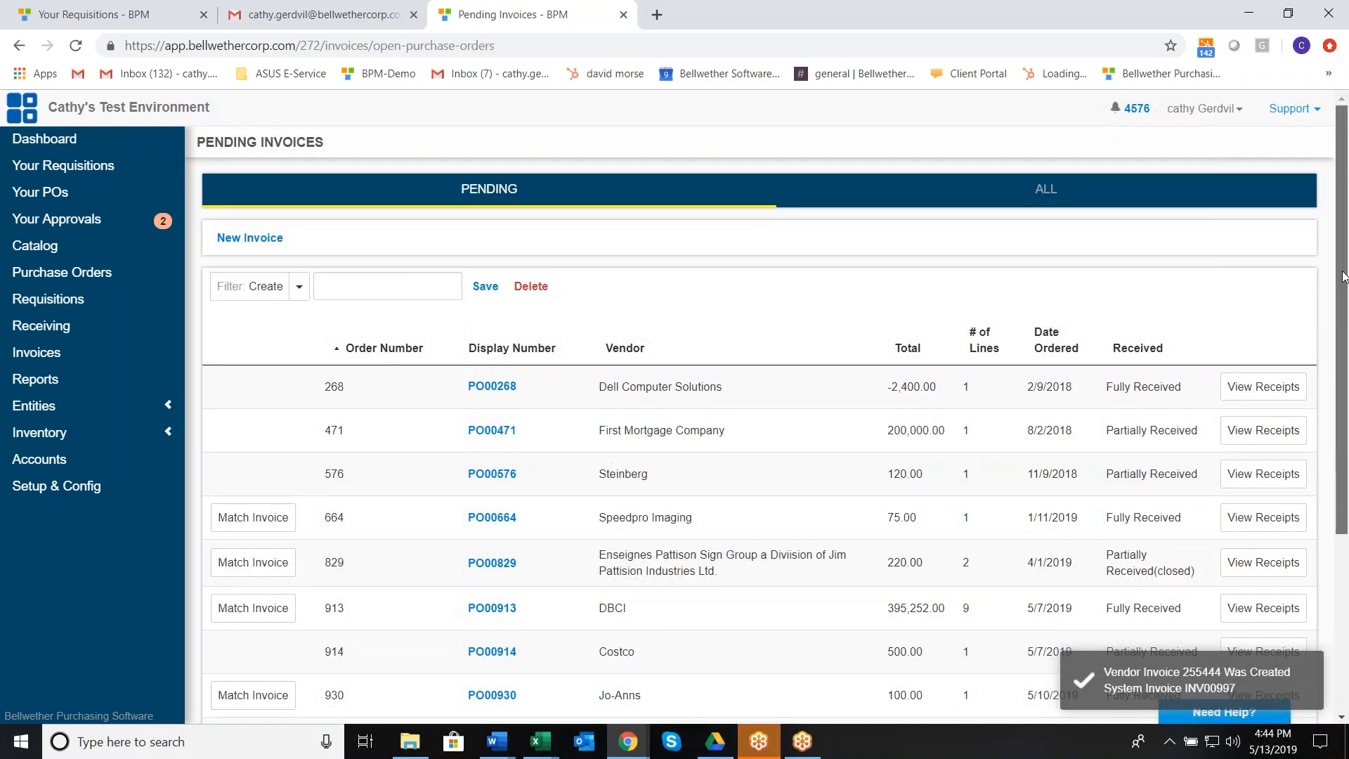
Open Invoice Export in the setup and configuration area and process all non-passed invoices
{"action": "left_click", "coordinate": [109, 492]}
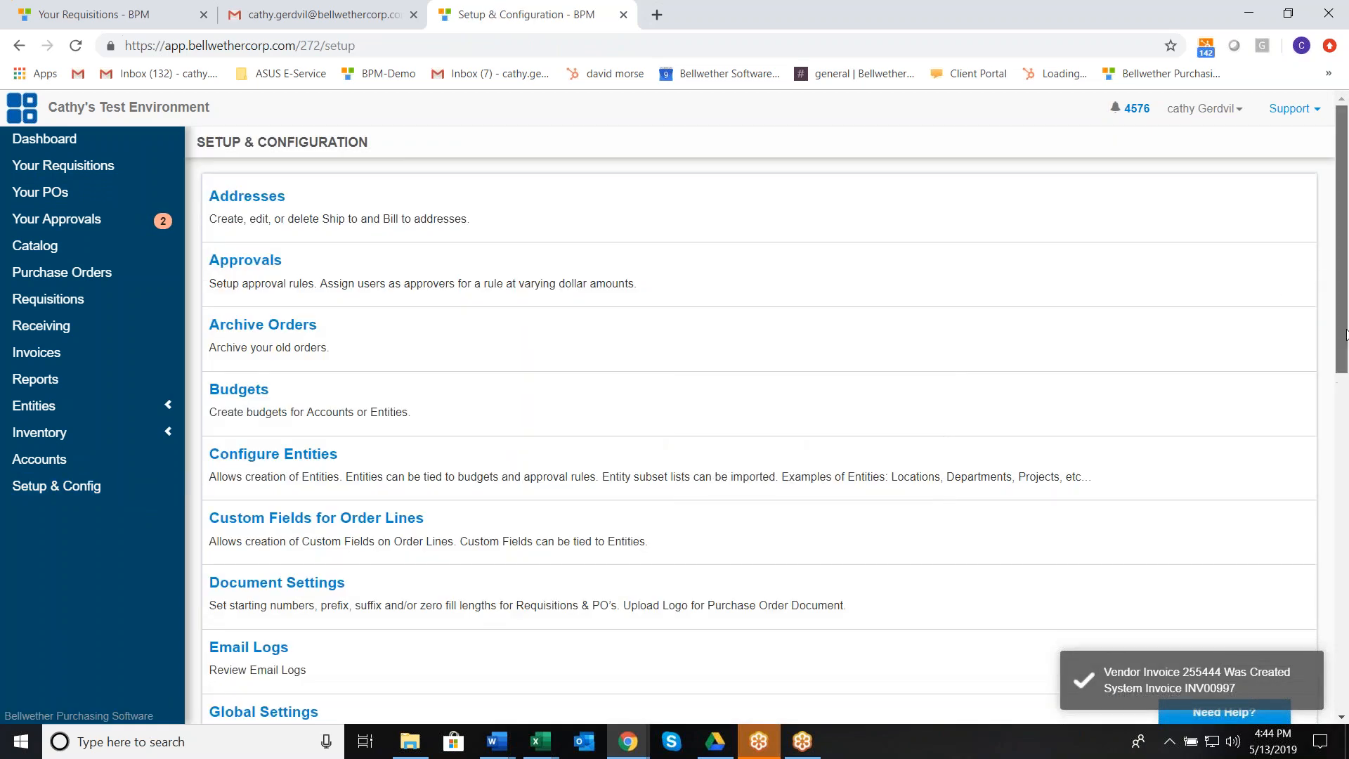
{"action": "scroll", "coordinate": [1346, 333], "scroll_direction": "down", "scroll_amount": 5}
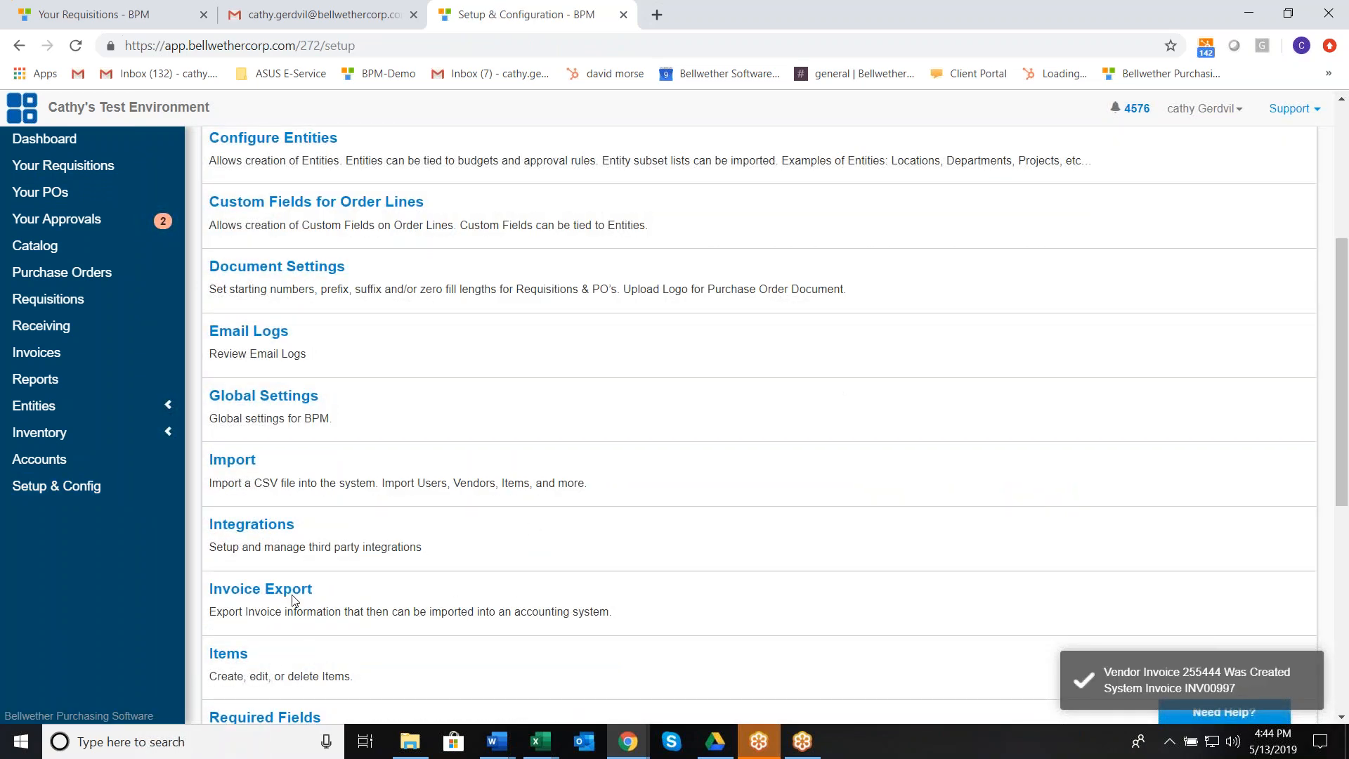
{"action": "left_click", "coordinate": [294, 596]}
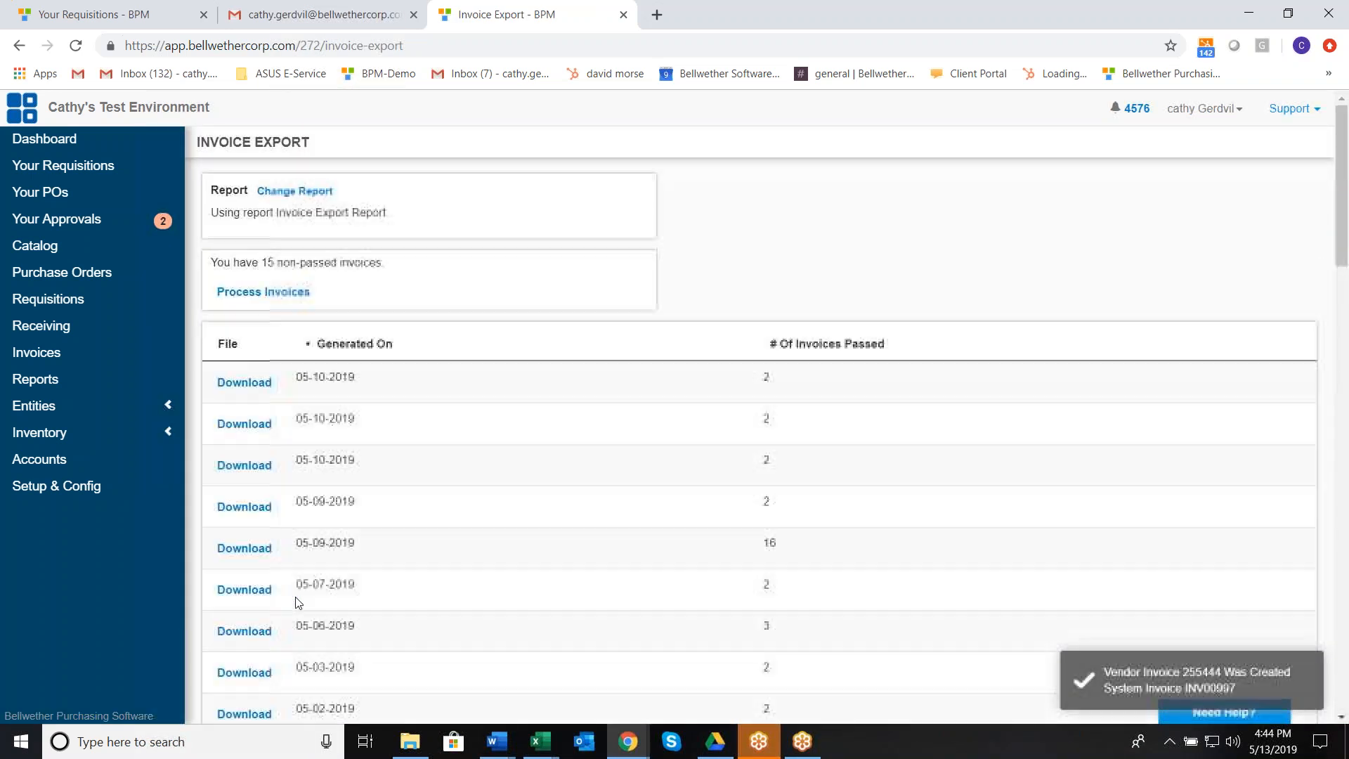
{"action": "left_click_drag", "start_coordinate": [208, 263], "coordinate": [389, 264]}
{"action": "left_click", "coordinate": [254, 296]}
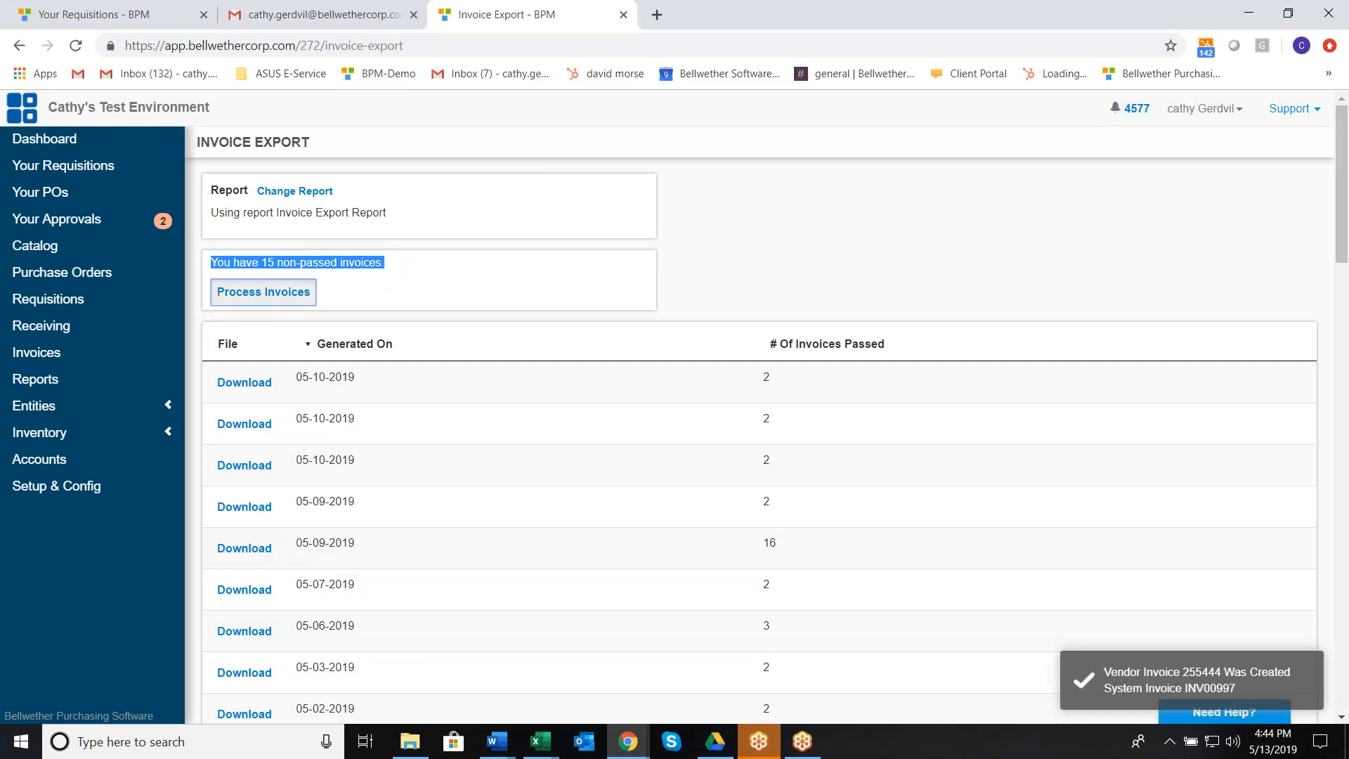
Download the processed invoices as a CSV file and open it full-screen in Excel
{"action": "left_click", "coordinate": [248, 351]}
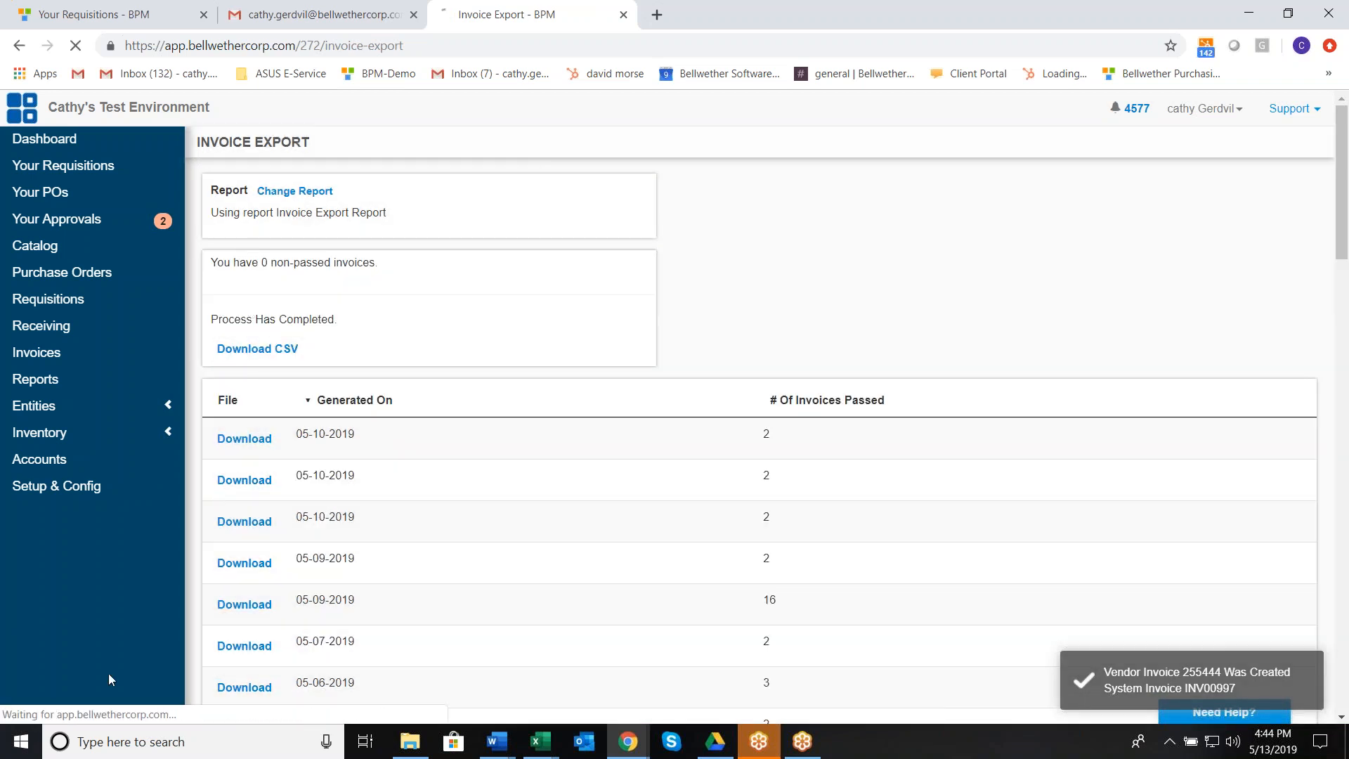
{"action": "left_click", "coordinate": [101, 696]}
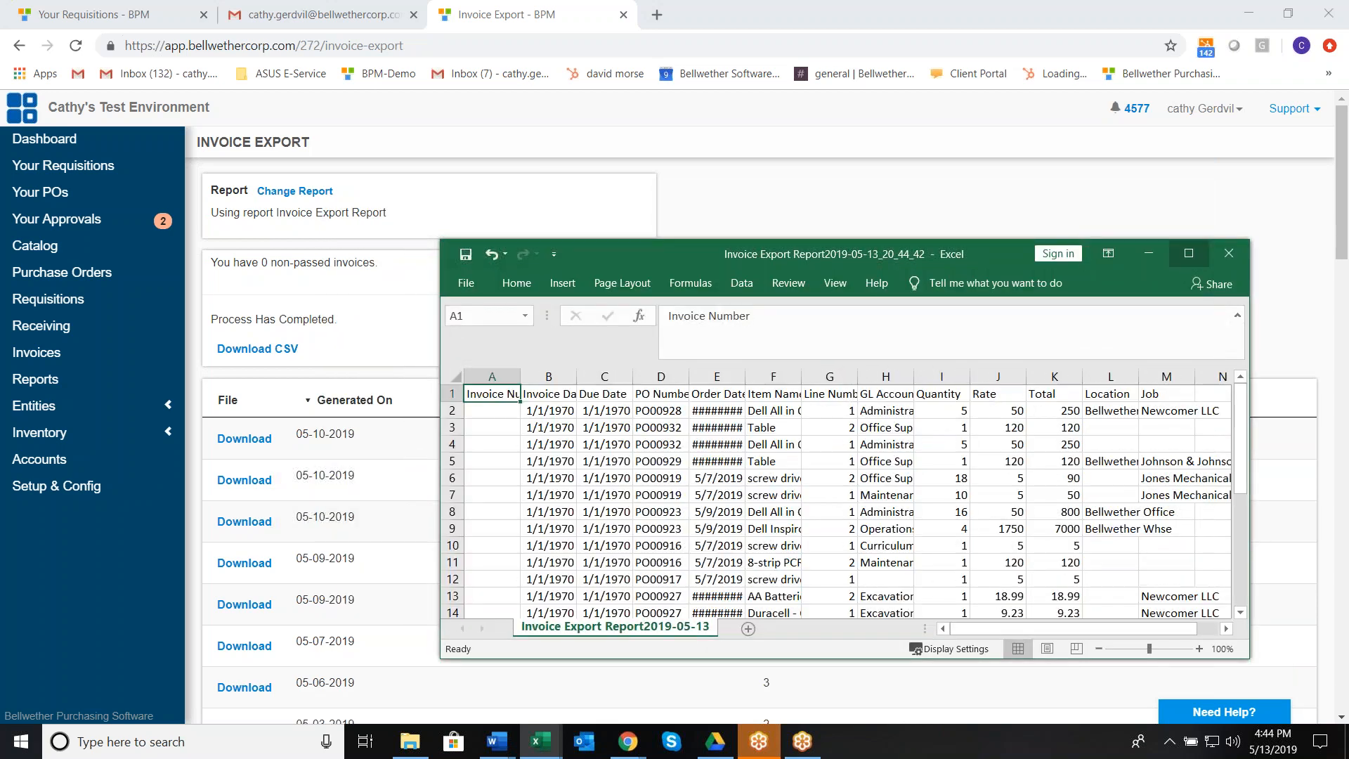
{"action": "left_click", "coordinate": [1190, 254]}
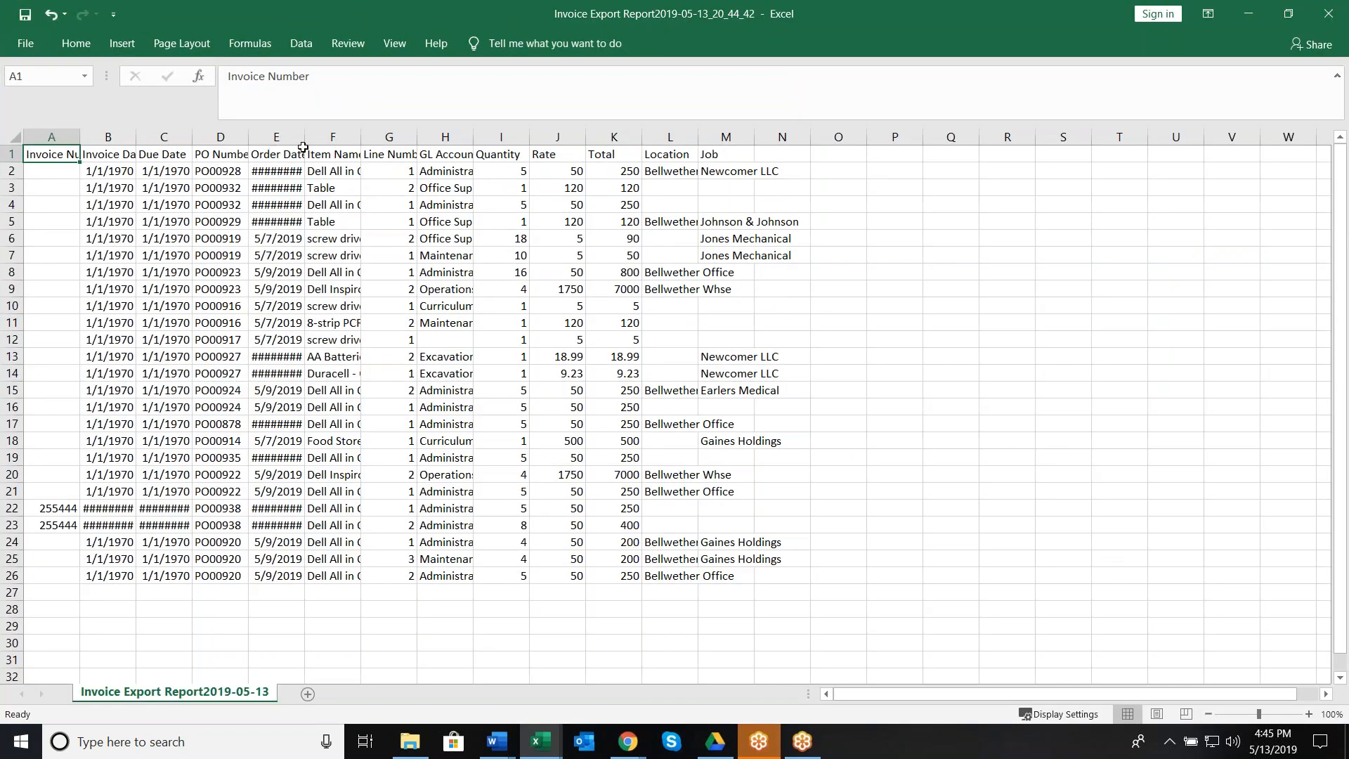
Widen the Order Date column to show its dates in full, and close the exported CSV file without saving
{"action": "left_click_drag", "start_coordinate": [305, 139], "coordinate": [344, 139]}
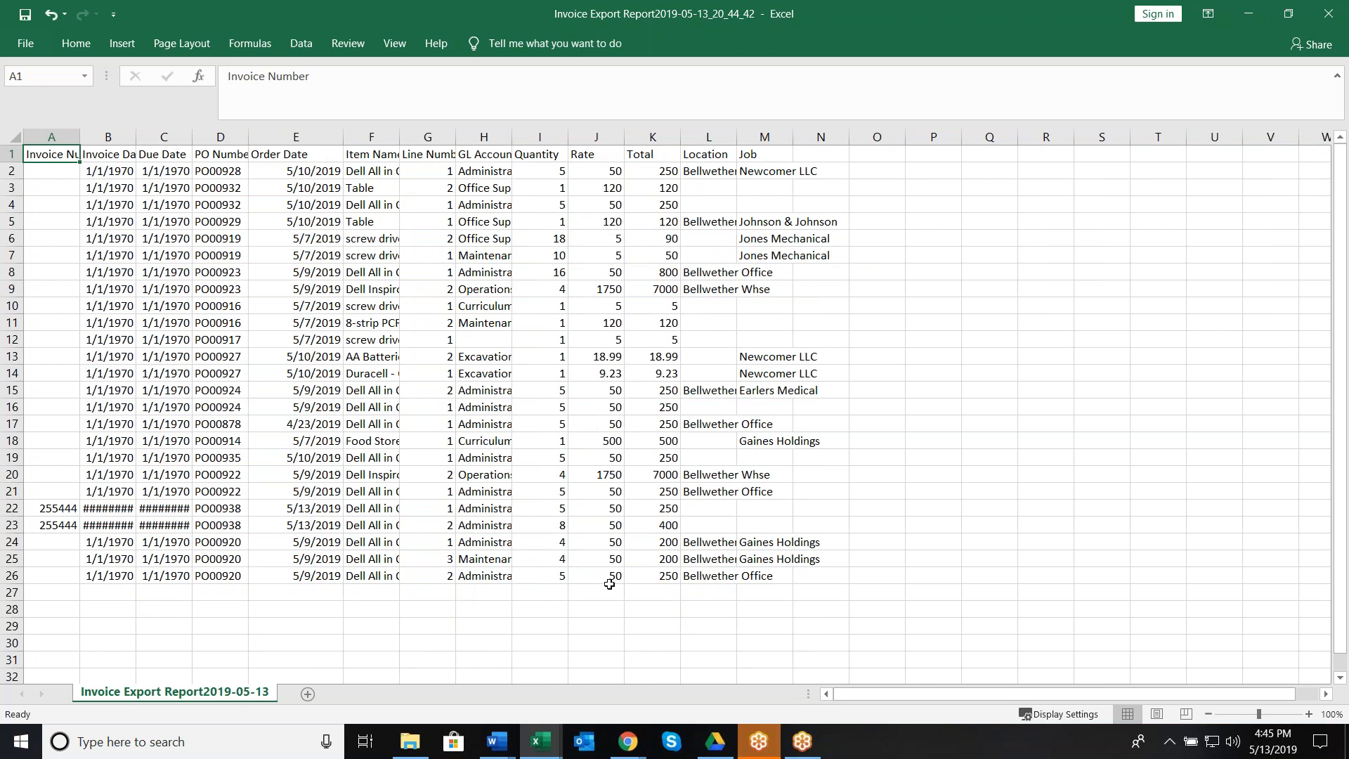
{"action": "left_click", "coordinate": [1331, 27]}
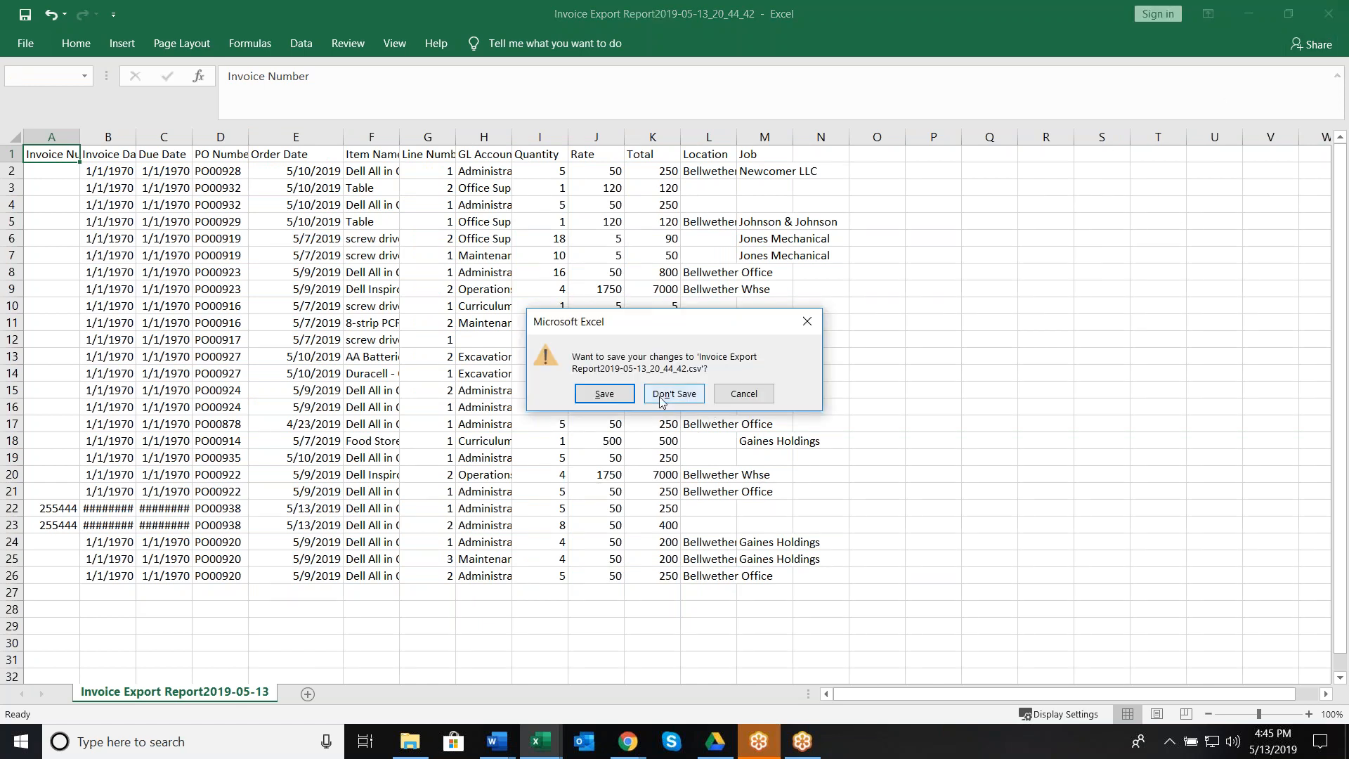
{"action": "left_click", "coordinate": [675, 395]}
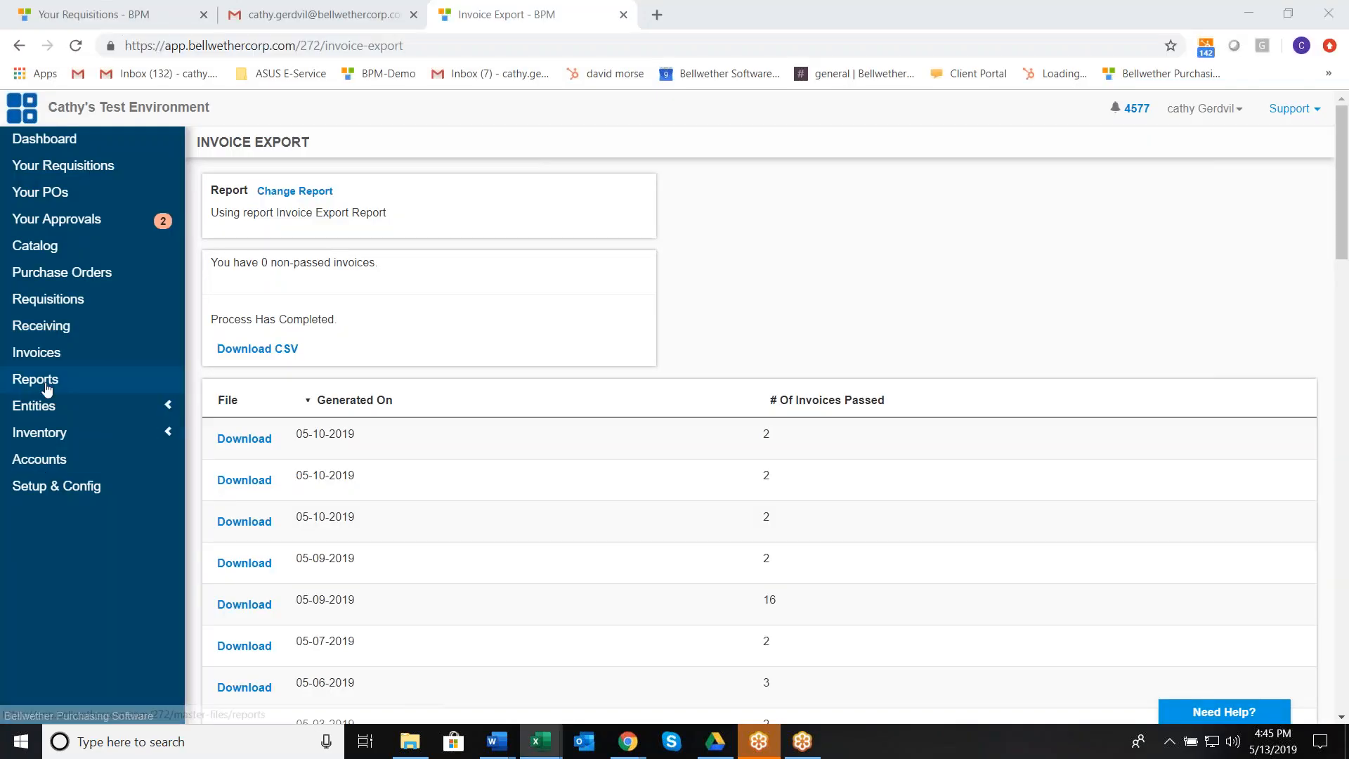
View the list of available reports on the Reports page, and open the Inventory List
{"action": "left_click", "coordinate": [47, 387]}
{"action": "scroll", "coordinate": [745, 593], "scroll_direction": "down", "scroll_amount": 3}
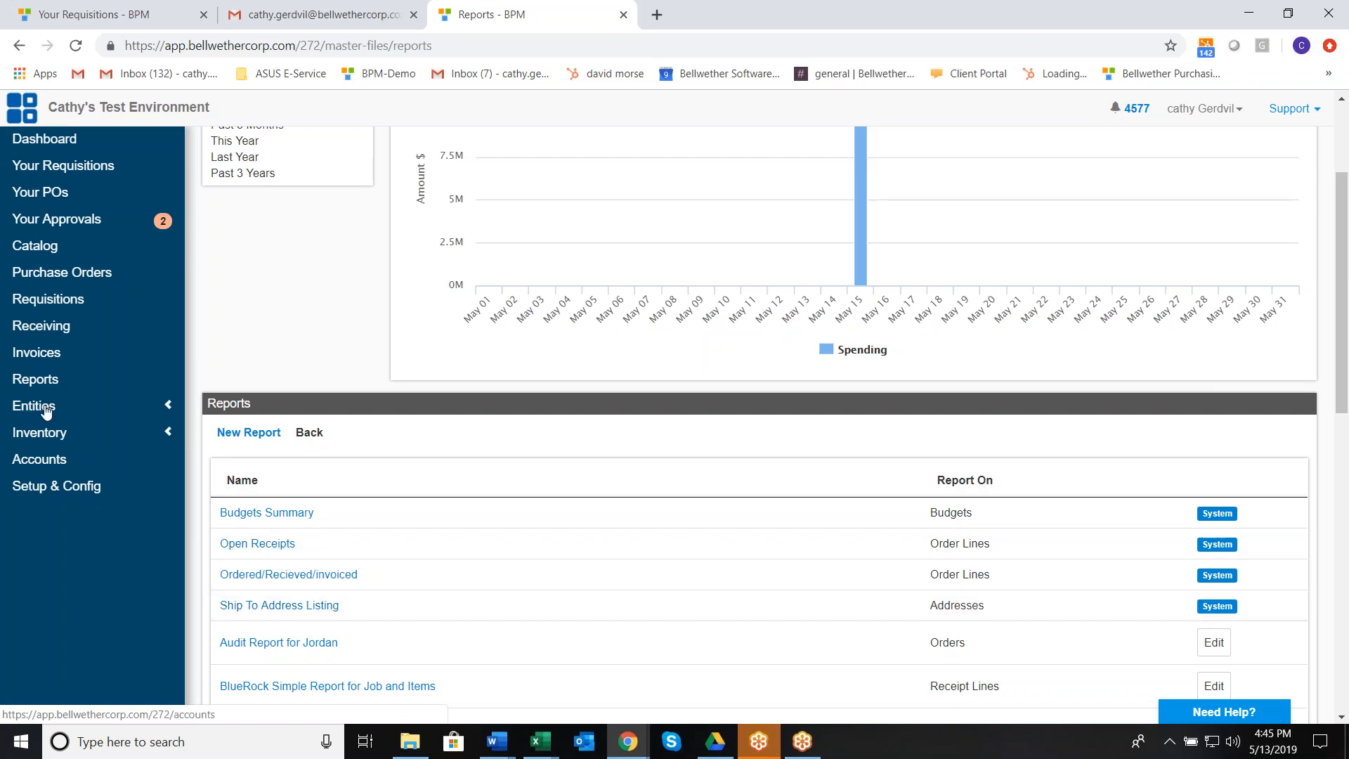
{"action": "left_click", "coordinate": [62, 434]}
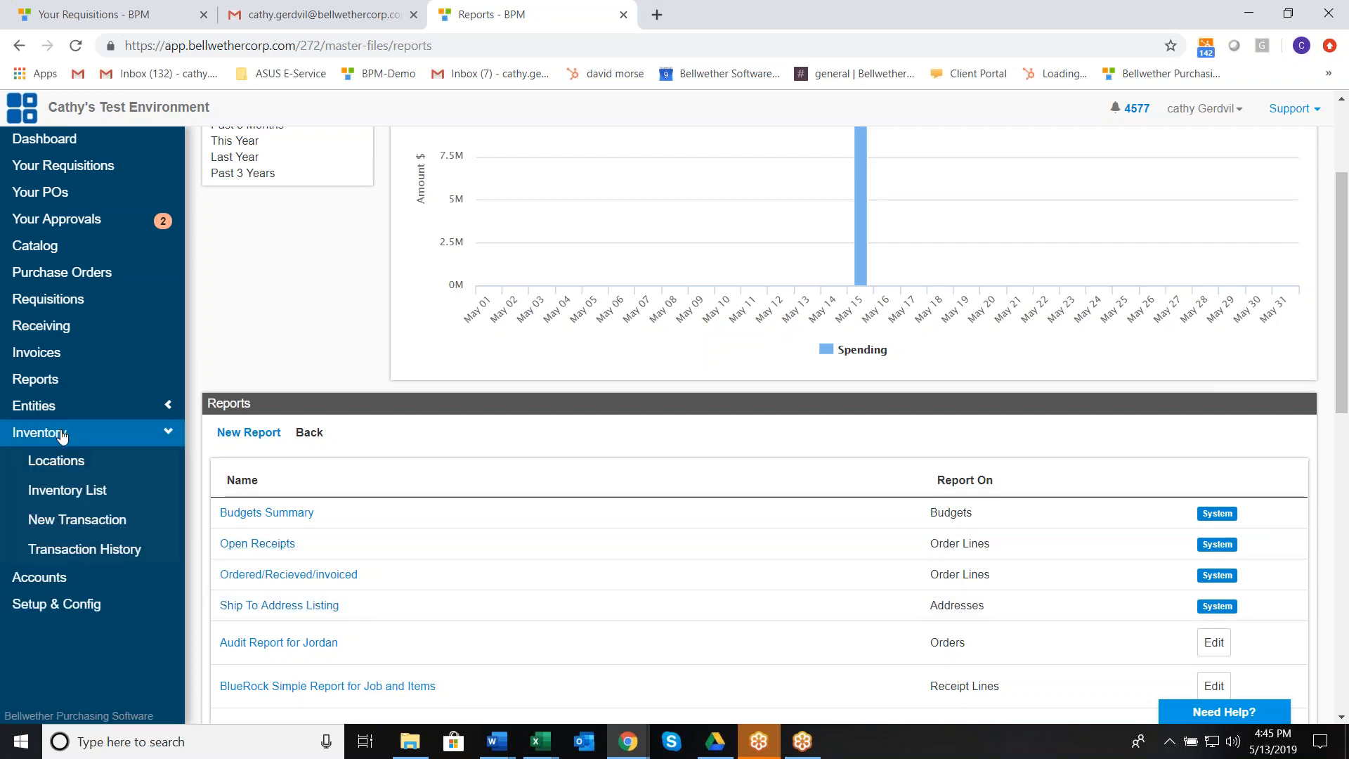
{"action": "left_click", "coordinate": [125, 496]}
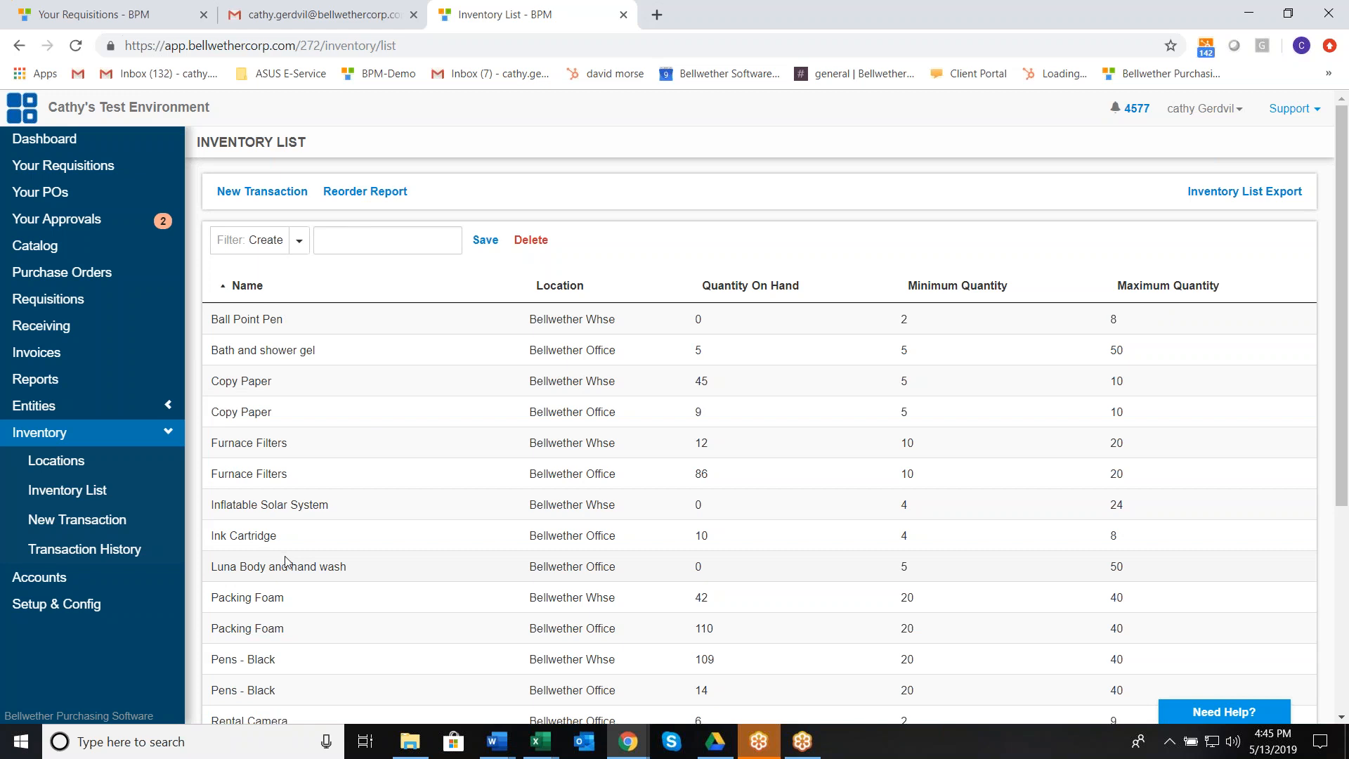
Start a new inventory transaction to view its available actions, and return to the Dashboard without completing it
{"action": "left_click", "coordinate": [243, 201]}
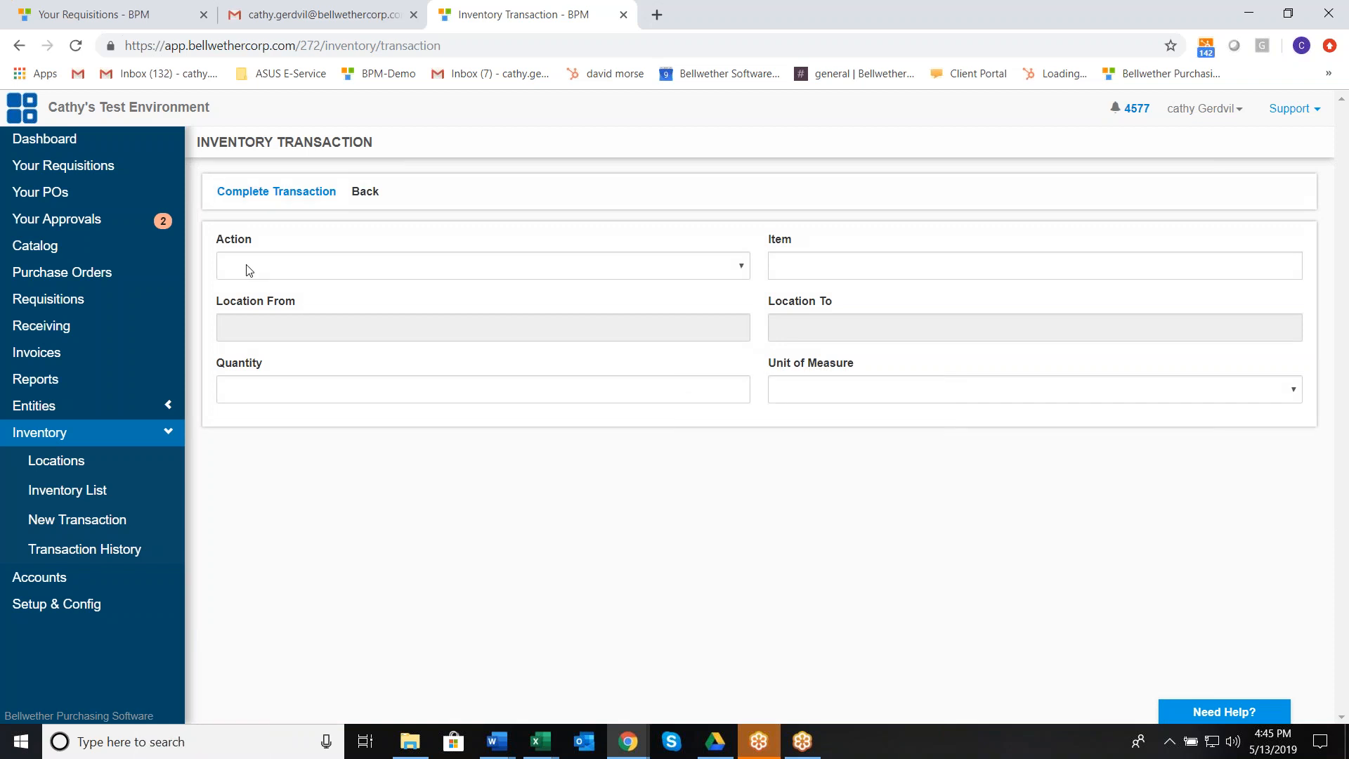
{"action": "left_click", "coordinate": [247, 270]}
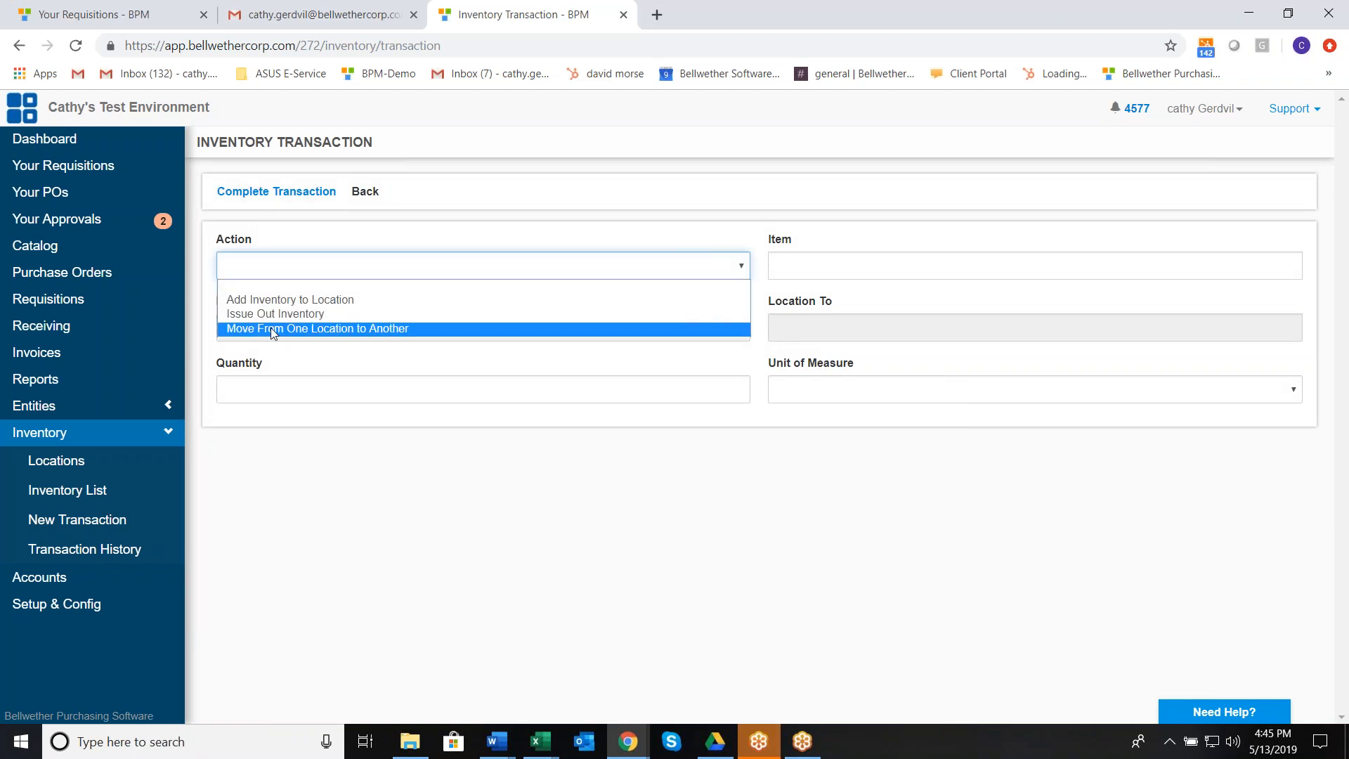
{"action": "left_click", "coordinate": [77, 141]}
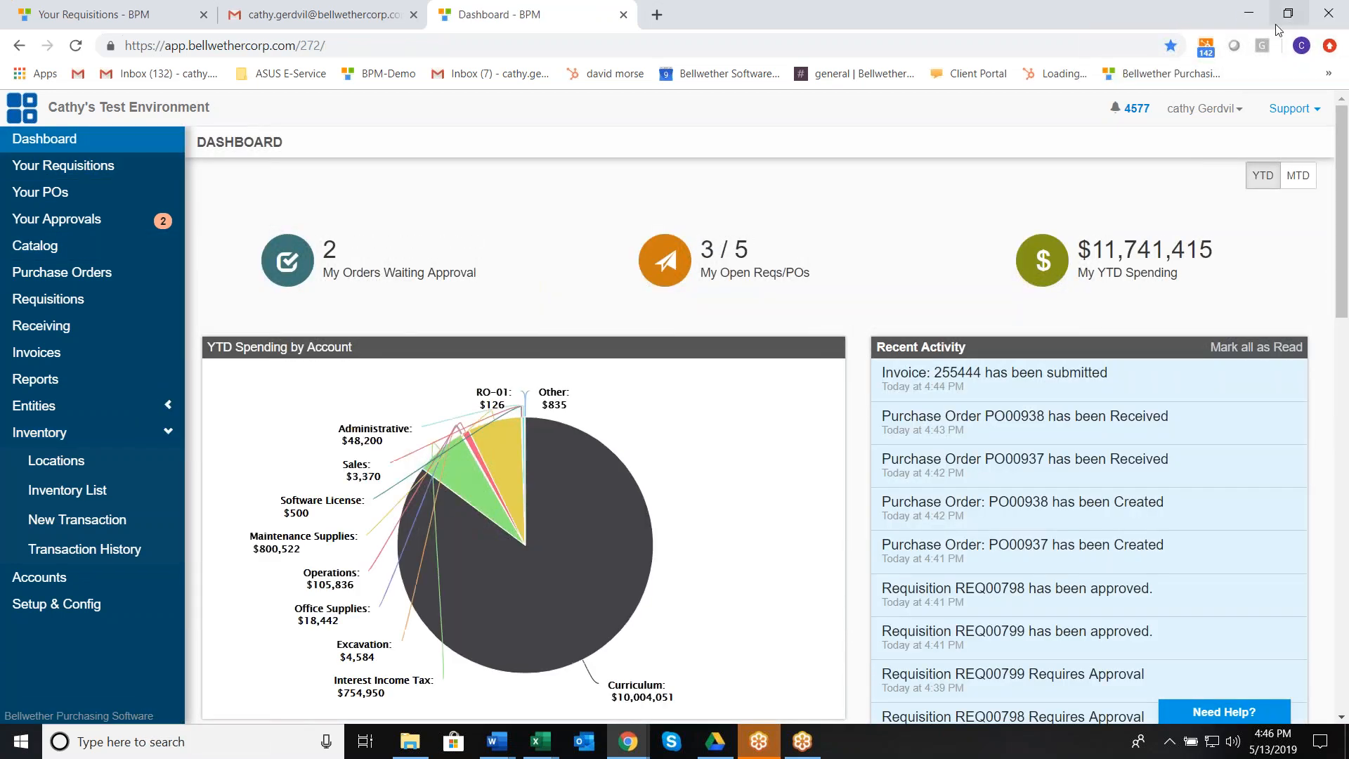
{"action": "left_click", "coordinate": [1343, 46]}
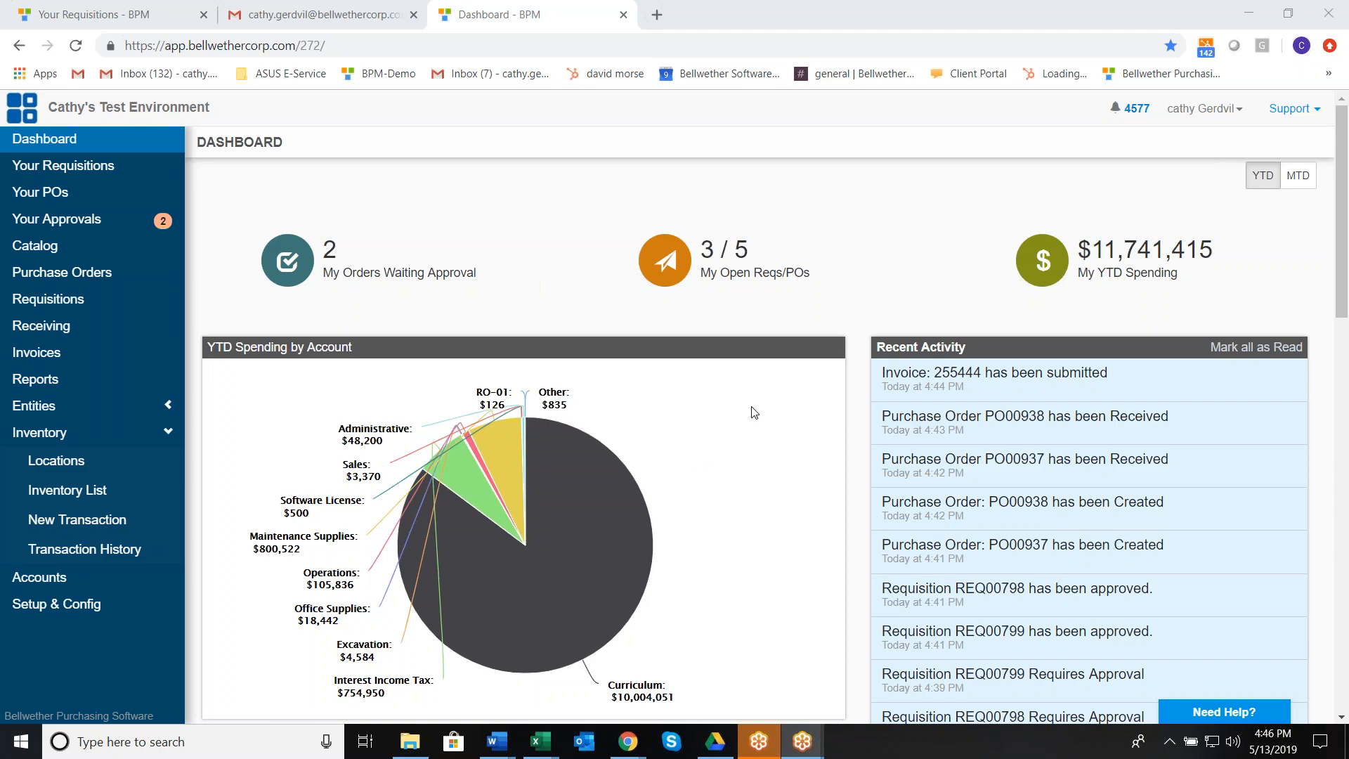